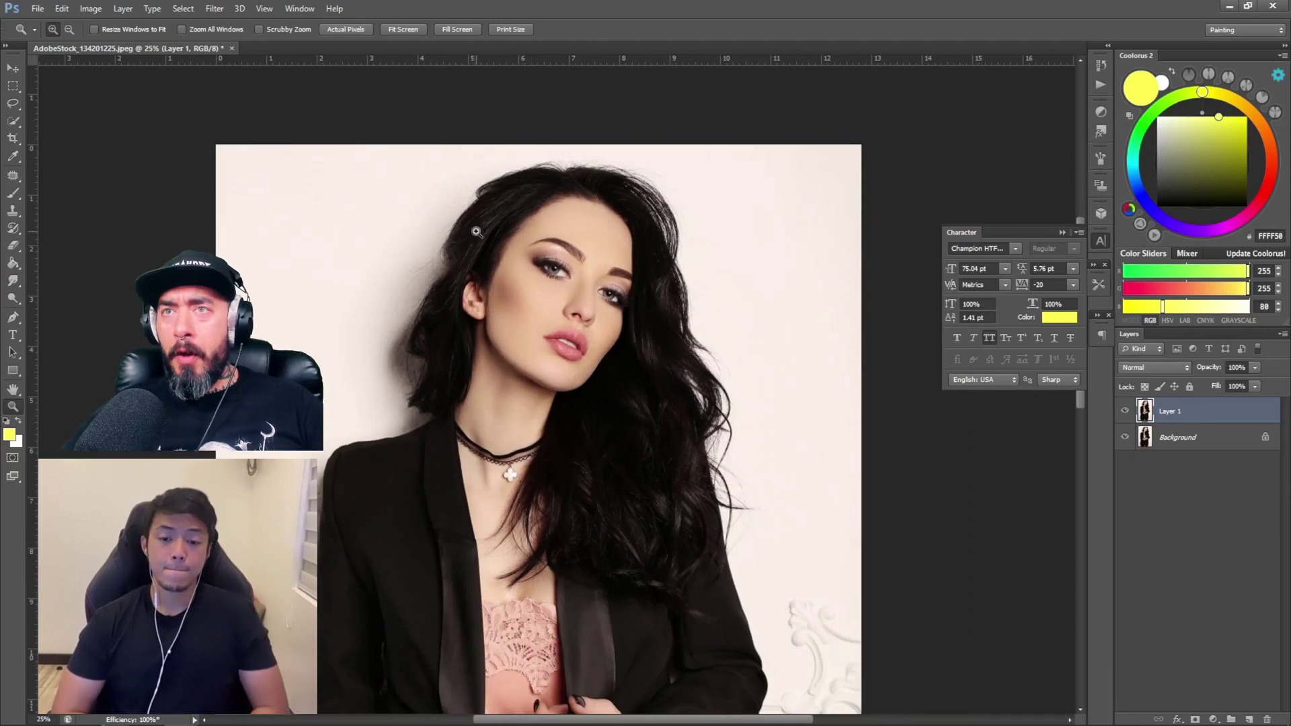
Add an Exposure adjustment layer above Layer 1 with exposure +1.79, offset 0 and gamma correction 1.37, and invert its mask.
left_click(472, 211)
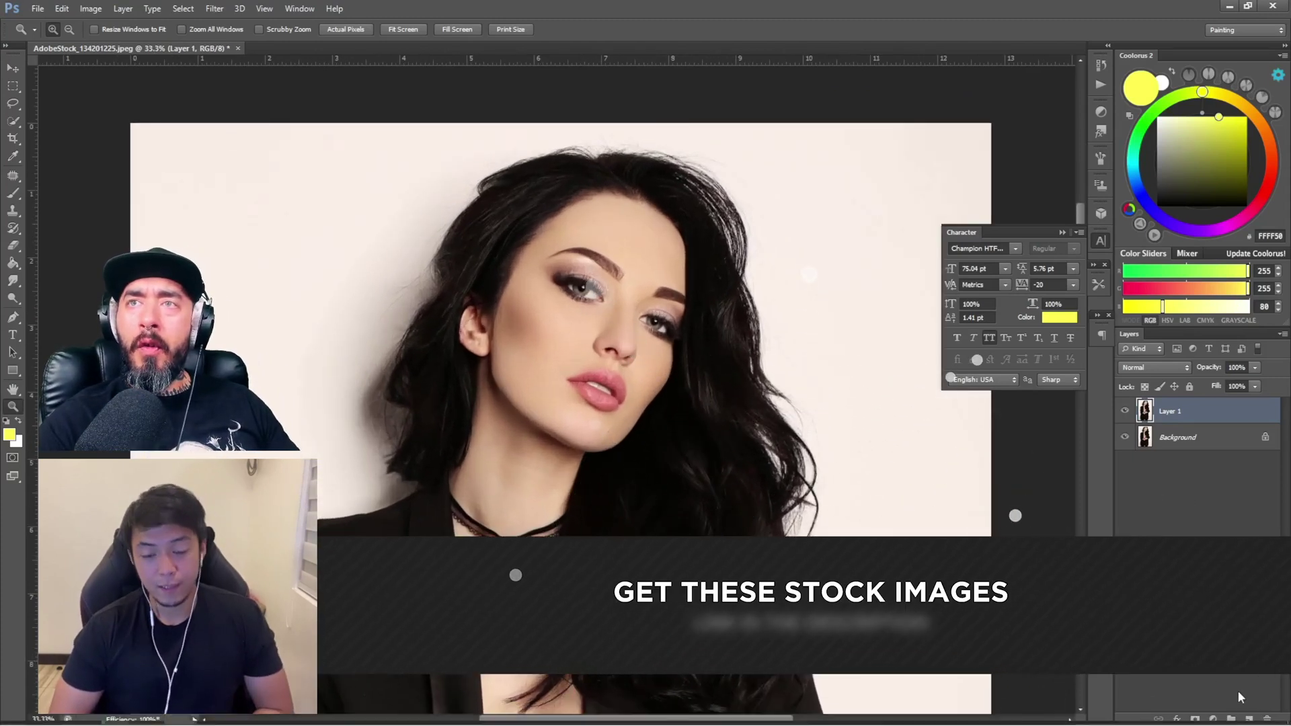
left_click(1214, 719)
left_click(1187, 525)
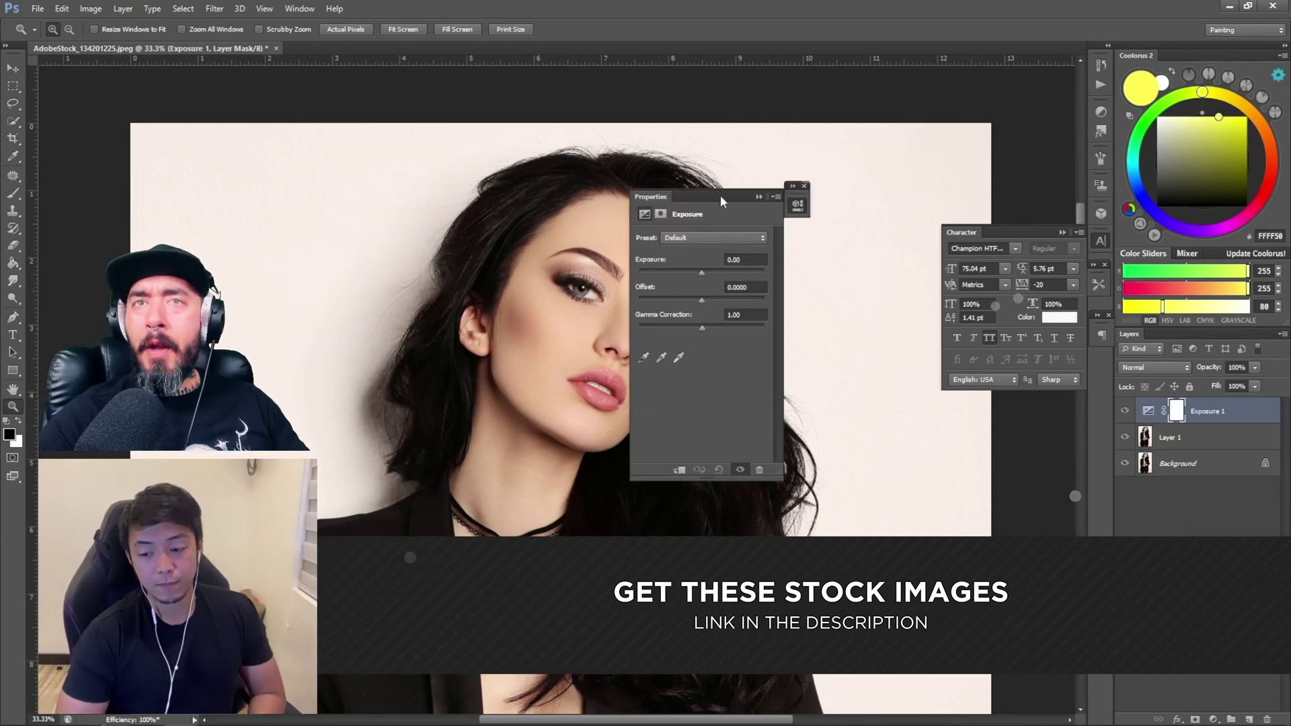
left_click_drag(720, 195, 944, 192)
left_click_drag(926, 269, 941, 270)
left_click_drag(916, 327, 927, 297)
left_click(985, 279)
type("0")
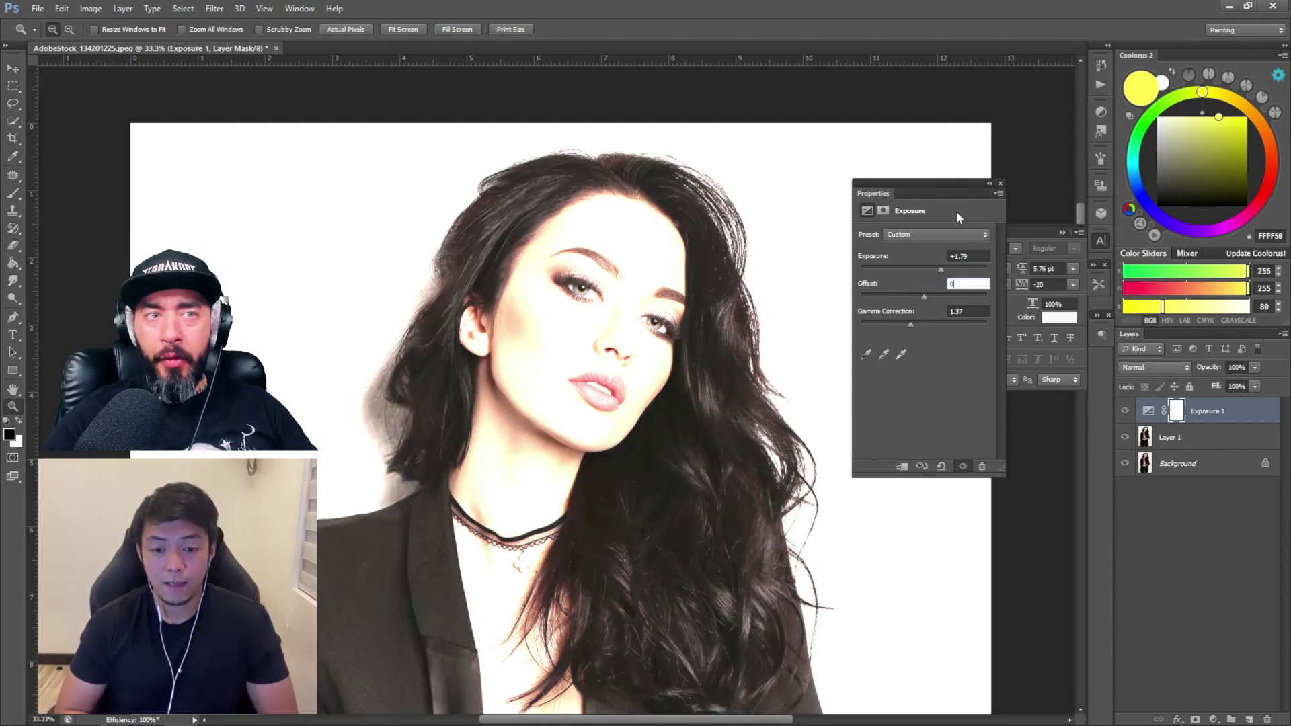
left_click(989, 185)
key("ctrl+i")
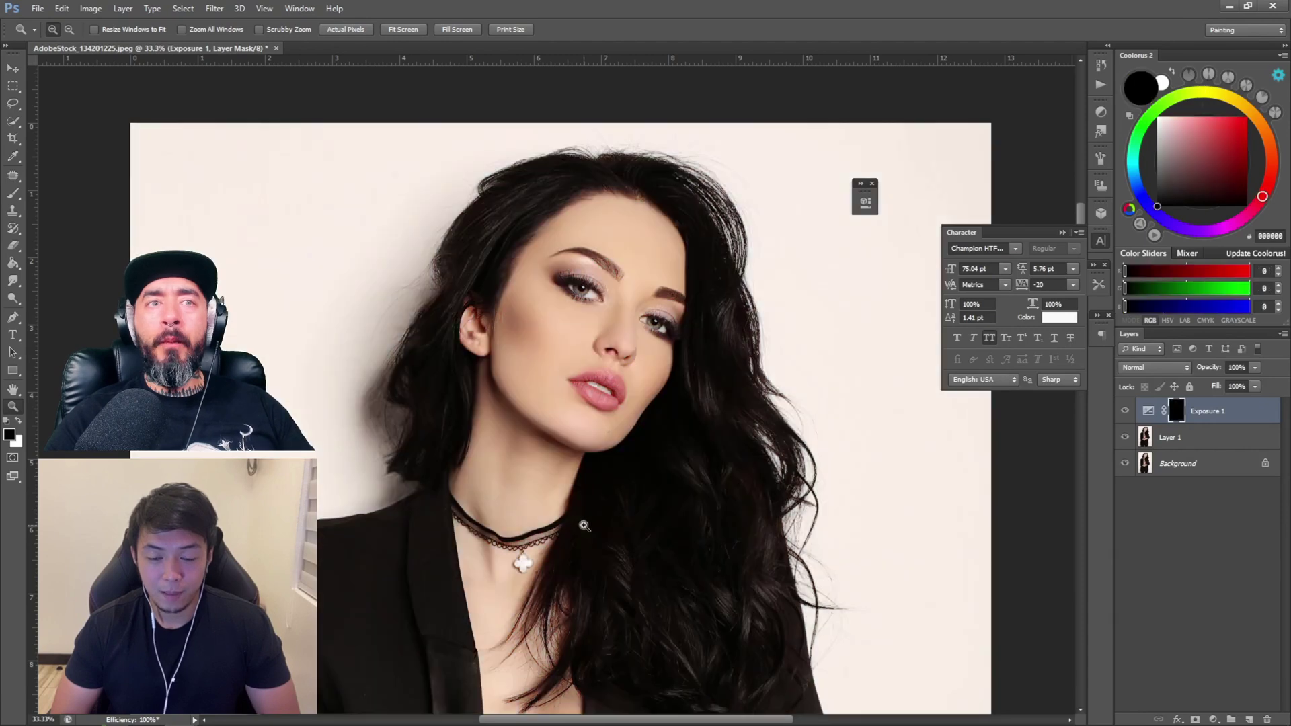
Paint white on the exposure mask down the long hair beside the face with a 300 px brush at 60% flow.
key("b")
key("bracketleft")
key("bracketleft")
key("bracketleft")
key("bracketleft")
key("bracketleft")
key("bracketleft")
key("bracketleft")
key("bracketleft")
key("x")
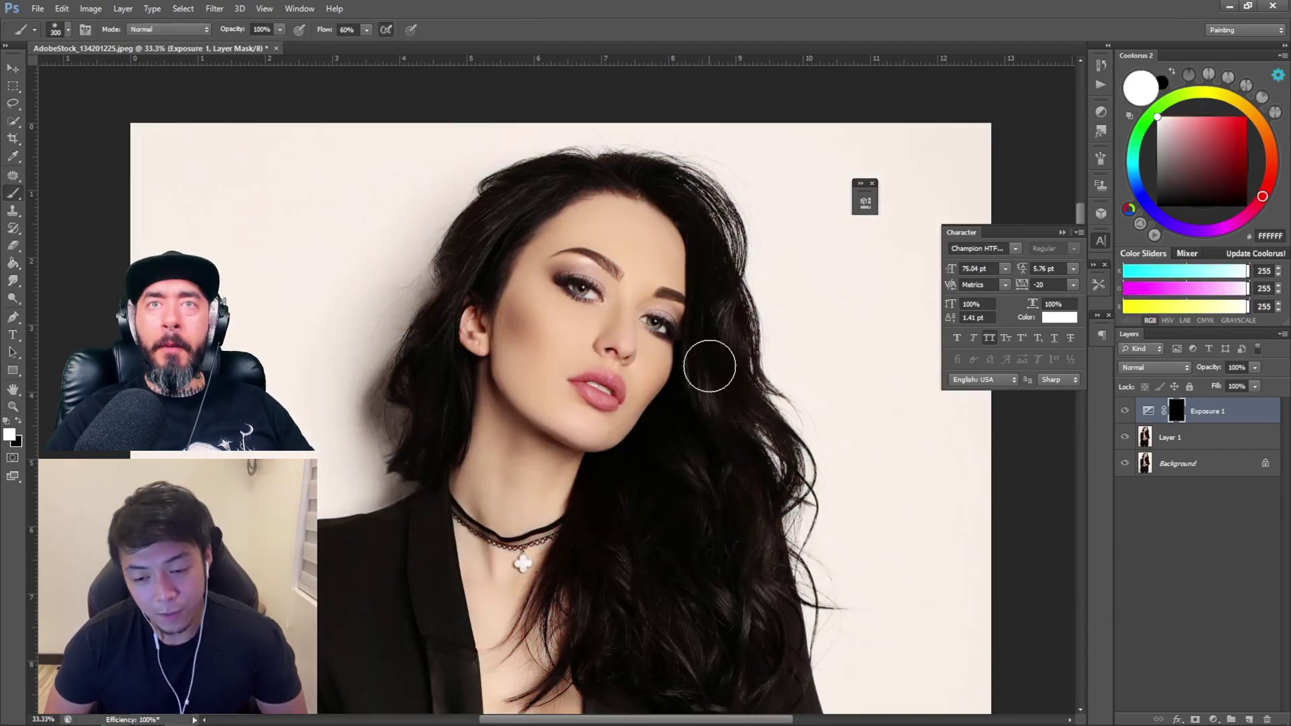
left_click_drag(709, 363, 674, 598)
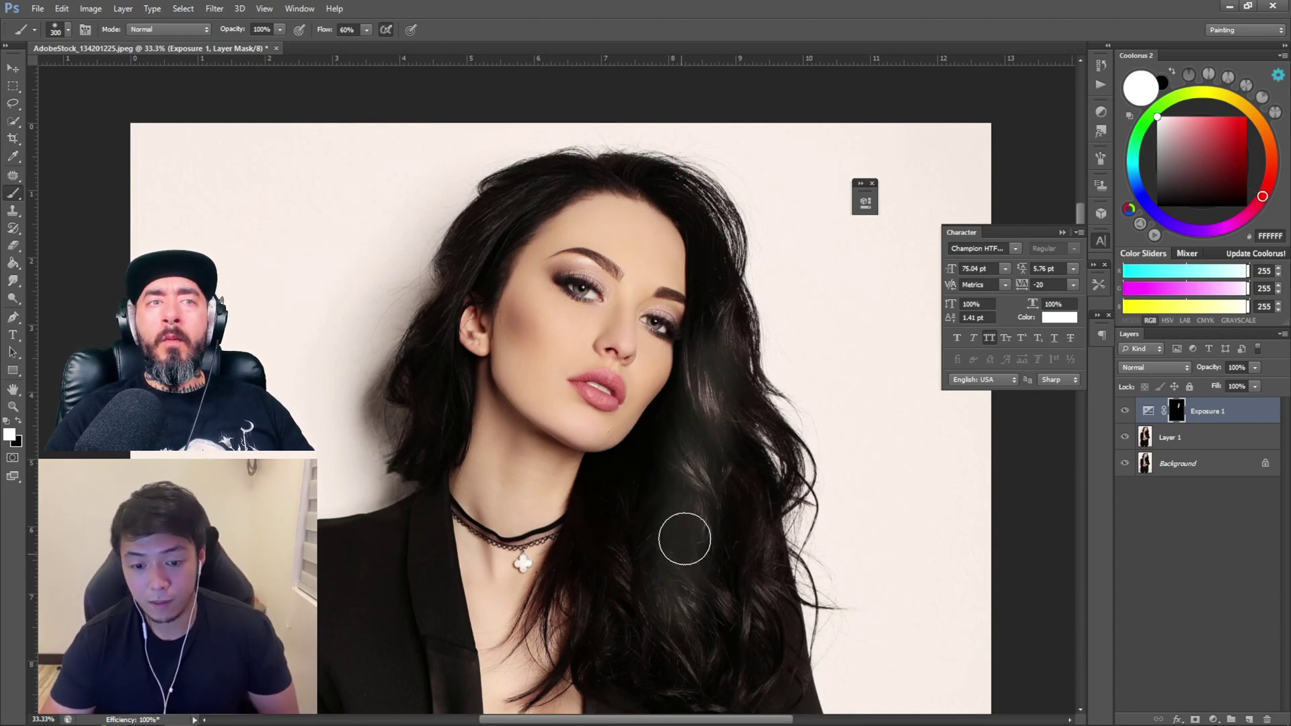
Brush white onto the exposure mask over the highlights of the long waves, varying the brush size between 200 and 400 px.
key("bracketright")
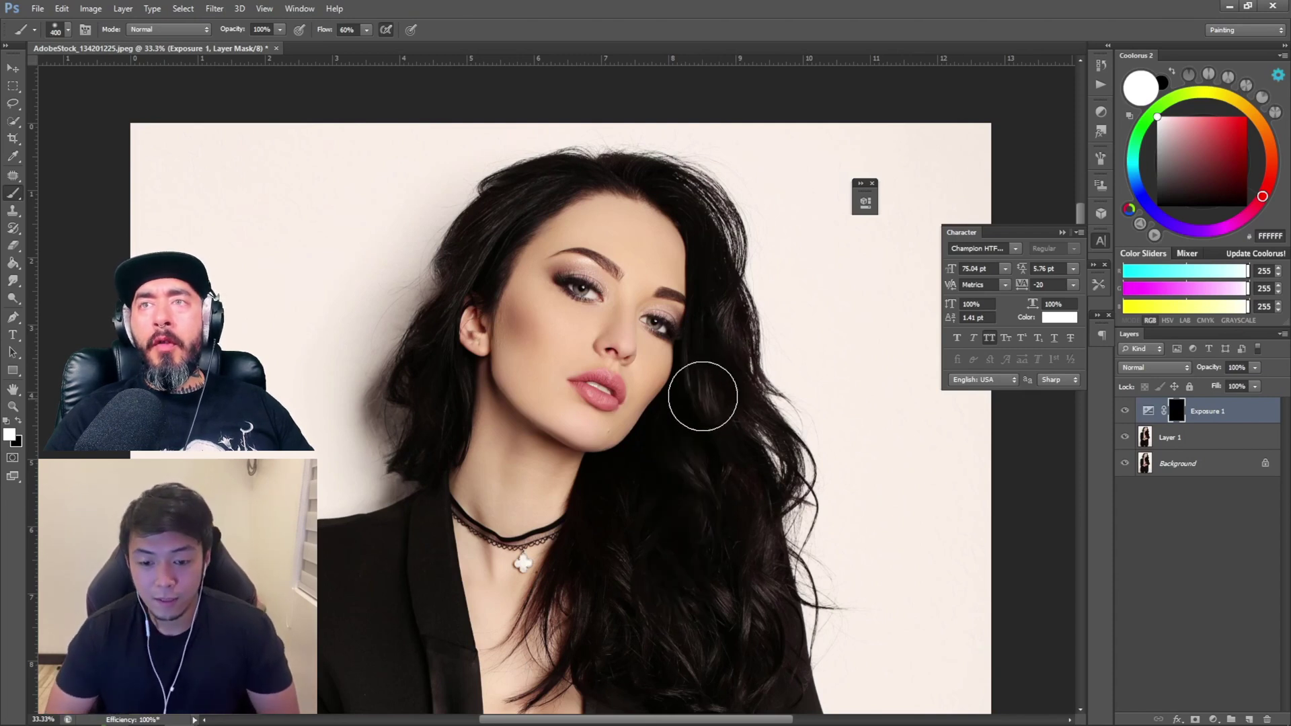
key("bracketleft")
key("bracketleft")
key("bracketleft")
key("bracketleft")
key("bracketleft")
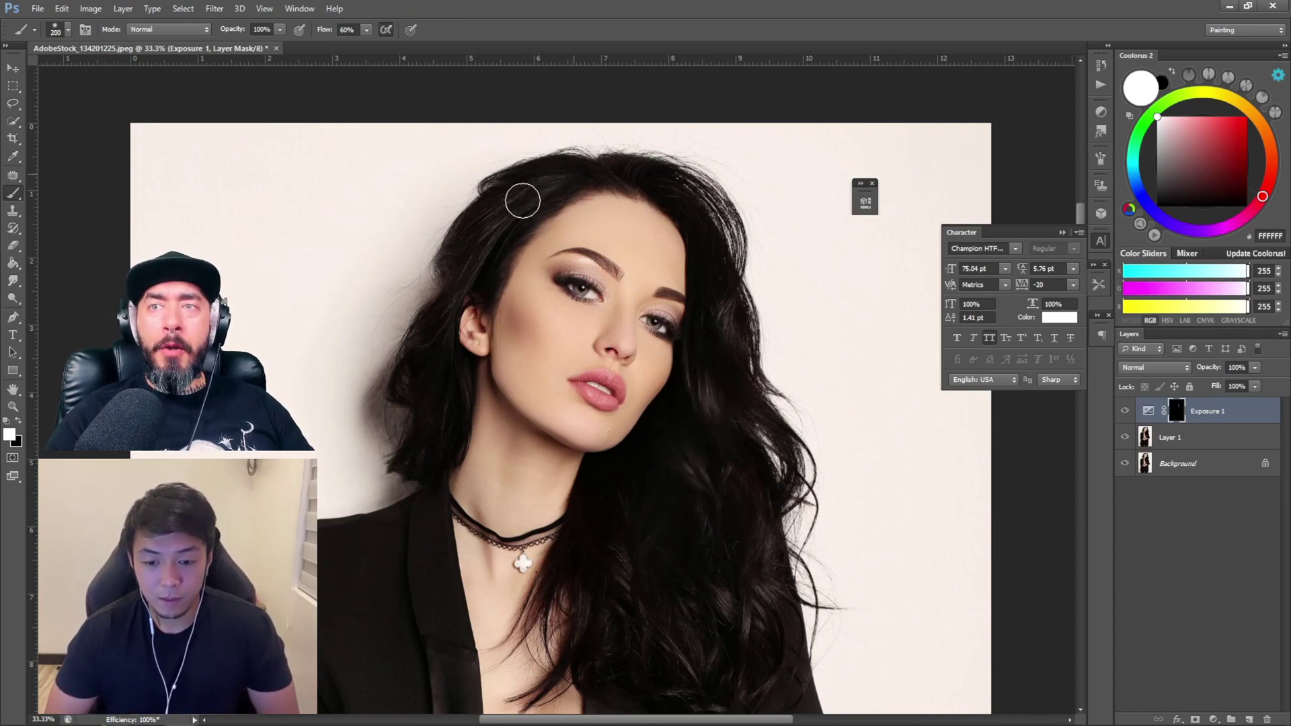
key("bracketright")
key("bracketright")
key("bracketright")
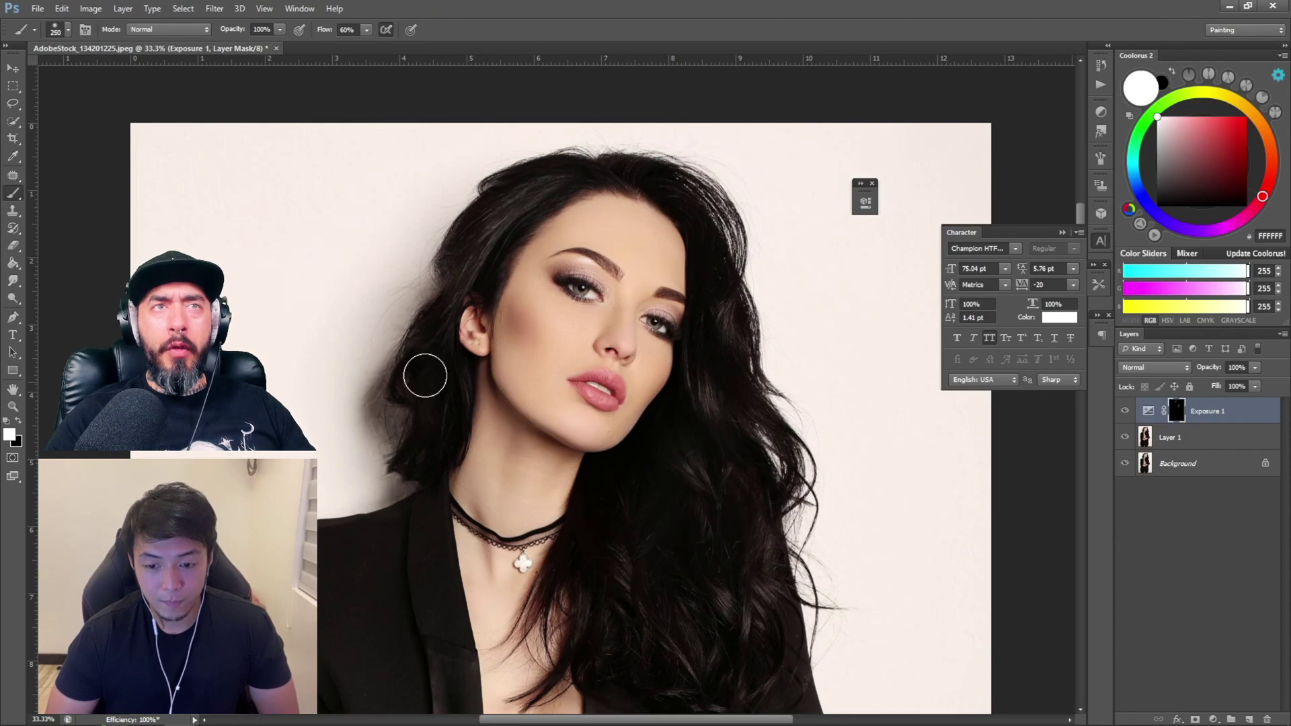
key("bracketright")
key("bracketright")
left_click_drag(706, 444, 694, 236)
mouse_move(710, 496)
left_mouse_down()
mouse_move(701, 296)
mouse_move(727, 510)
mouse_move(744, 425)
left_mouse_up()
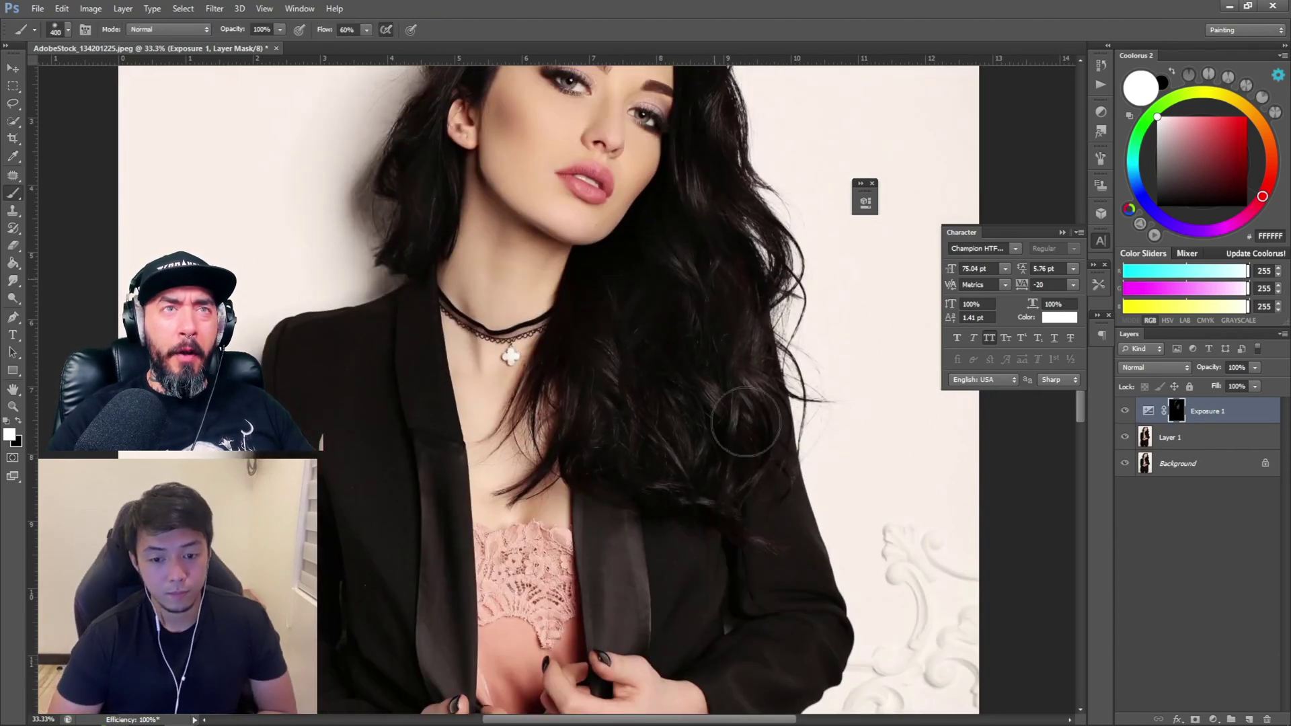
left_click_drag(741, 285, 696, 530)
key("bracketleft")
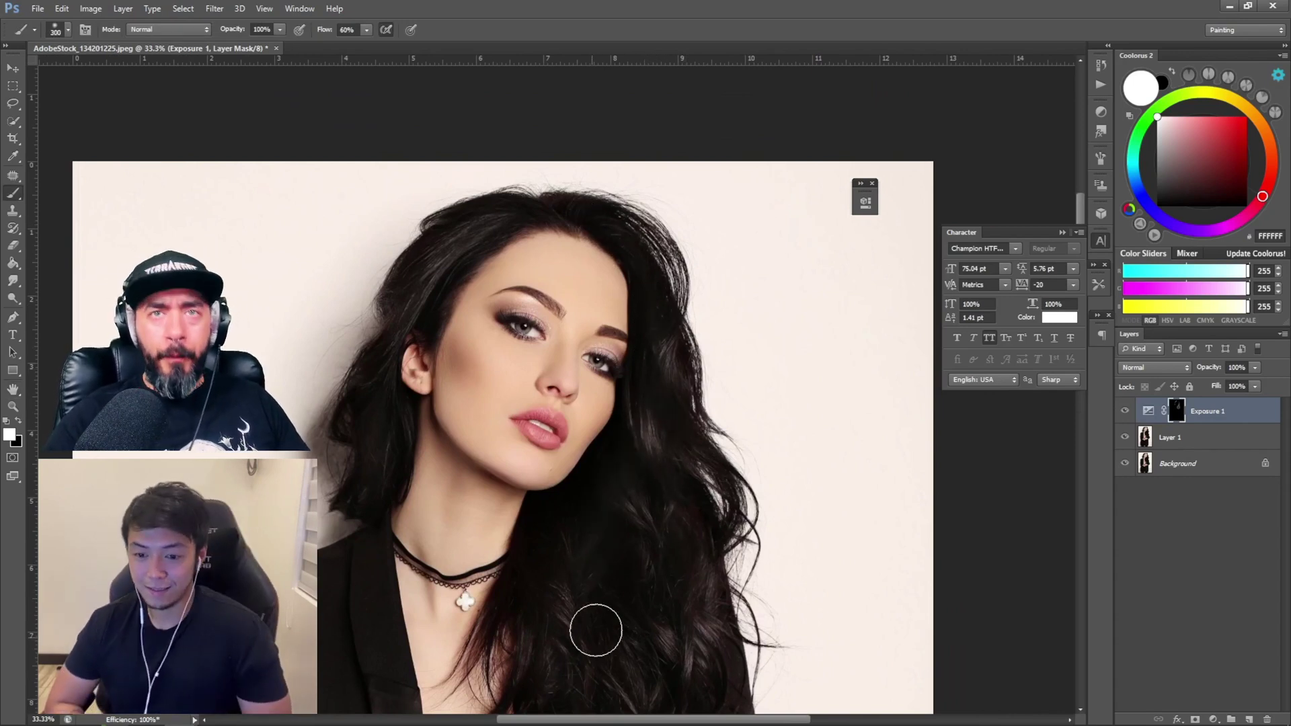
Try brightening the hair on the crown and beside the ear with a white 175 px brush, and undo the last stroke.
key("bracketright")
key("bracketleft")
key("bracketleft")
key("bracketleft")
key("bracketleft")
key("x")
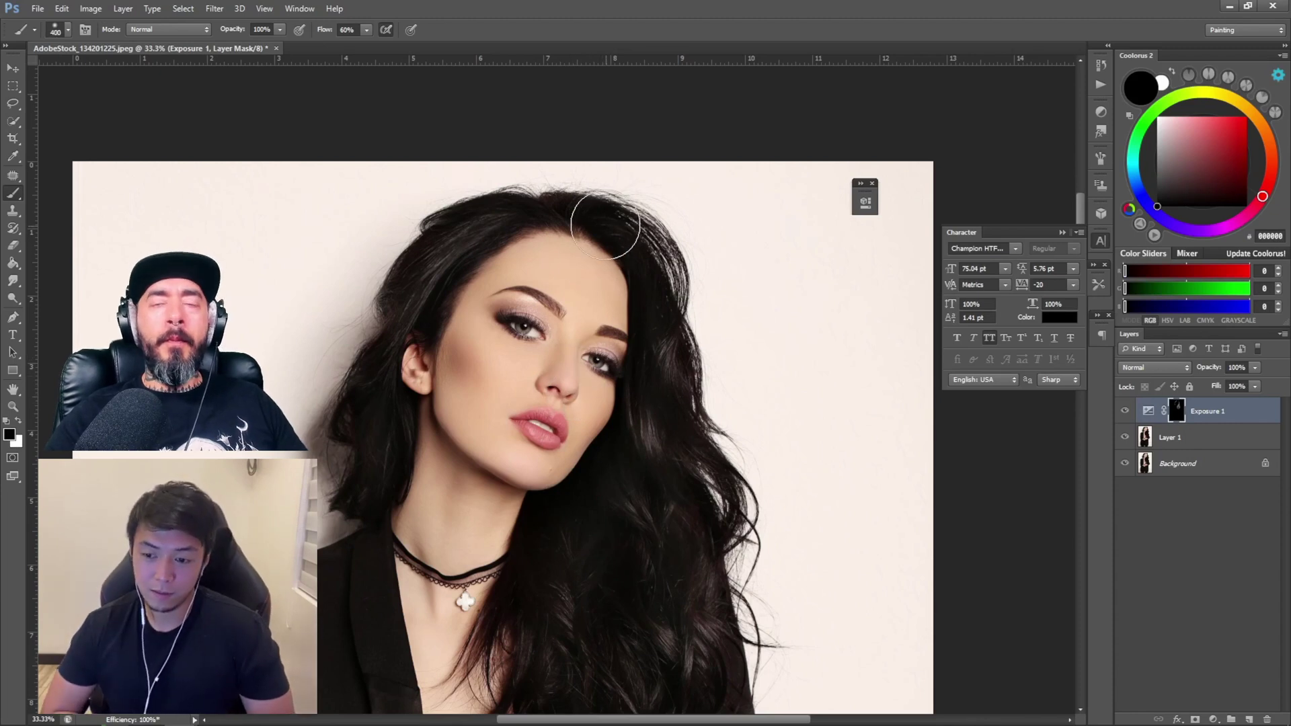
key("x")
mouse_move(594, 217)
left_mouse_down()
mouse_move(502, 206)
mouse_move(428, 262)
left_mouse_up()
key("ctrl+z")
left_click_drag(525, 210, 437, 256)
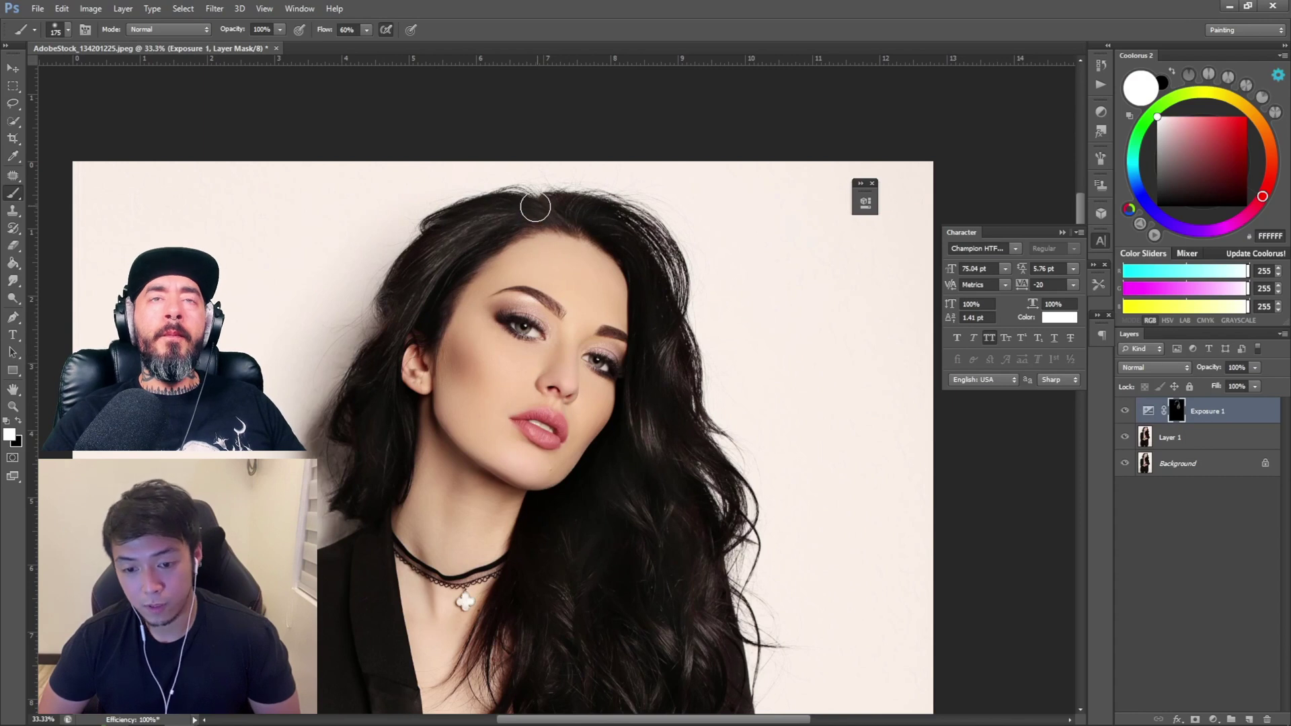
mouse_move(535, 208)
left_mouse_down()
mouse_move(446, 239)
mouse_move(379, 411)
left_mouse_up()
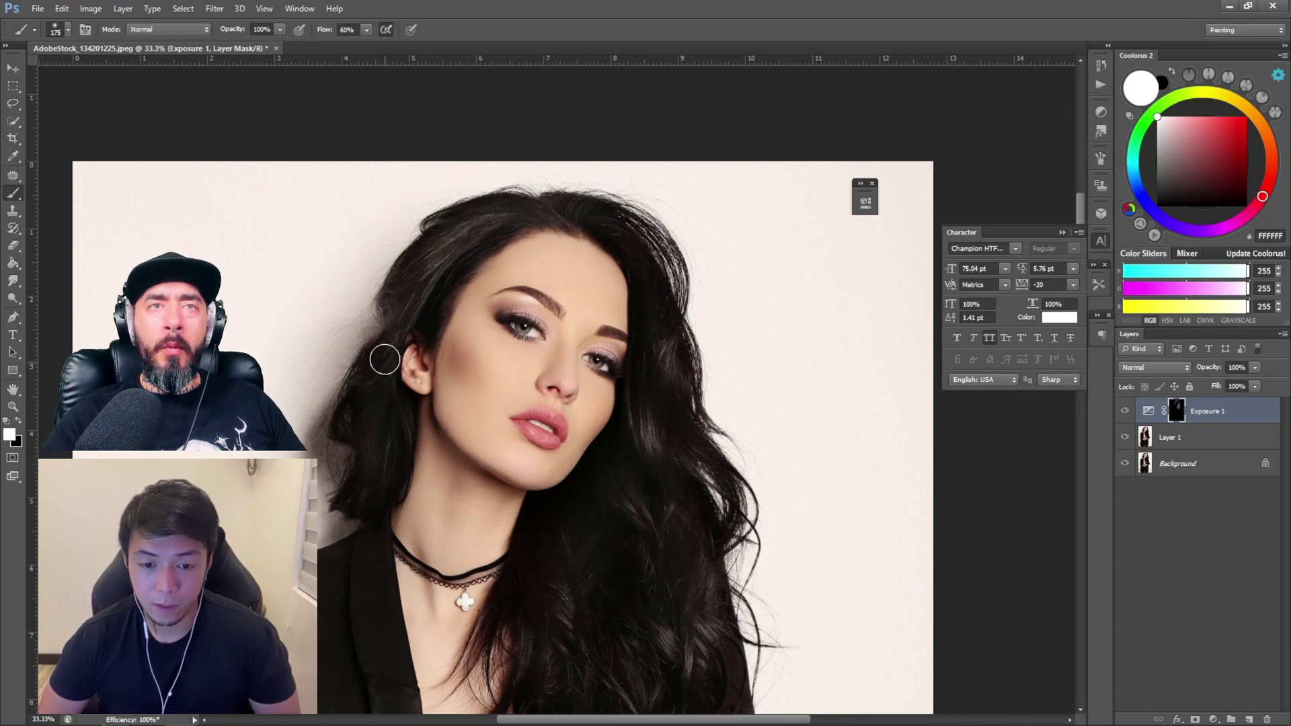
key("x")
key("ctrl+z")
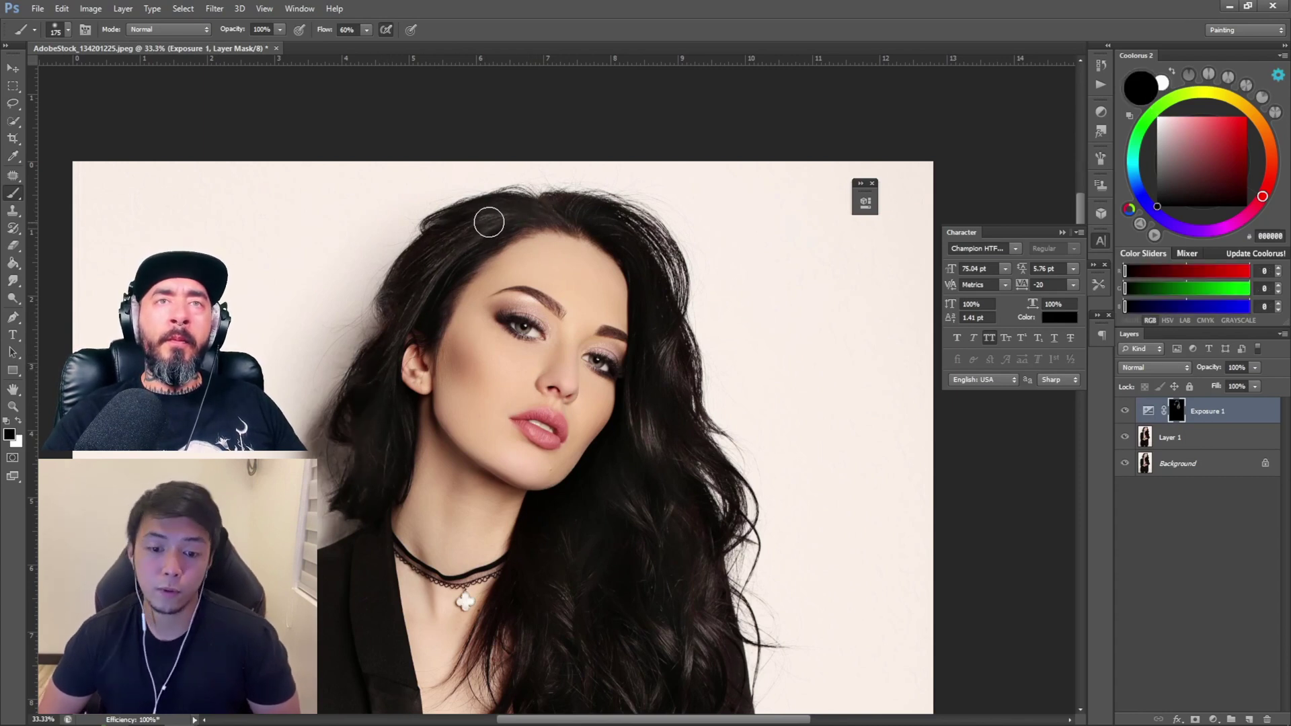
Compare the hair with the Exposure 1 layer hidden and shown.
key("x")
key("x")
key("z")
left_click(632, 182, "alt")
left_click(631, 182, "alt")
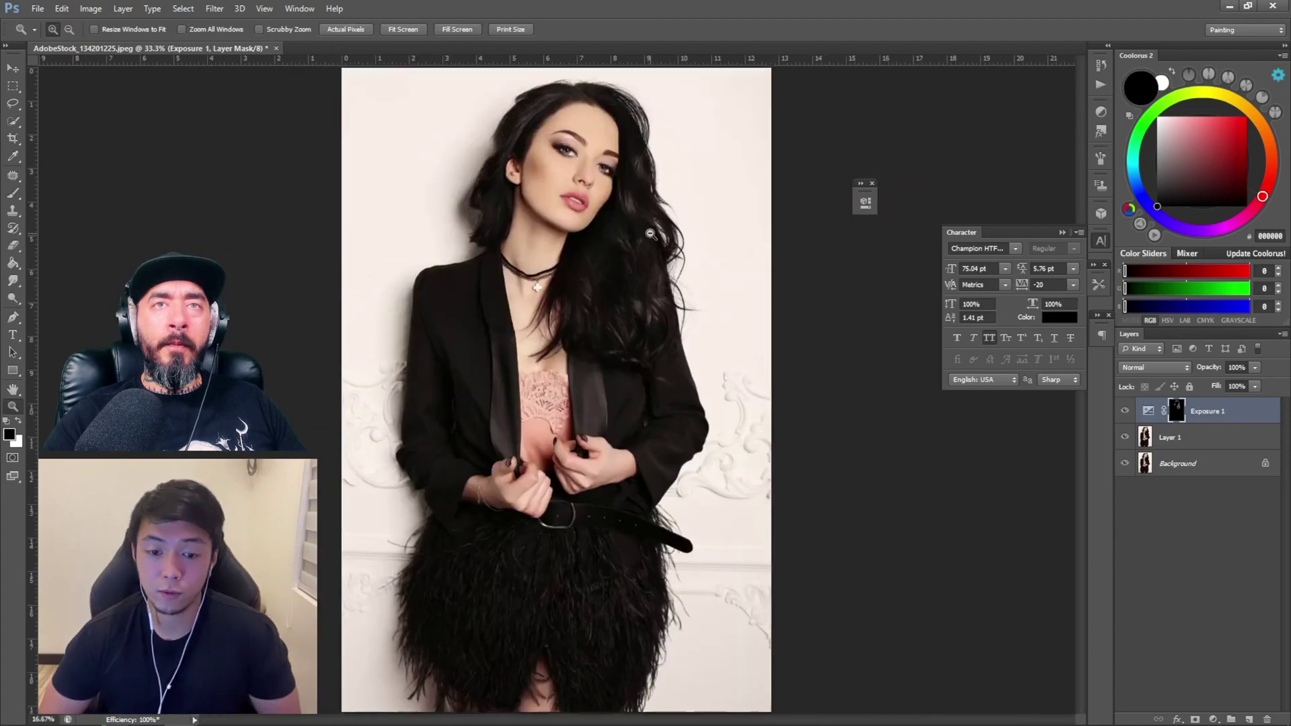
left_click(631, 181, "alt")
left_click(589, 196)
left_click(589, 195)
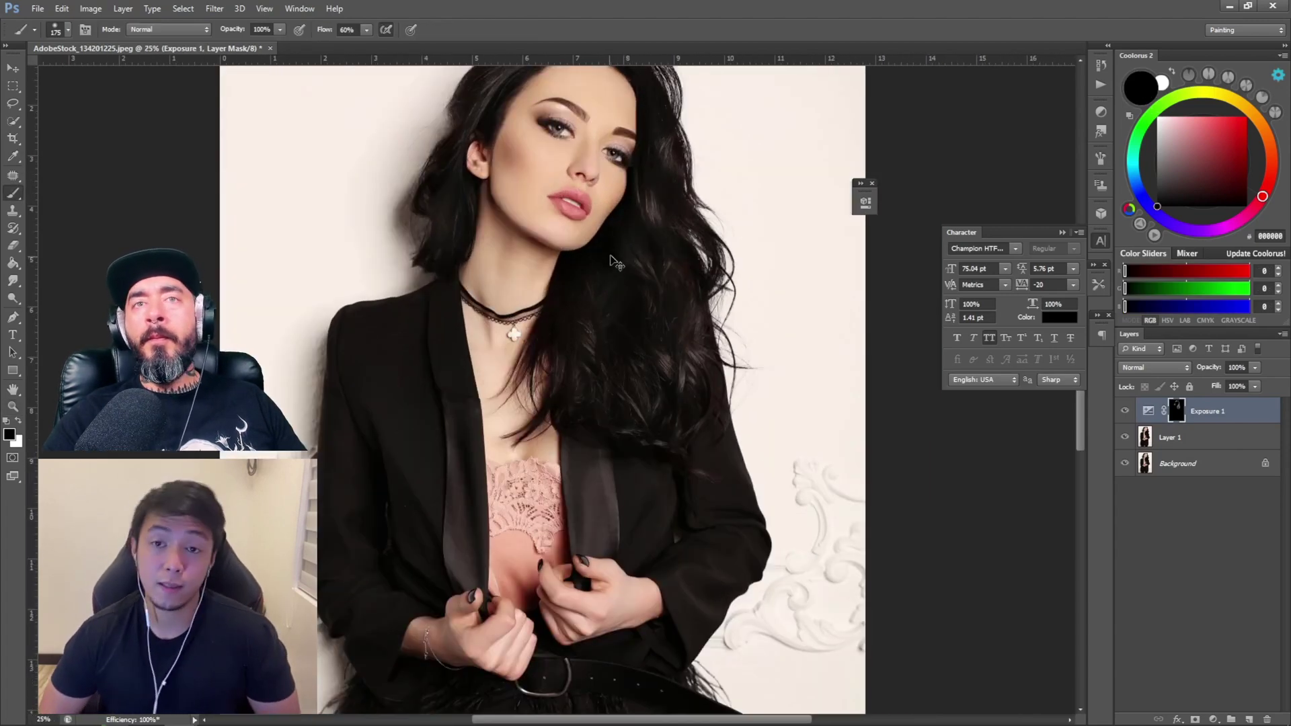
key("h")
left_click_drag(618, 258, 724, 288)
left_click(1125, 411)
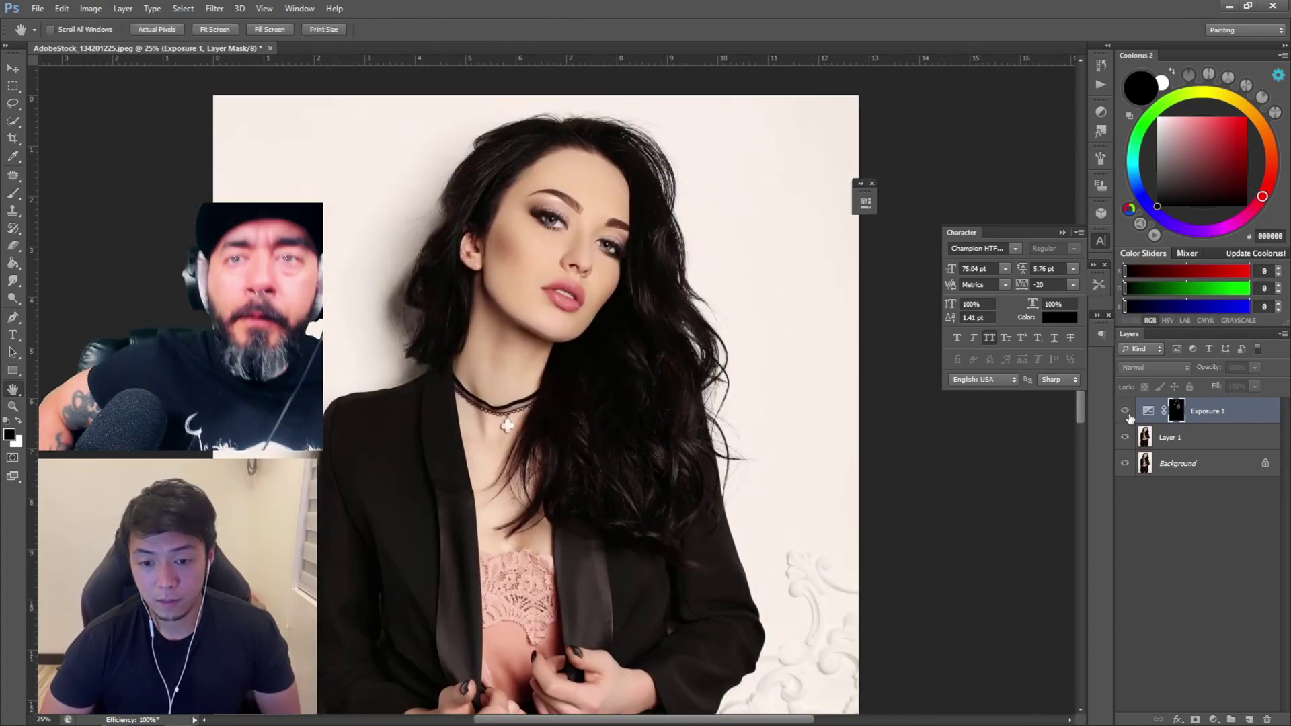
left_click(1126, 411)
left_click(1125, 411)
left_click(1126, 411)
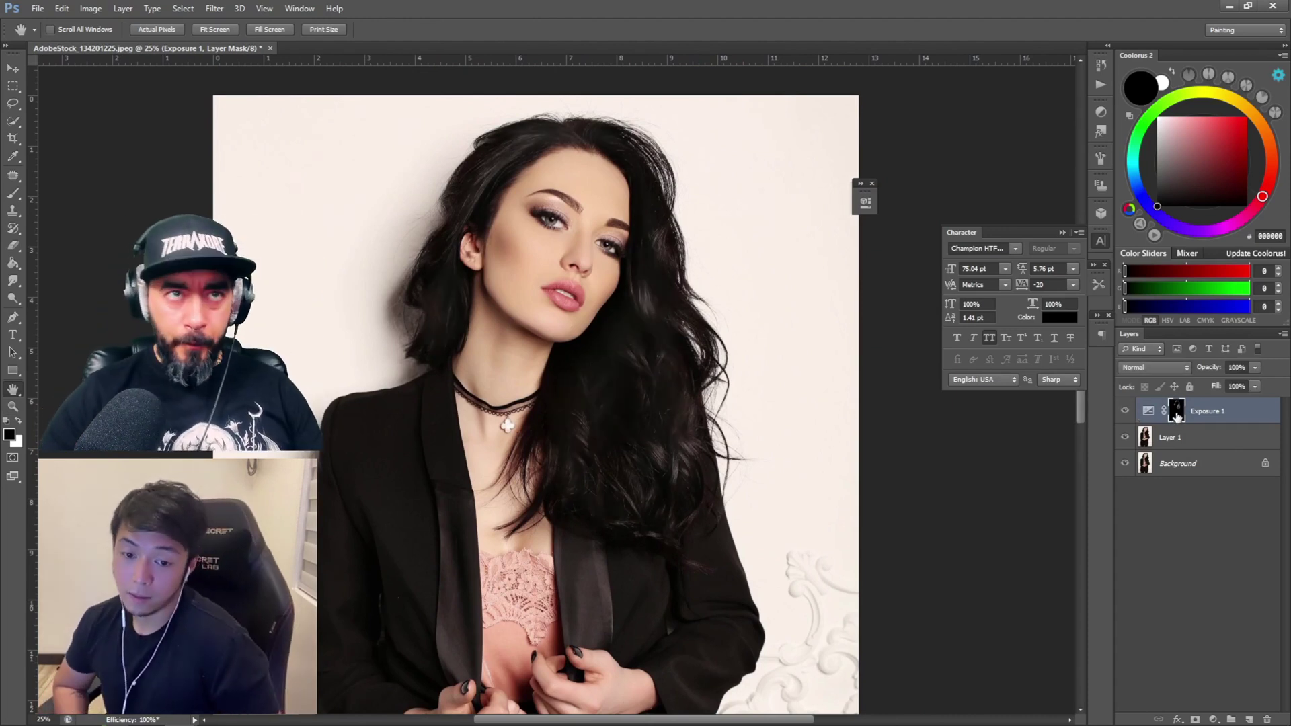
key("b")
key("x")
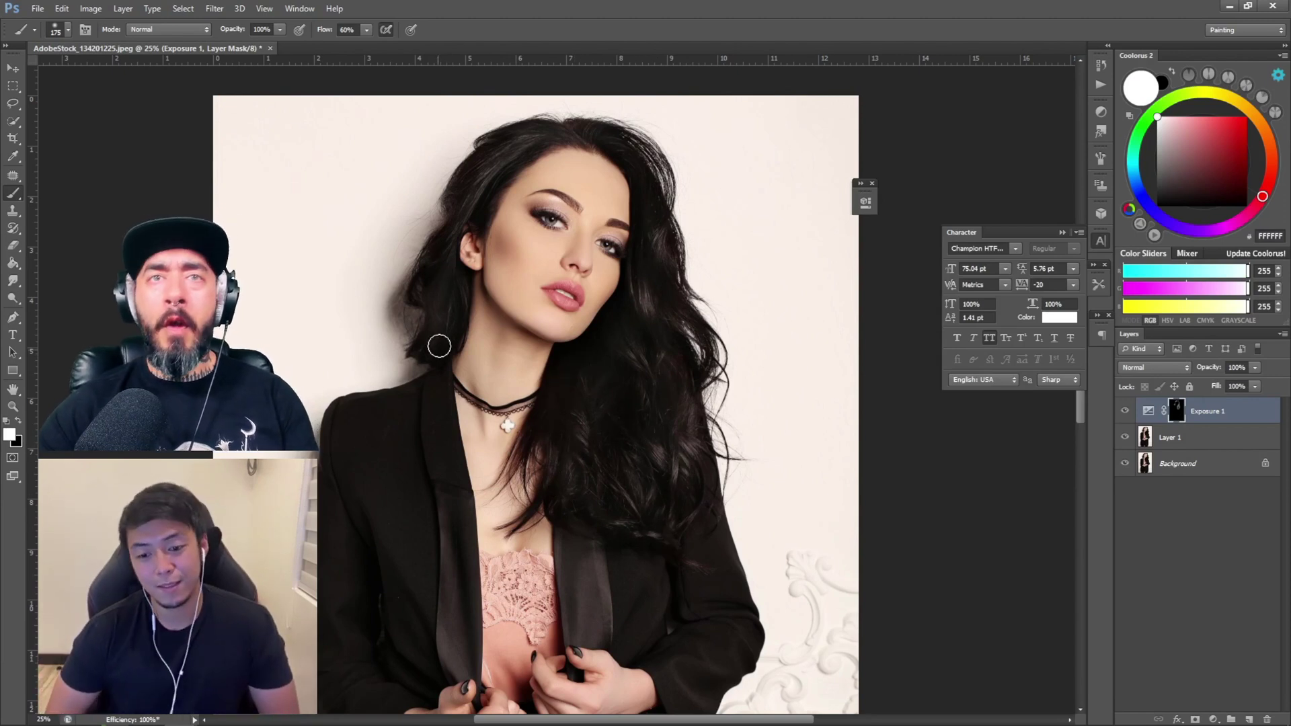
key("x")
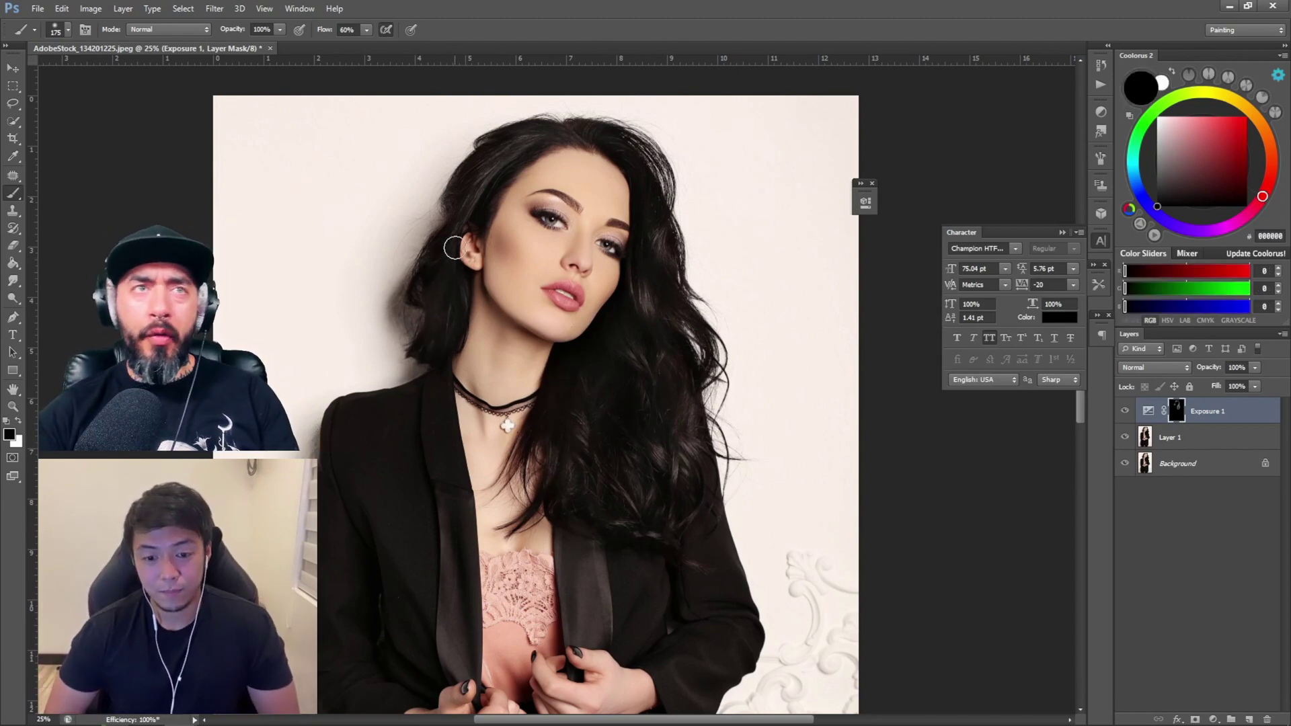
Duplicate Layer 1 and smudge the copy's hair highlights beside the cheek at 57% strength, reducing the brush to 250 px.
left_click(1211, 444)
key("ctrl+j")
key("z")
left_click(534, 254)
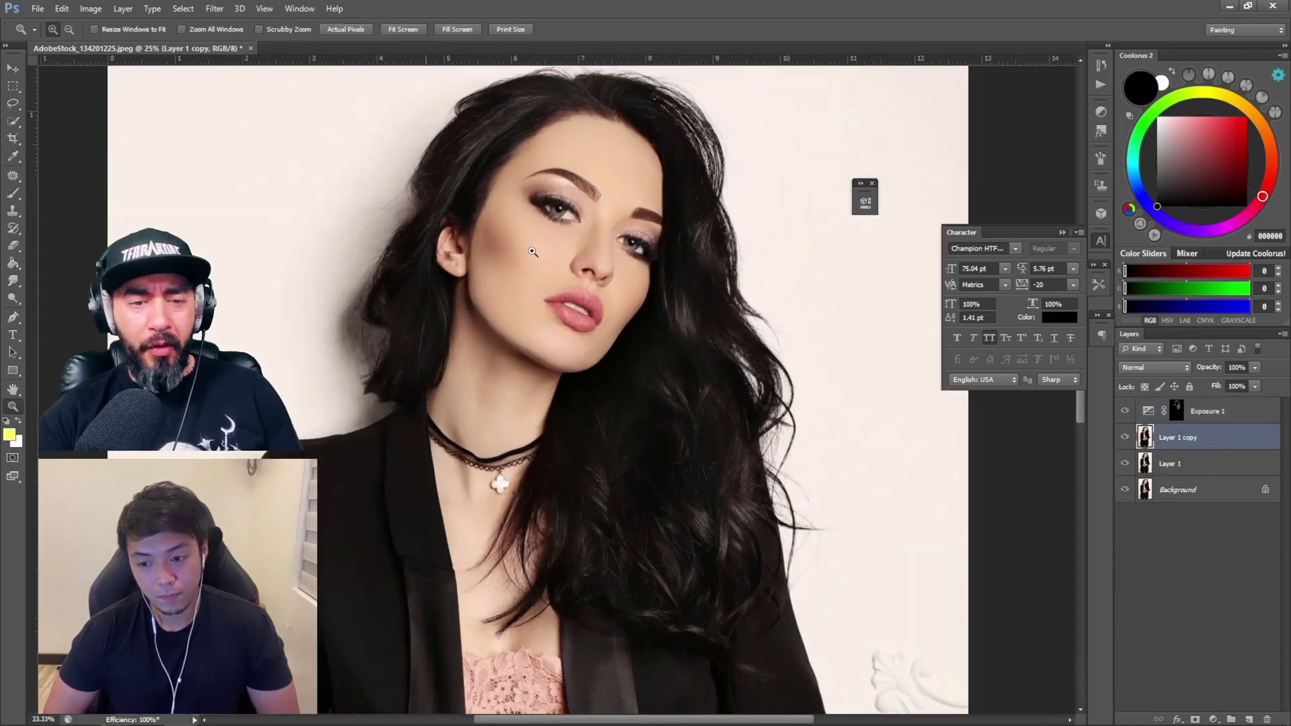
left_click(534, 254)
key("space")
left_click_drag(679, 259, 687, 337)
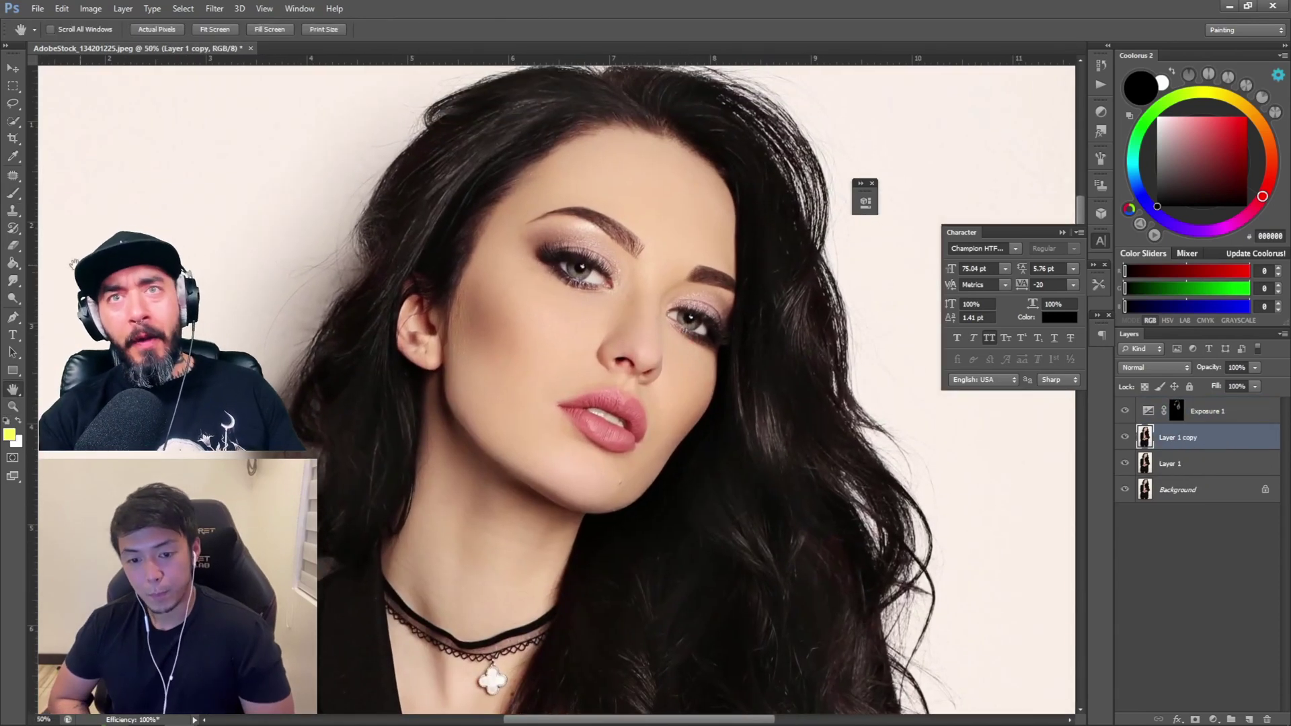
left_click(13, 281)
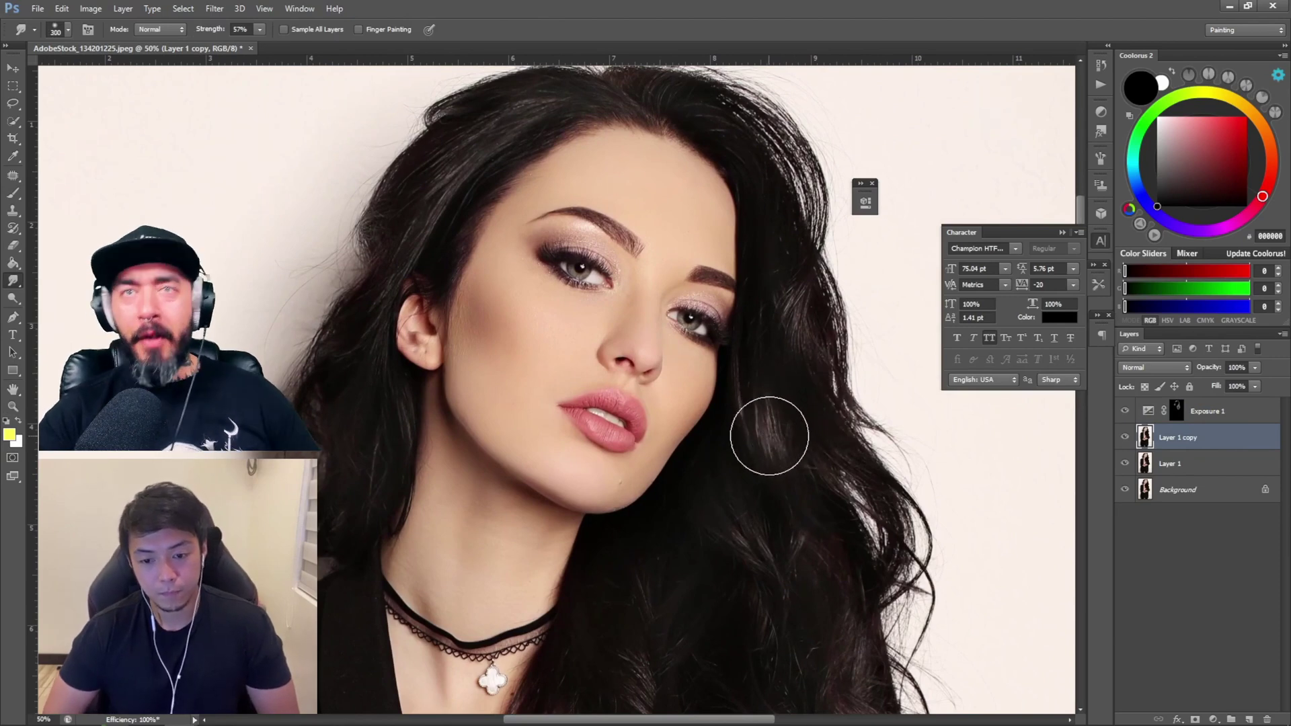
key("bracketleft")
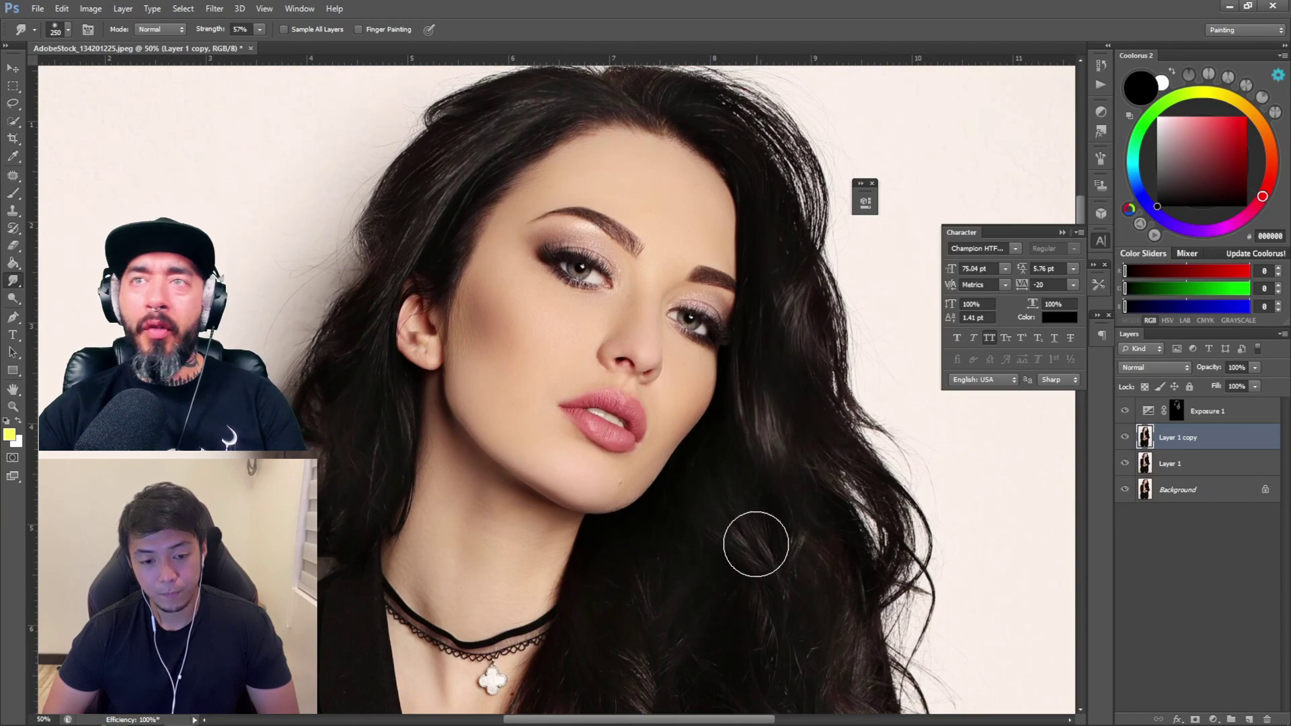
Smudge the long waves falling over the shoulder and chest at 57% strength with a 500 to 600 px brush.
key("space")
left_click_drag(780, 542, 748, 362)
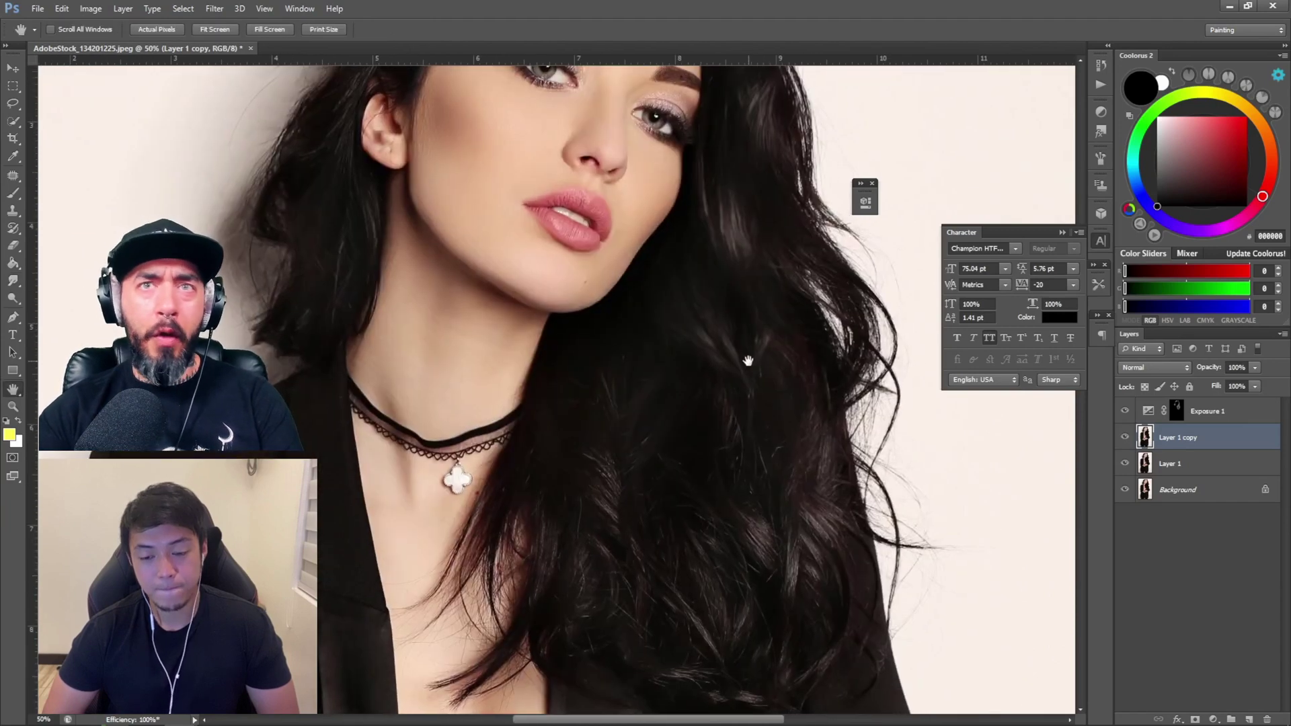
left_click(15, 281)
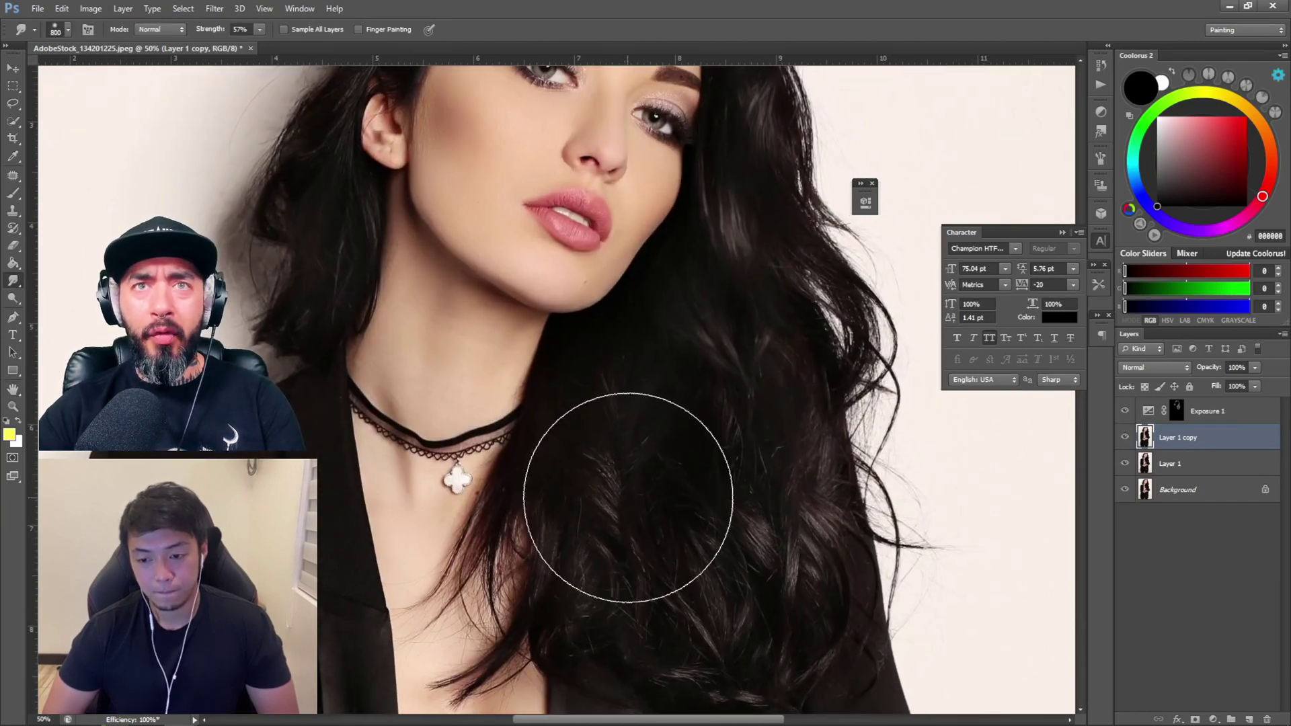
key("bracketleft")
key("bracketleft")
key("bracketleft")
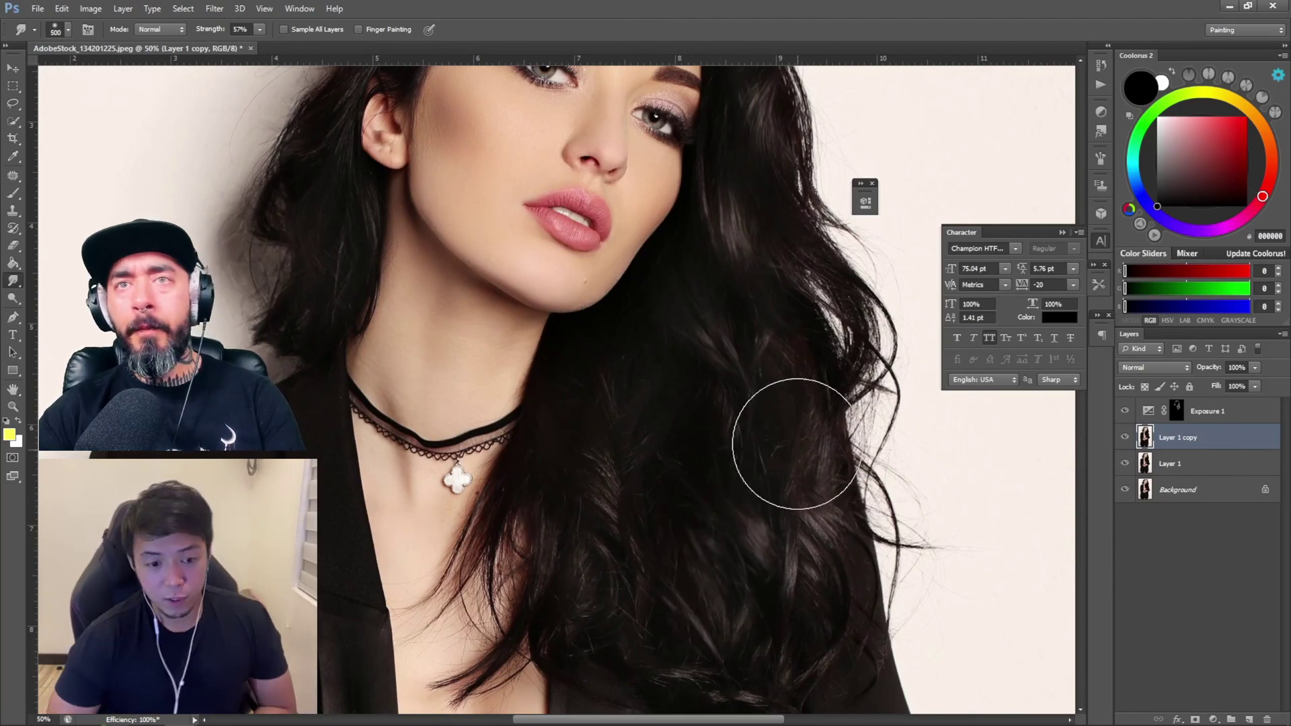
key("space")
left_click_drag(725, 538, 740, 428)
left_click(13, 280)
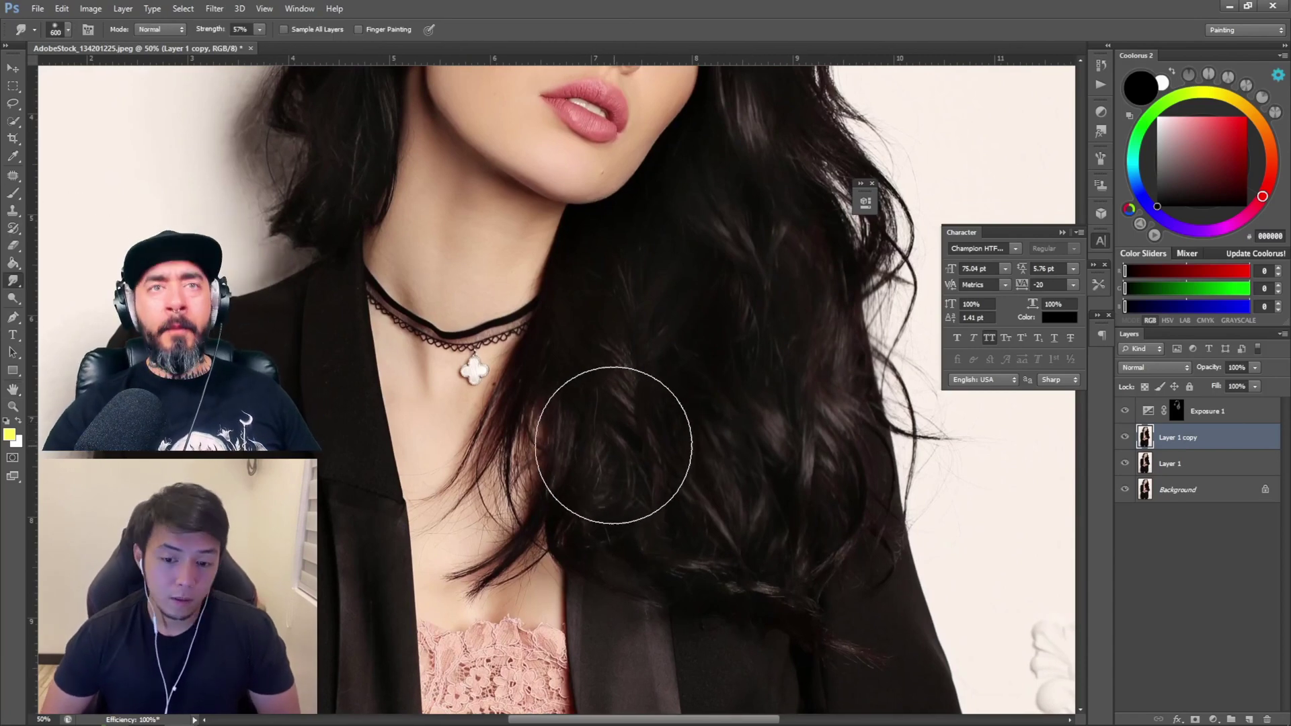
Smudge the upper part of the hair with a smaller Smudge brush.
key("space")
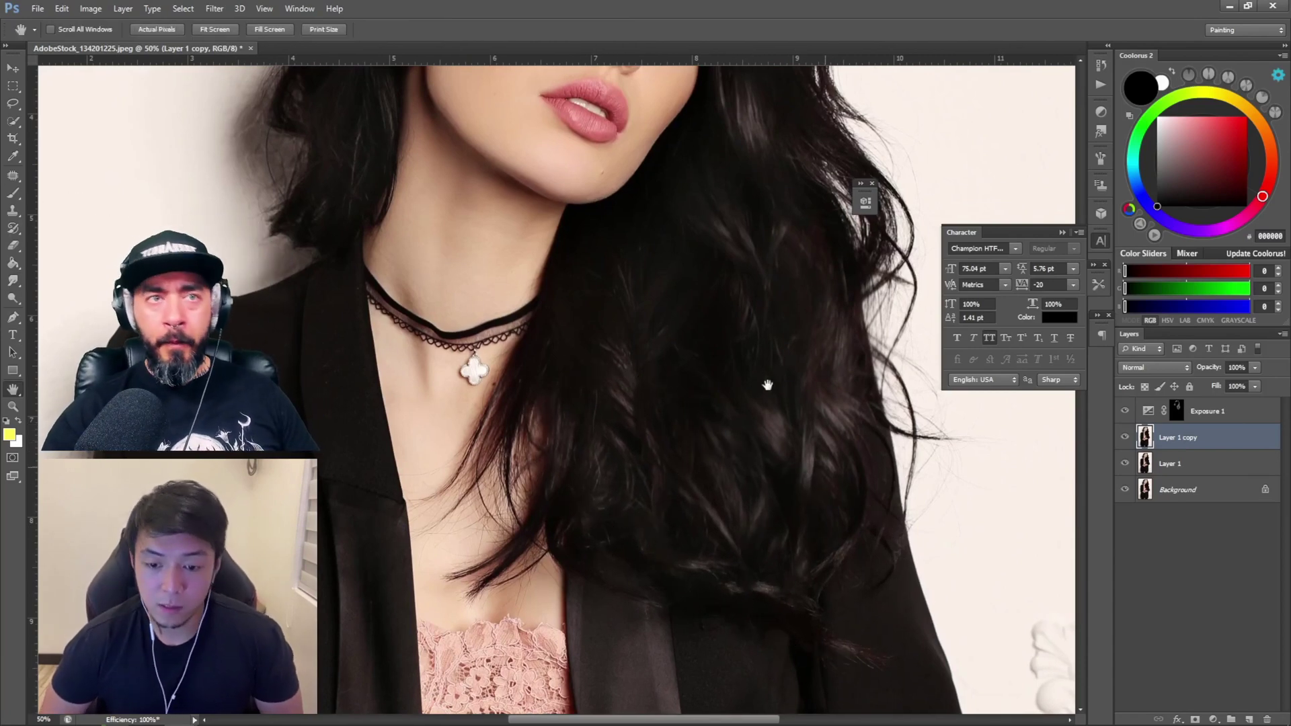
left_click_drag(770, 377, 828, 614)
mouse_move(759, 338)
left_mouse_down()
mouse_move(765, 385)
mouse_move(684, 539)
mouse_move(694, 487)
left_mouse_up()
left_click(13, 280)
key("bracketleft")
key("bracketleft")
key("bracketleft")
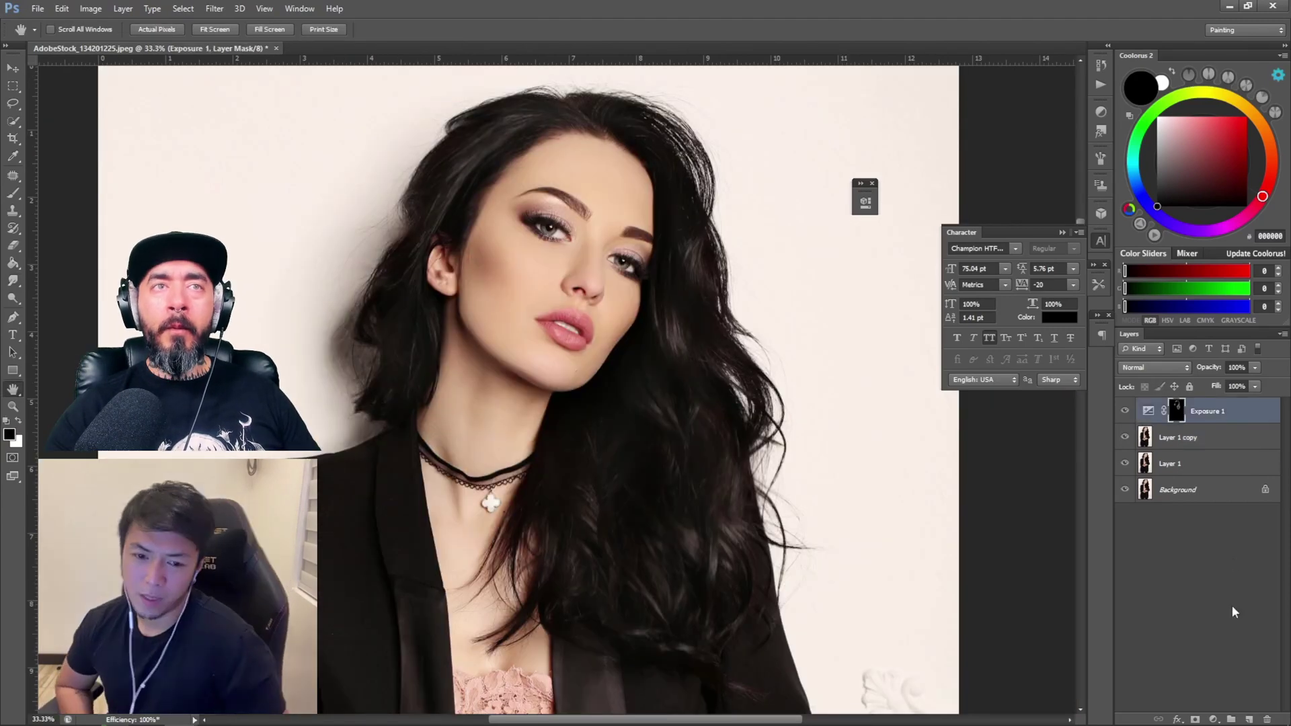
Create a new layer above Exposure 1 and sample the dark brown #3D3330 from the hair as the brush colour.
left_click(1249, 719)
key("b")
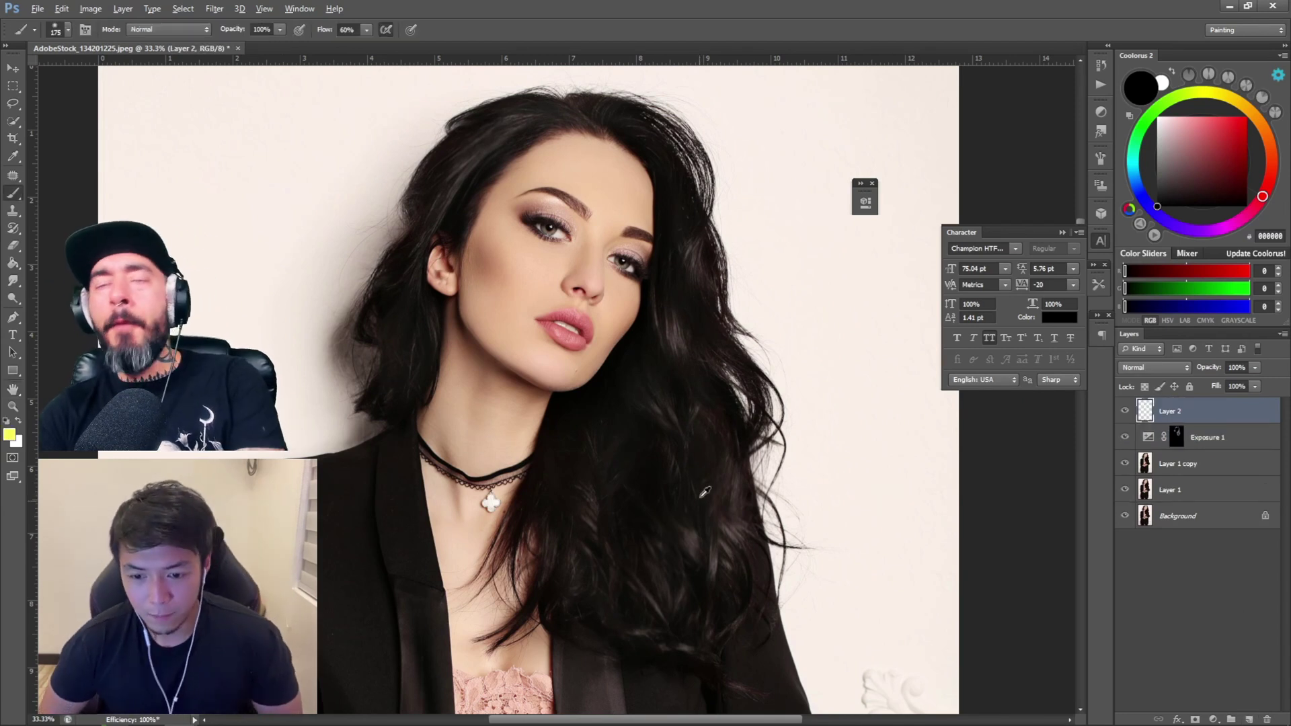
left_click(682, 341, "alt")
Paint a dark brown test patch on the plain wall beside the head with a 50 px brush and close the floating Properties panel.
key("bracketleft")
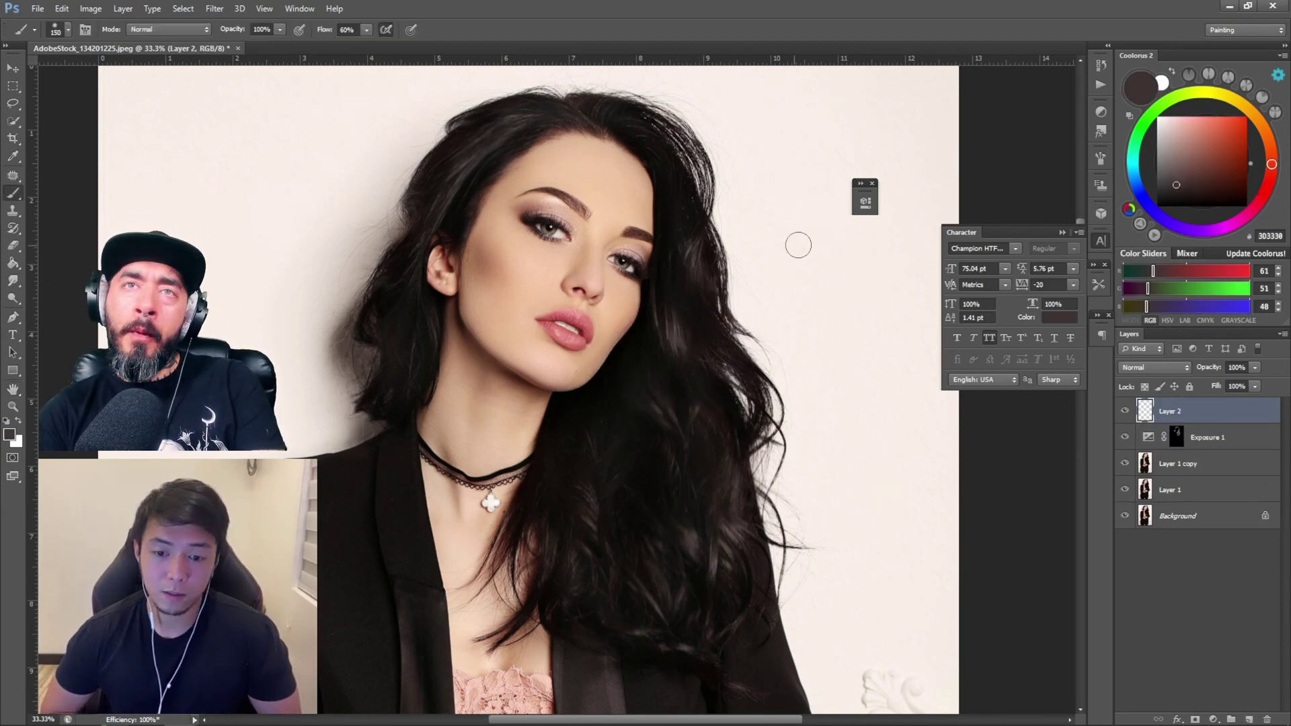
left_click_drag(818, 168, 811, 253)
mouse_move(817, 191)
left_mouse_down()
mouse_move(806, 224)
mouse_move(810, 204)
mouse_move(817, 251)
mouse_move(832, 182)
mouse_move(824, 245)
left_mouse_up()
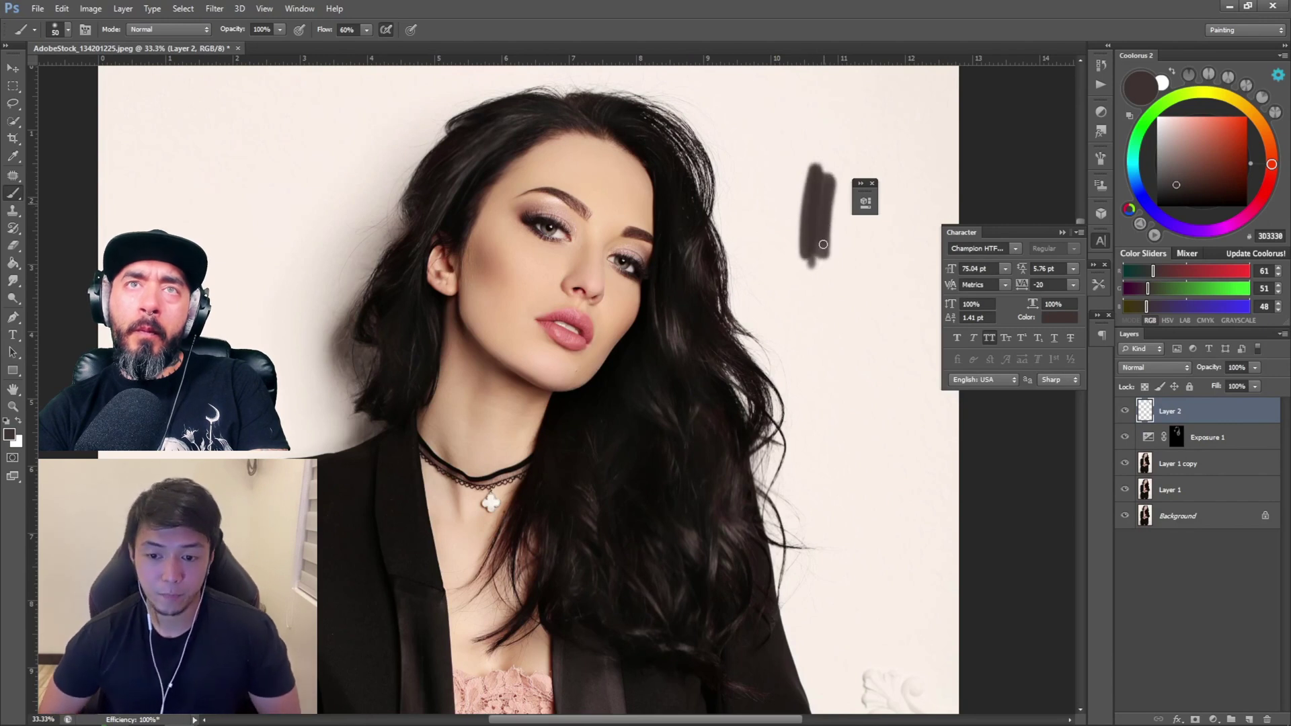
left_click(873, 183)
mouse_move(836, 187)
left_mouse_down()
mouse_move(821, 213)
mouse_move(837, 249)
mouse_move(835, 187)
left_mouse_up()
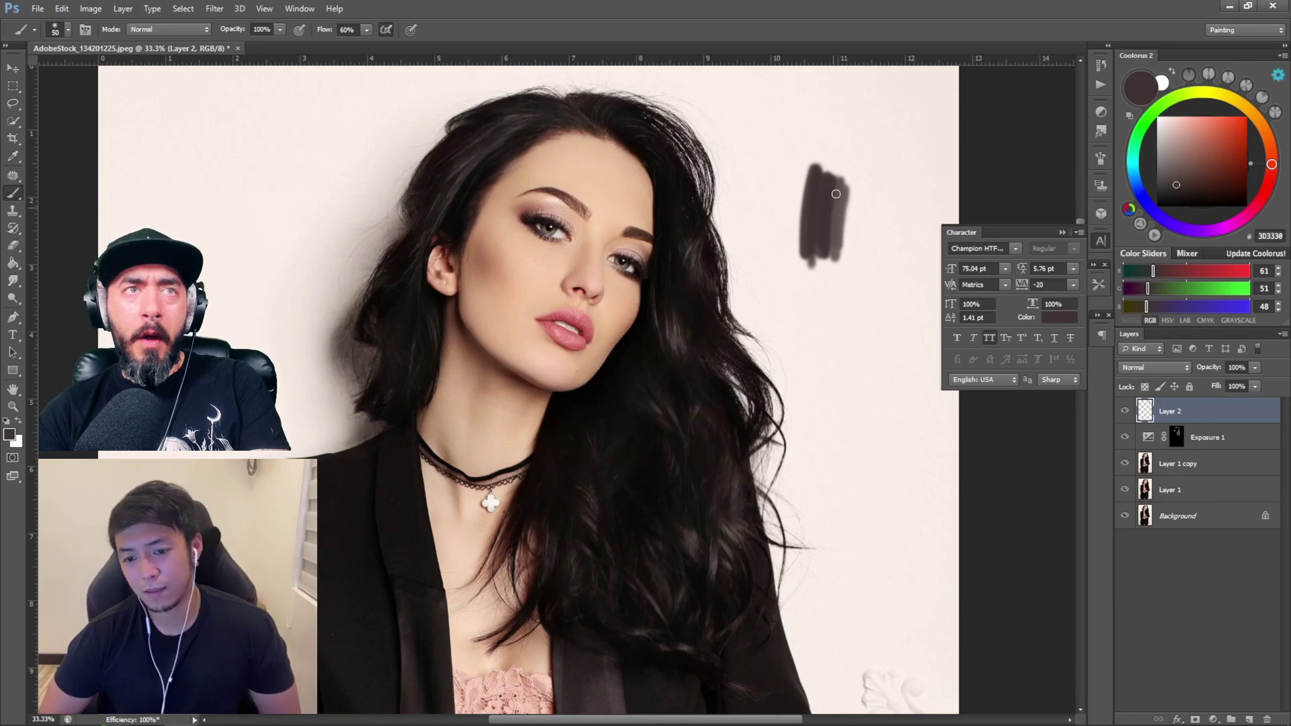
Widen the test patch on the wall with the lighter brown #5F514F sampled from the hair and resample dark brown #3E3330.
left_click(676, 328, "alt")
mouse_move(804, 181)
left_mouse_down()
mouse_move(797, 220)
mouse_move(801, 180)
mouse_move(782, 218)
mouse_move(784, 194)
mouse_move(788, 227)
left_mouse_up()
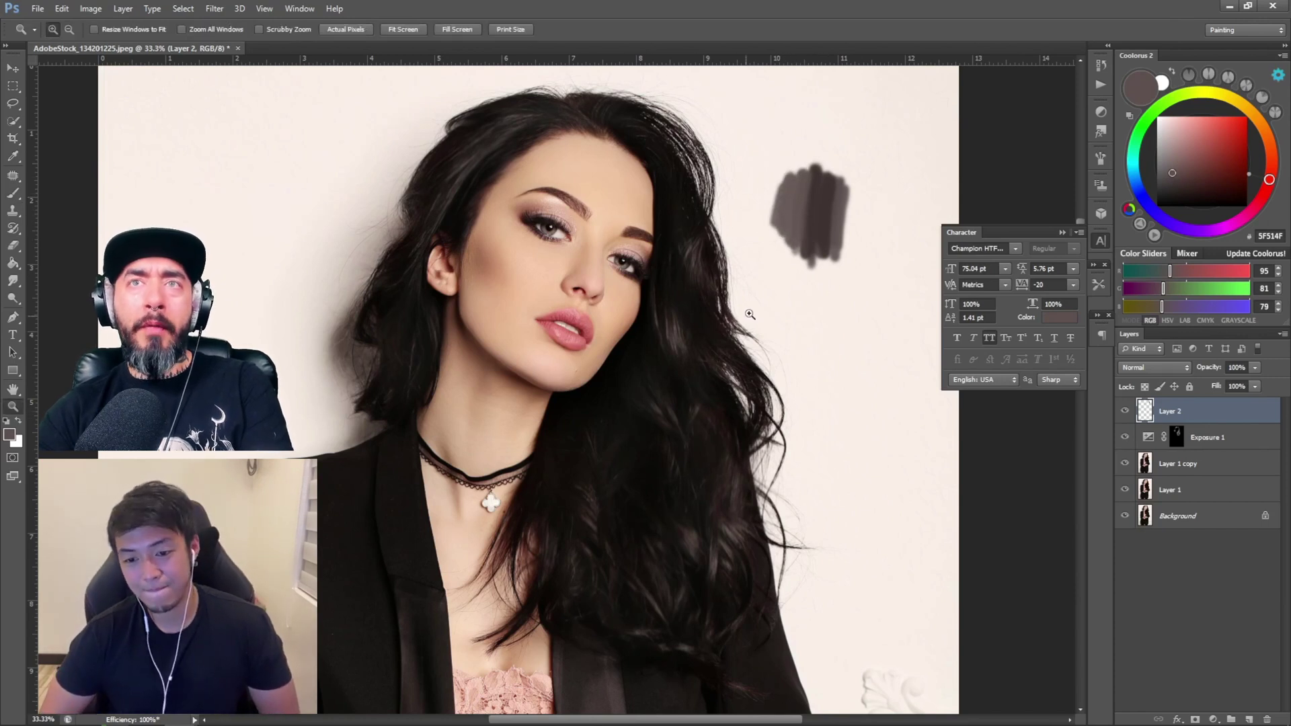
left_click(672, 180, "alt")
Set the brush's Shape Dynamics to a 0% minimum diameter with Pen Pressure controlling the size.
key("F5")
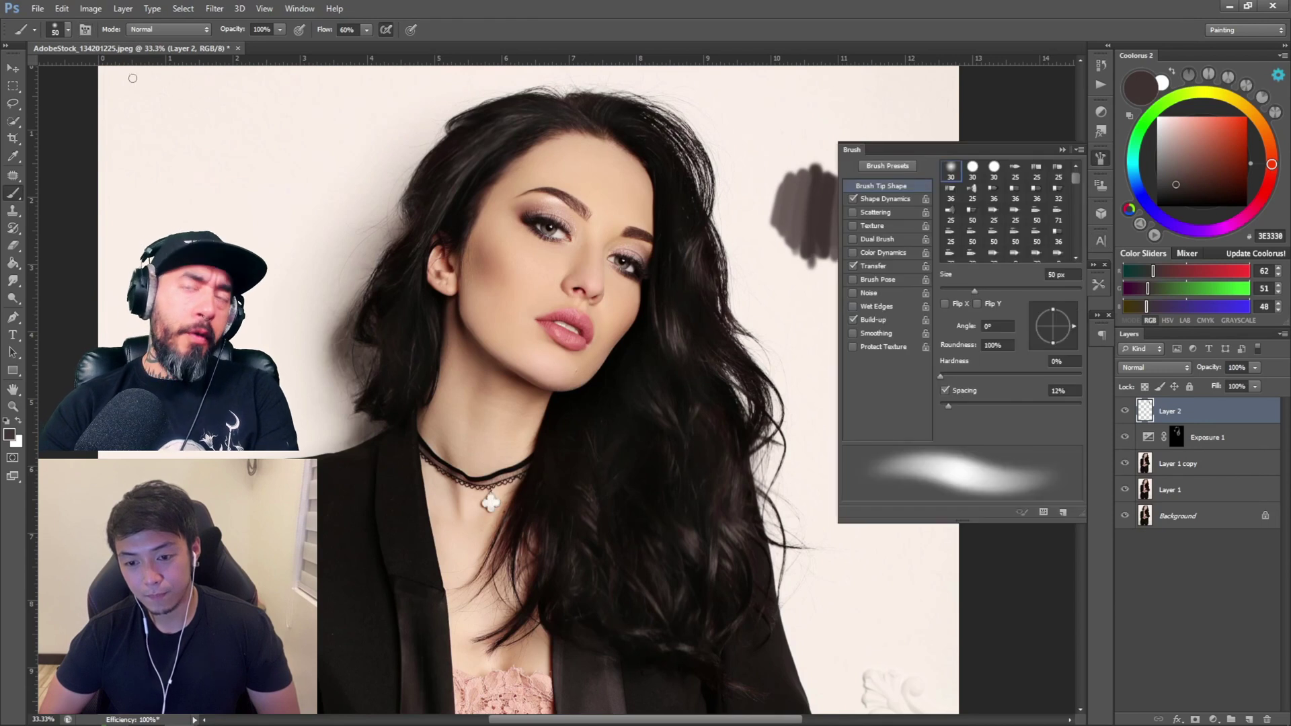
left_click(900, 199)
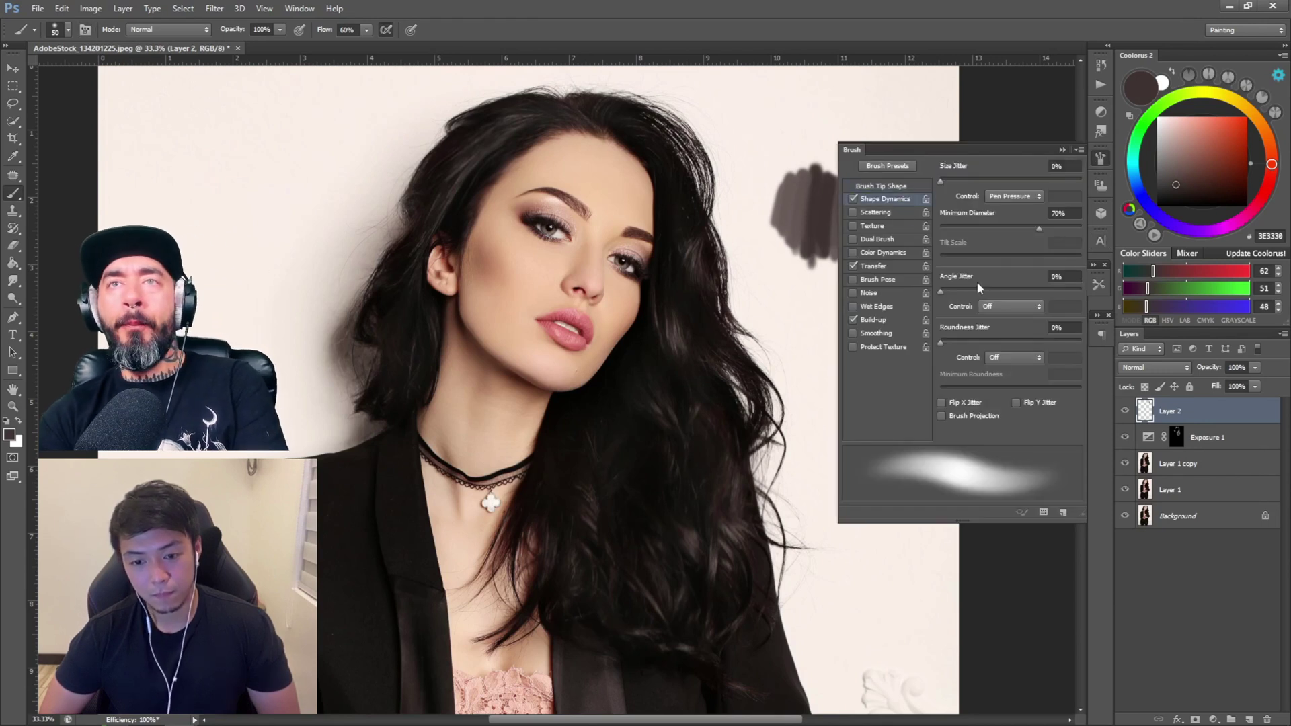
left_click(1062, 150)
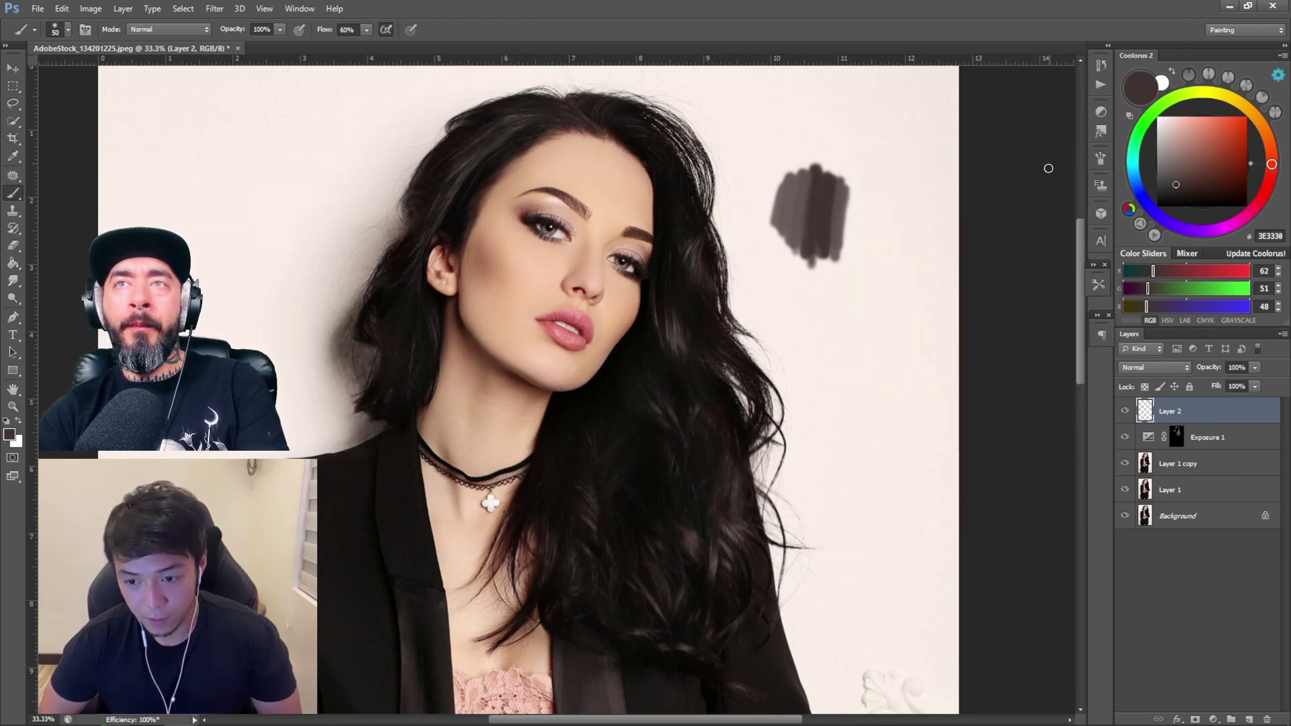
Paint dark brown strands over the waves beside the cheek with a 35 to 40 px brush.
key("z")
left_click(684, 272)
key("b")
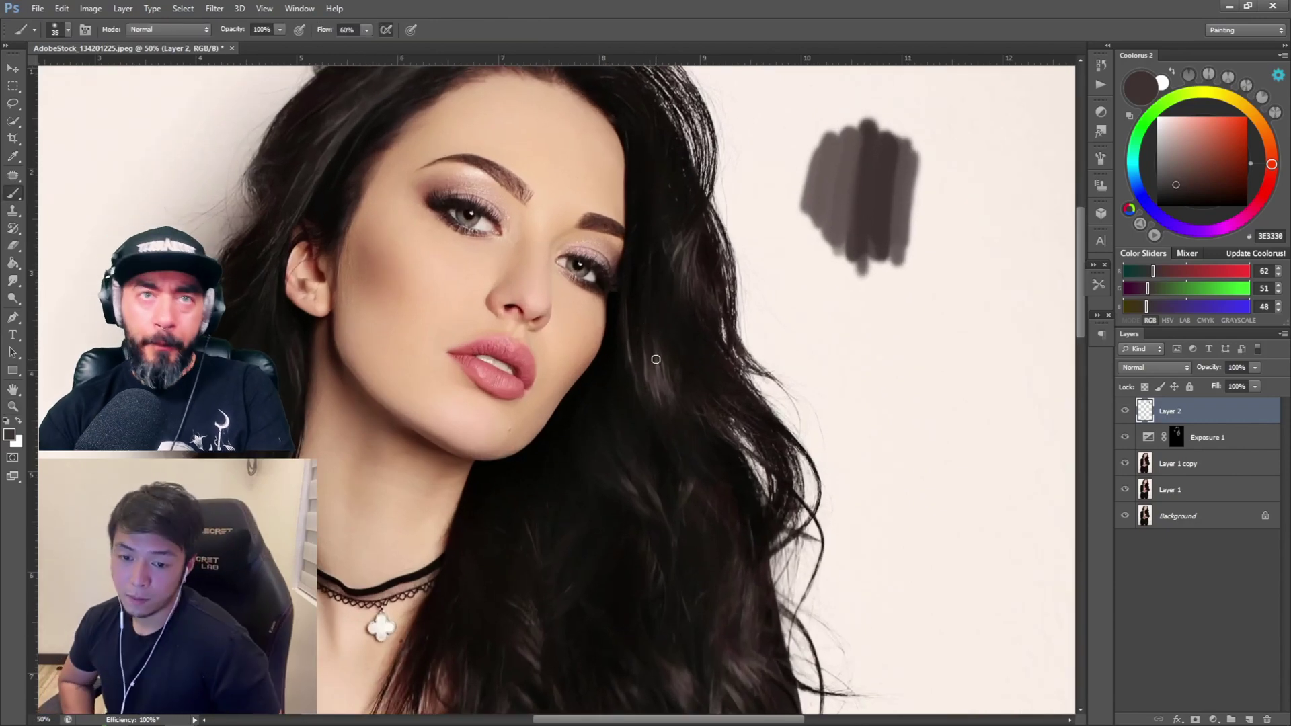
key("bracketright")
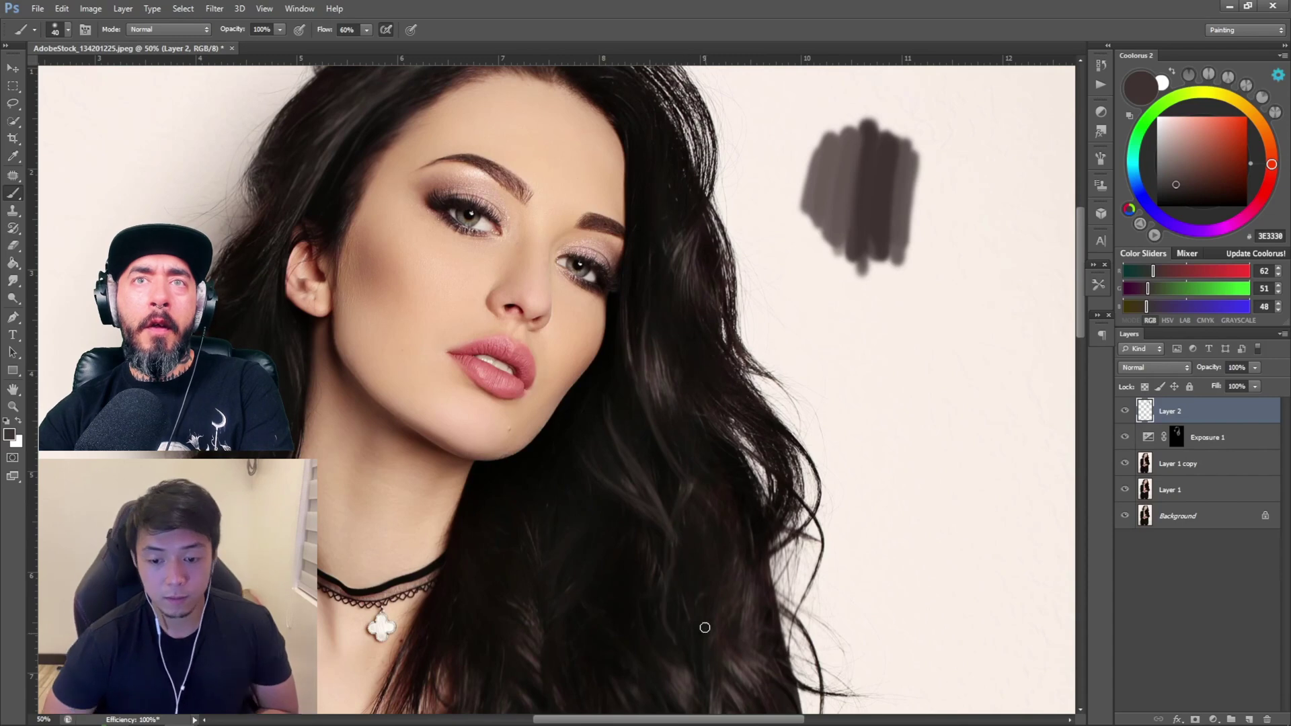
mouse_move(737, 496)
left_mouse_down()
mouse_move(634, 357)
mouse_move(738, 495)
left_mouse_up()
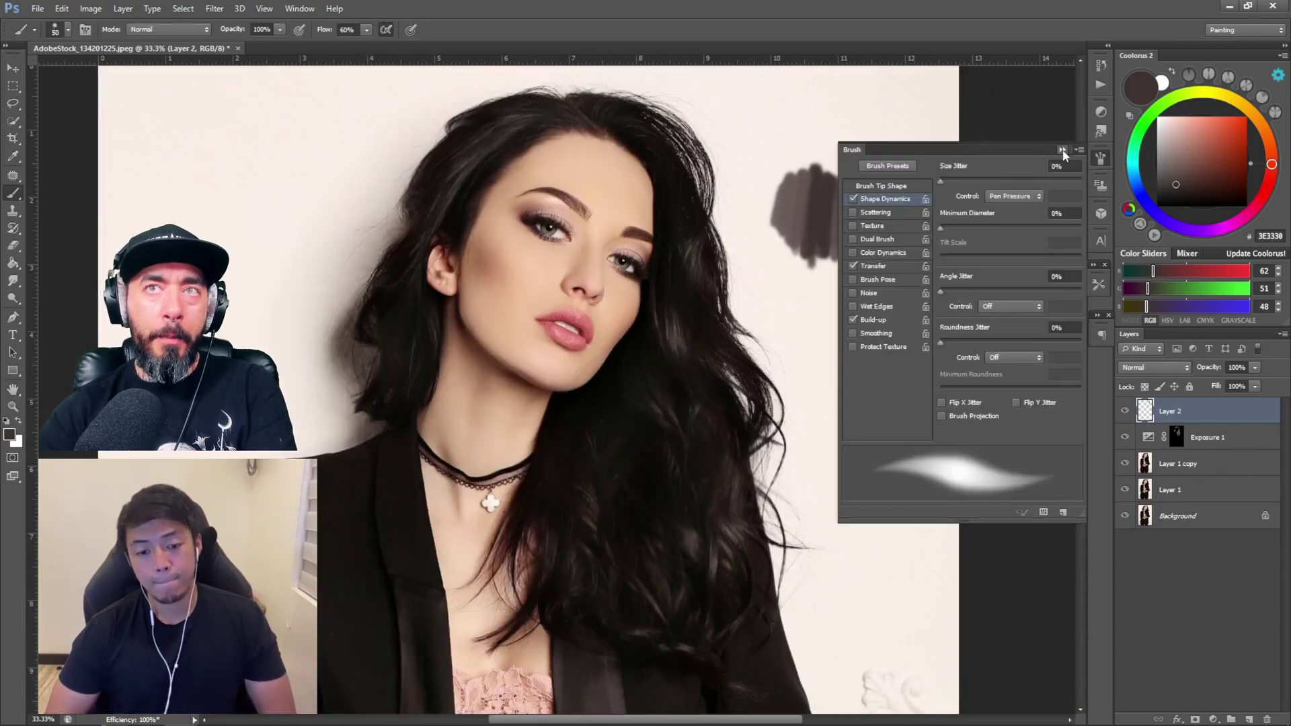
left_click(1063, 150)
key("z")
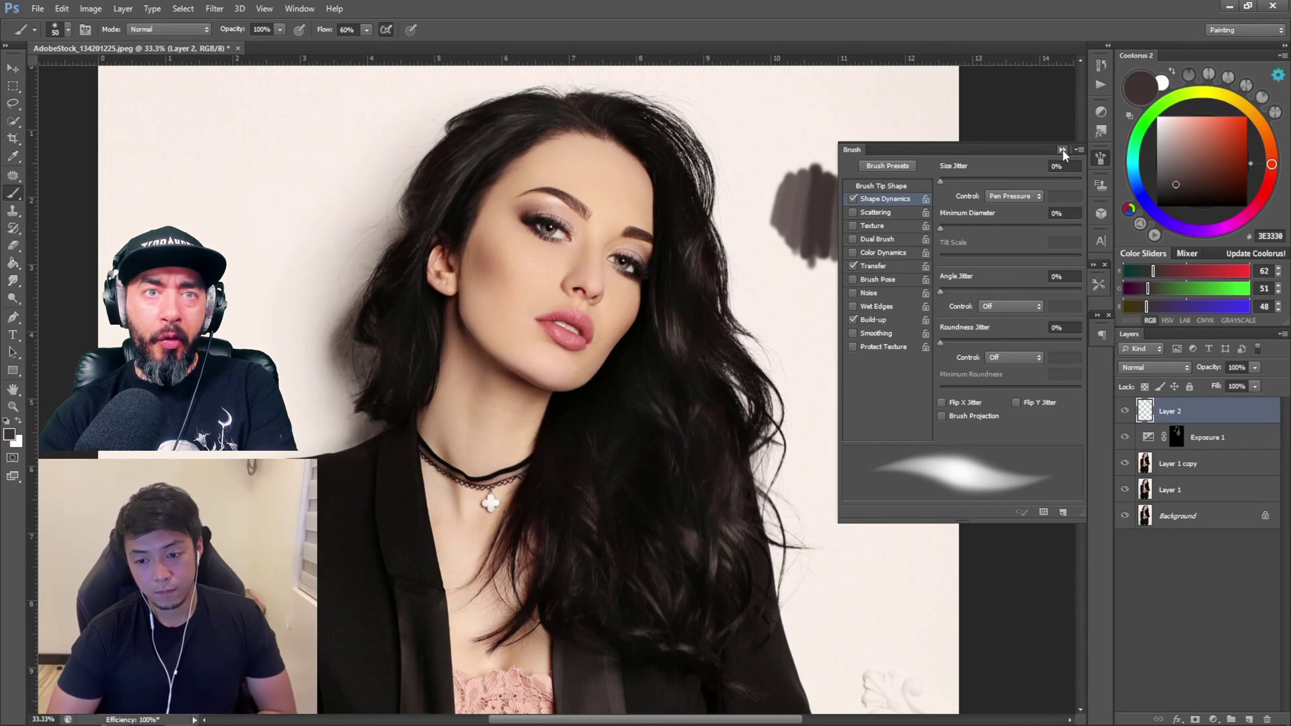
left_click(1062, 150)
left_click(85, 29)
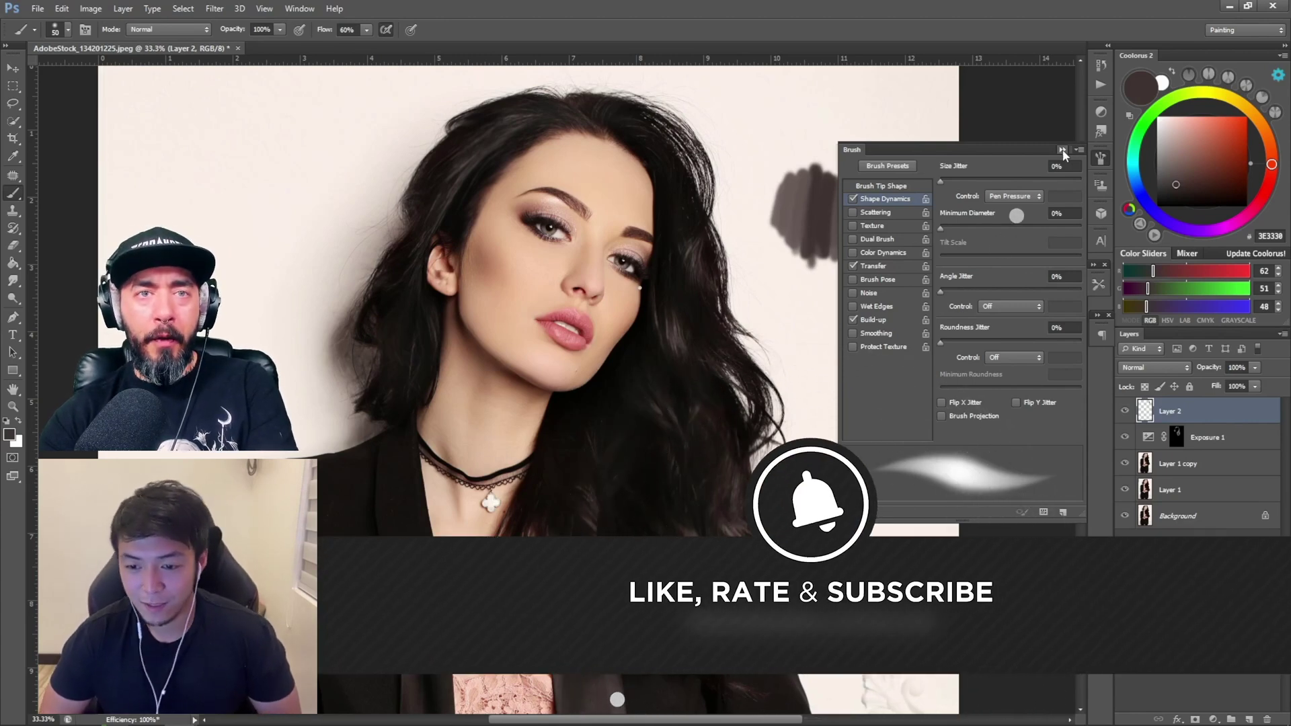
left_click(1062, 150)
Paint dark brown #3E3330 strands through the long waves from the cheek down over the shoulder and chest with a 40 px brush.
scroll(686, 277, "up", 1)
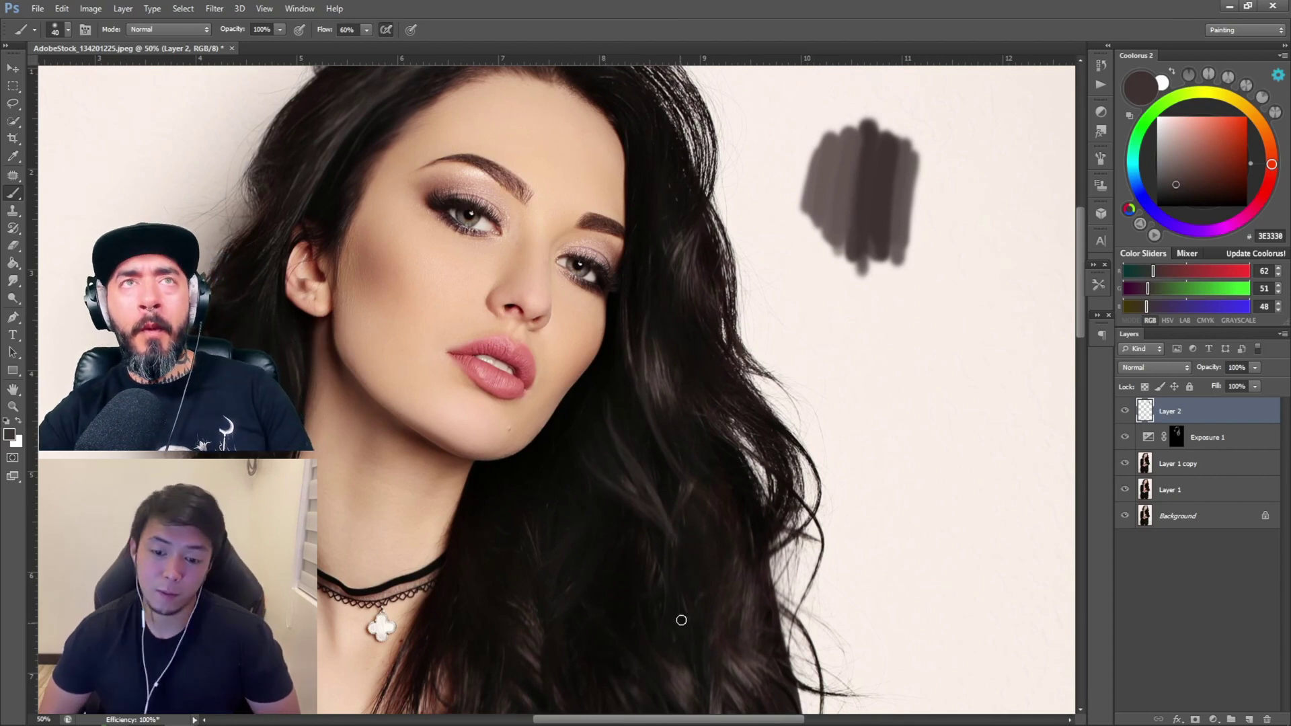
mouse_move(637, 621)
left_mouse_down()
mouse_move(649, 369)
mouse_move(611, 346)
left_mouse_up()
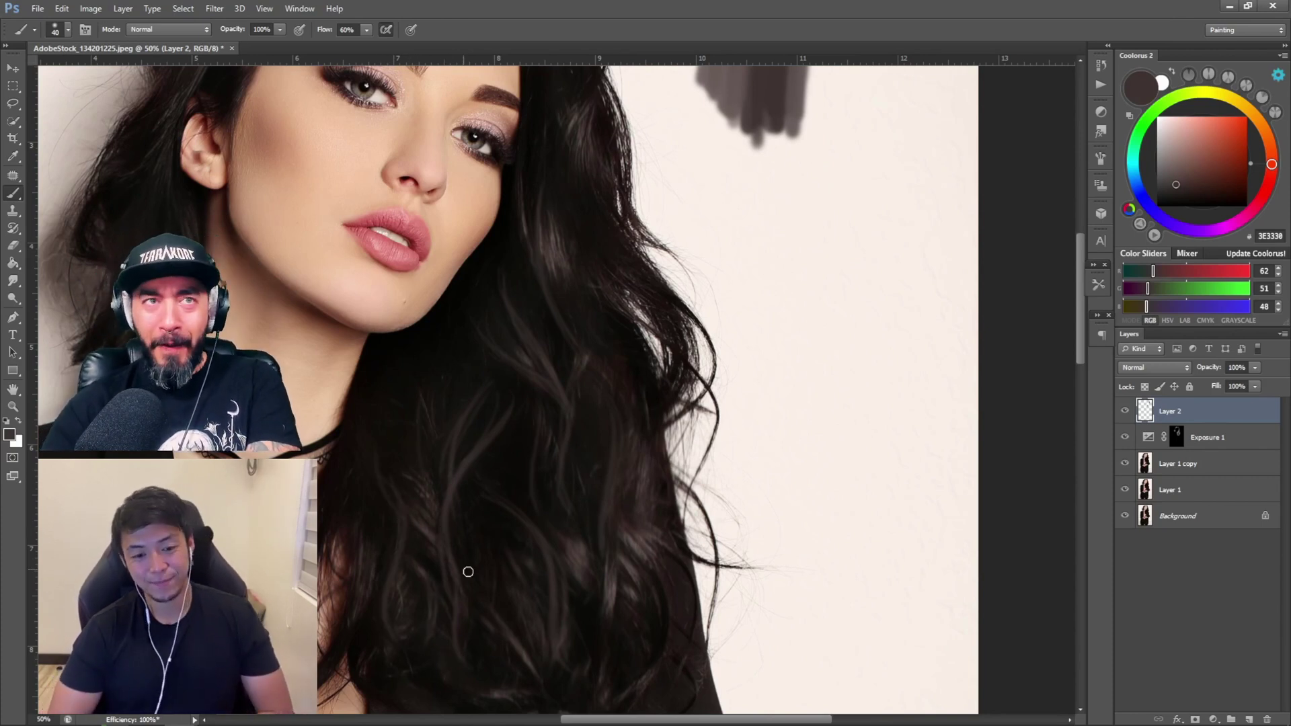
key("space")
left_click_drag(547, 587, 481, 341)
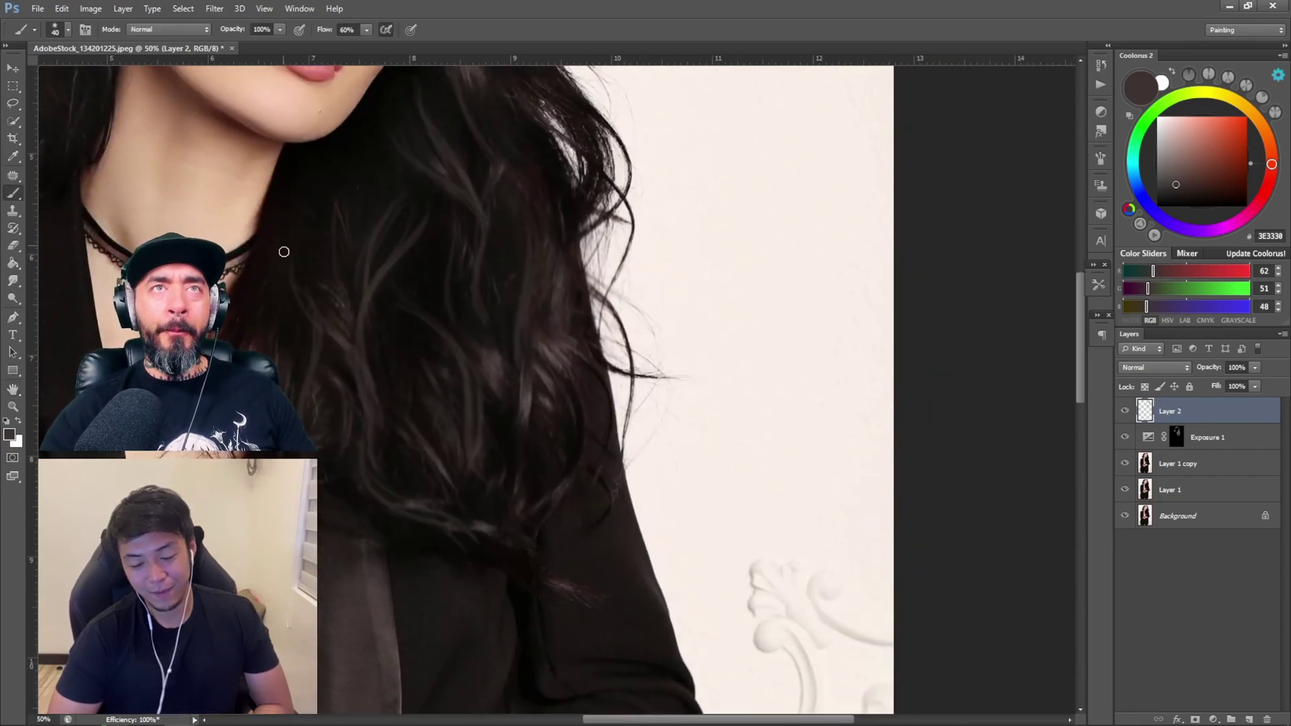
key("space")
left_click_drag(498, 391, 738, 590)
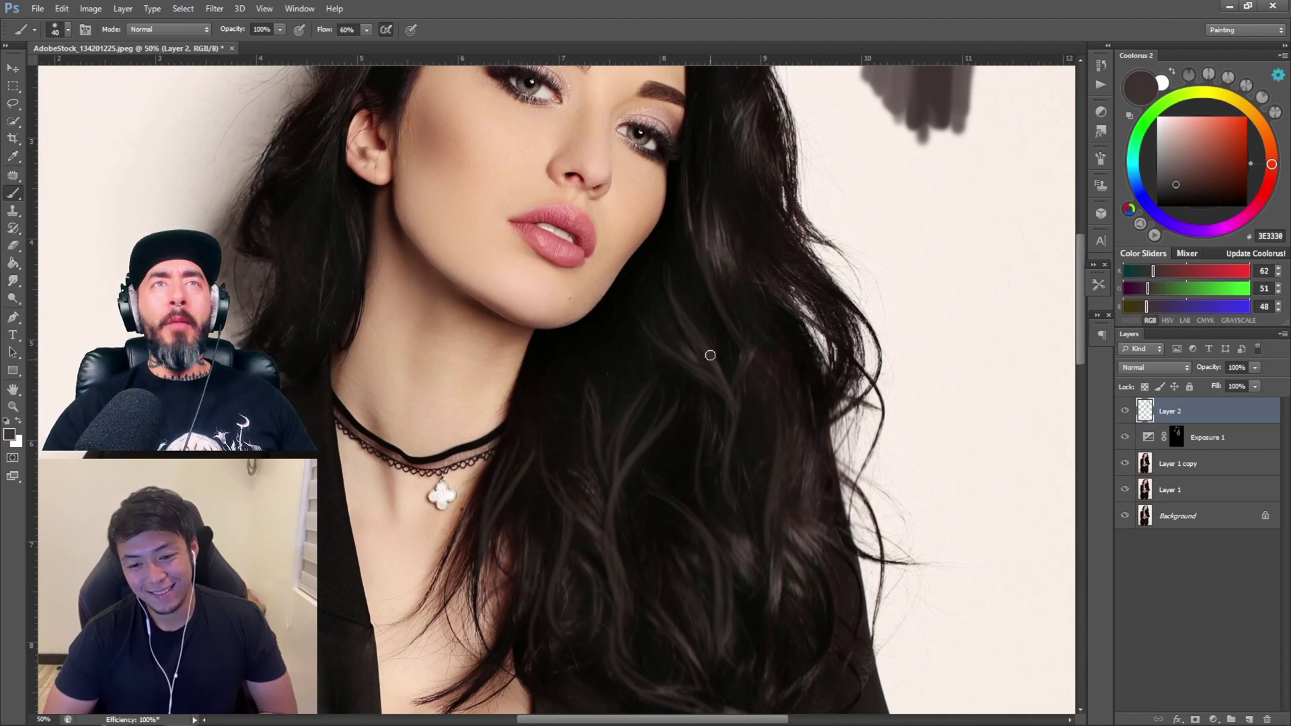
left_click_drag(778, 216, 591, 325)
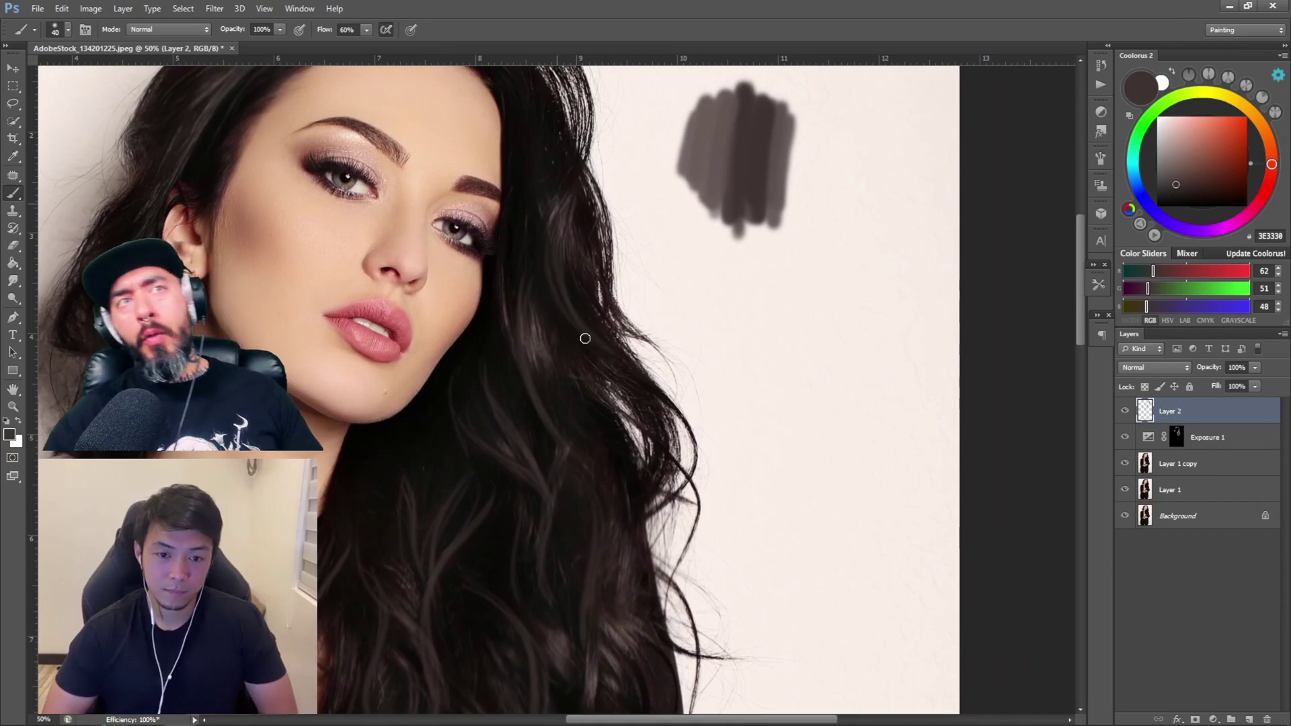
left_click_drag(589, 340, 589, 548)
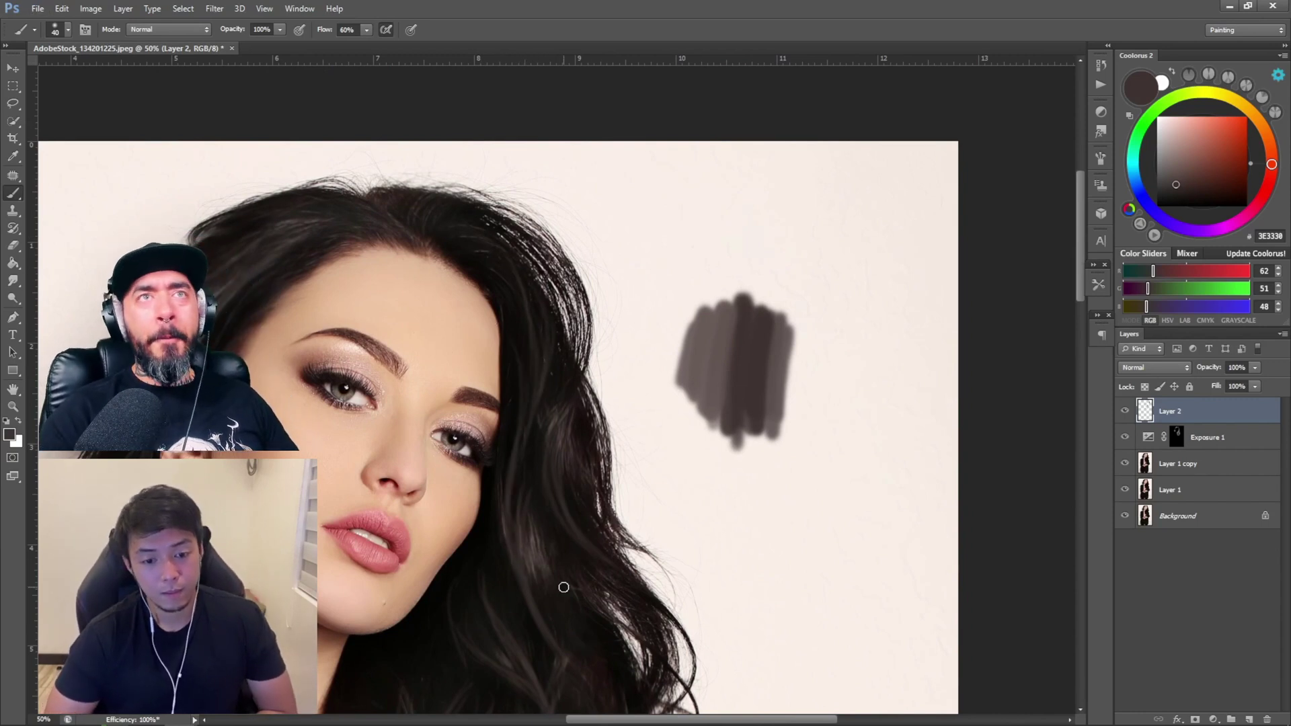
Paint dark brown strands over the shorter hair around the visible ear and up towards the crown with the 40 px brush.
left_click_drag(498, 508, 827, 547)
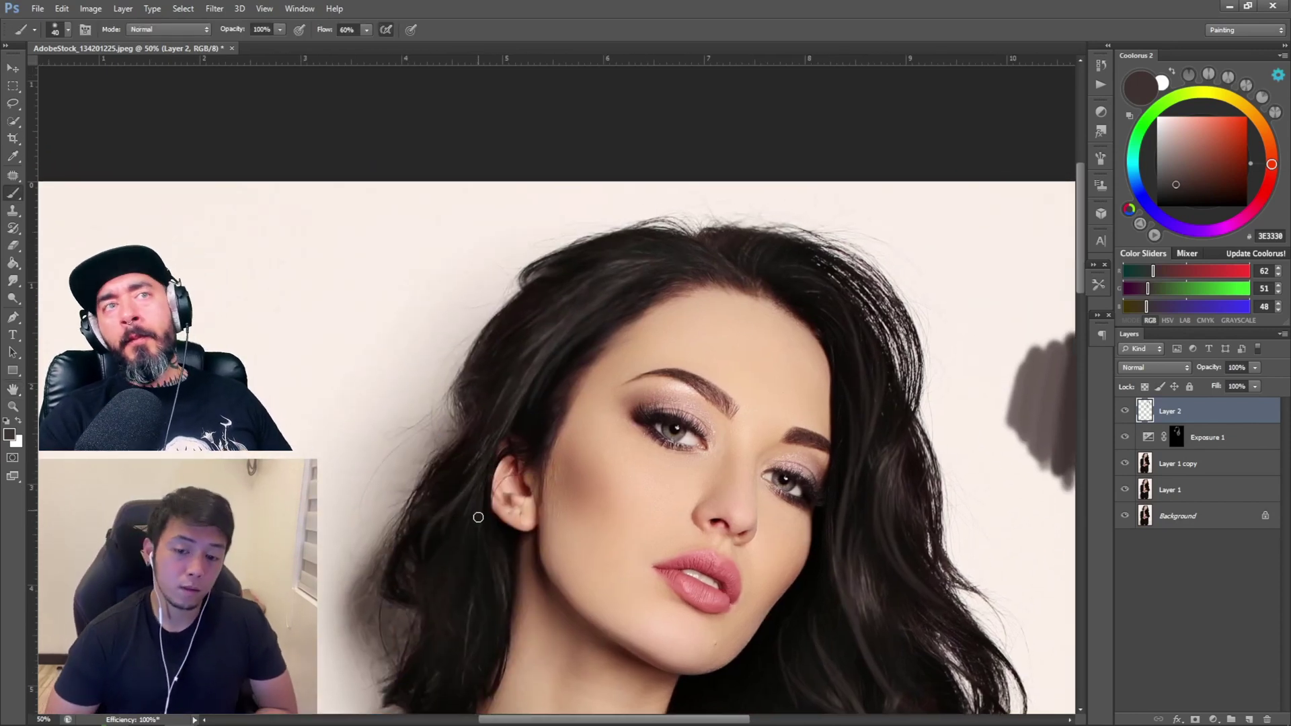
left_click_drag(485, 643, 562, 475)
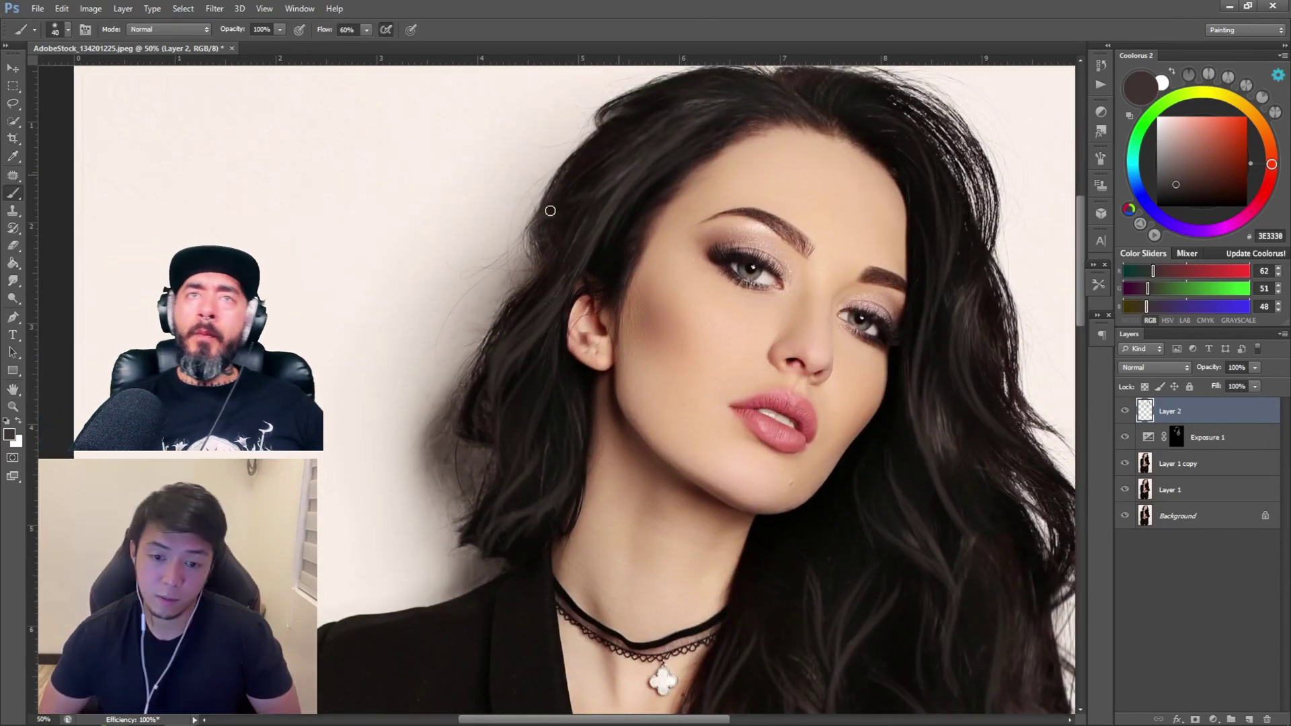
key("space")
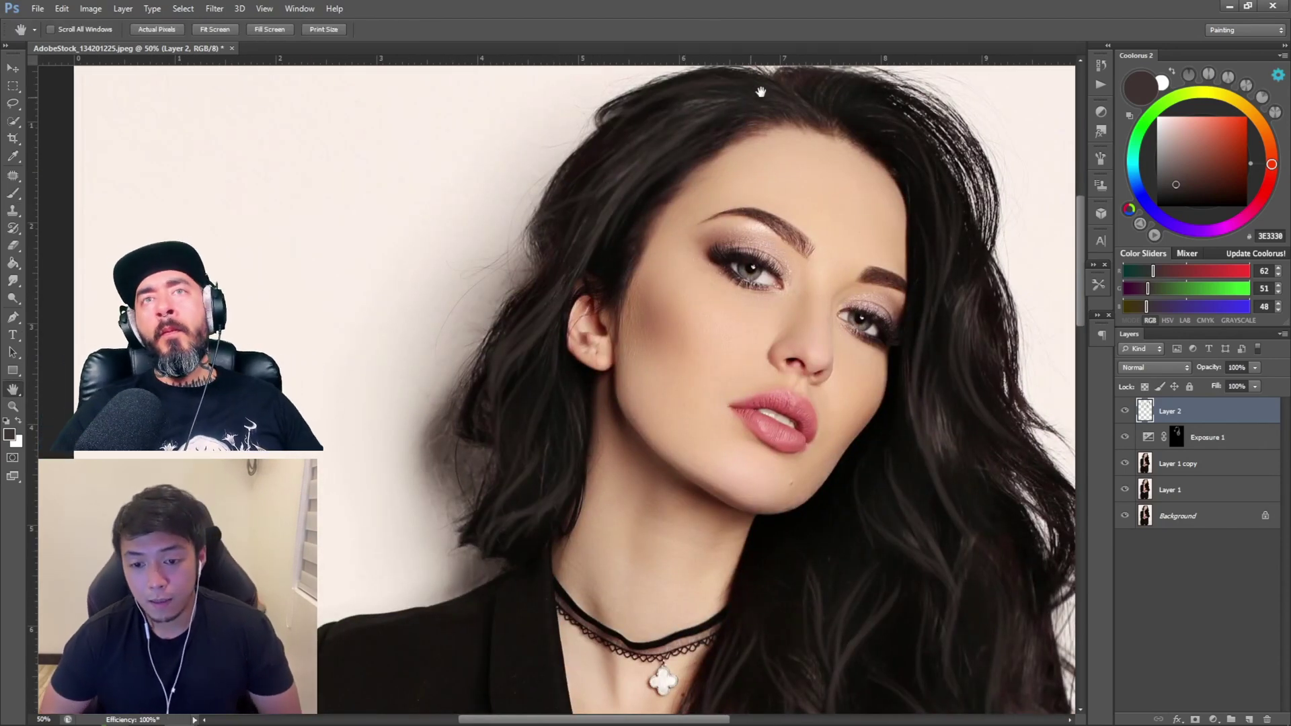
mouse_move(761, 92)
left_mouse_down()
mouse_move(672, 257)
mouse_move(651, 241)
left_mouse_up()
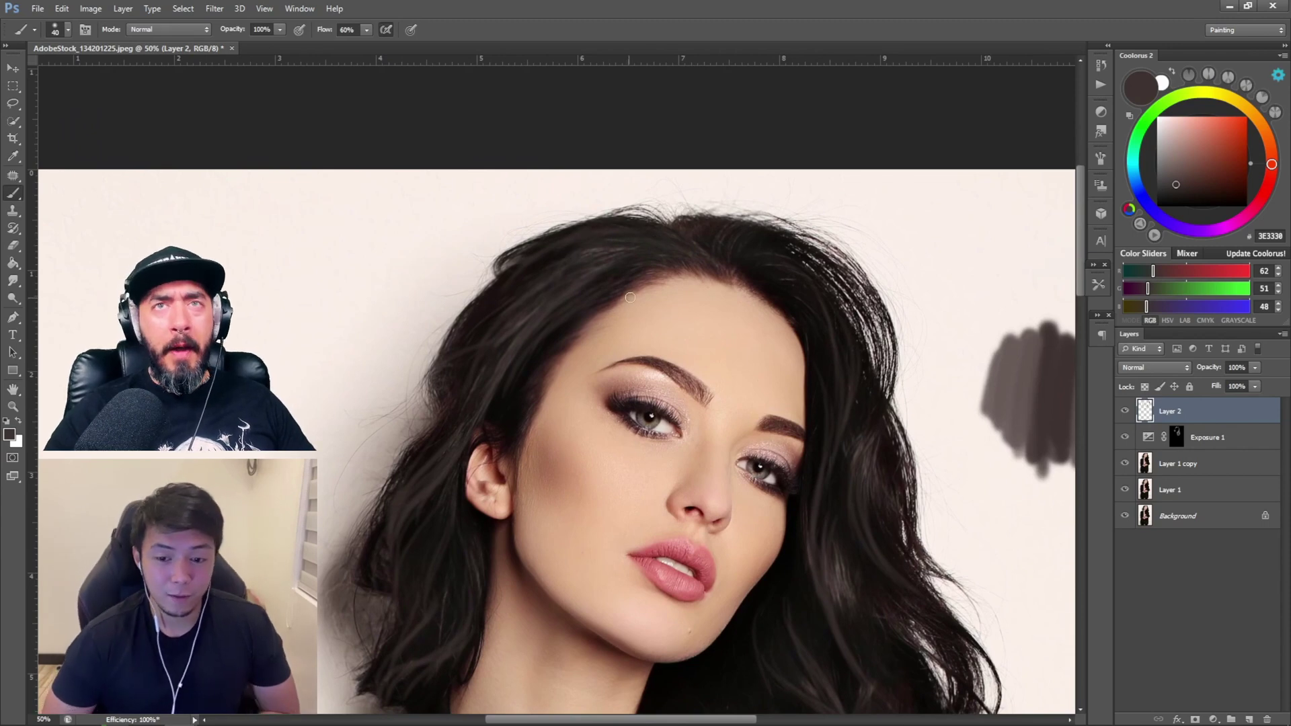
Add more dark brown strands to the long waves over the chest and beside the face with a 30 to 45 px brush.
key("z")
left_click(700, 228, "alt")
left_click(701, 228, "alt")
left_click(700, 228, "alt")
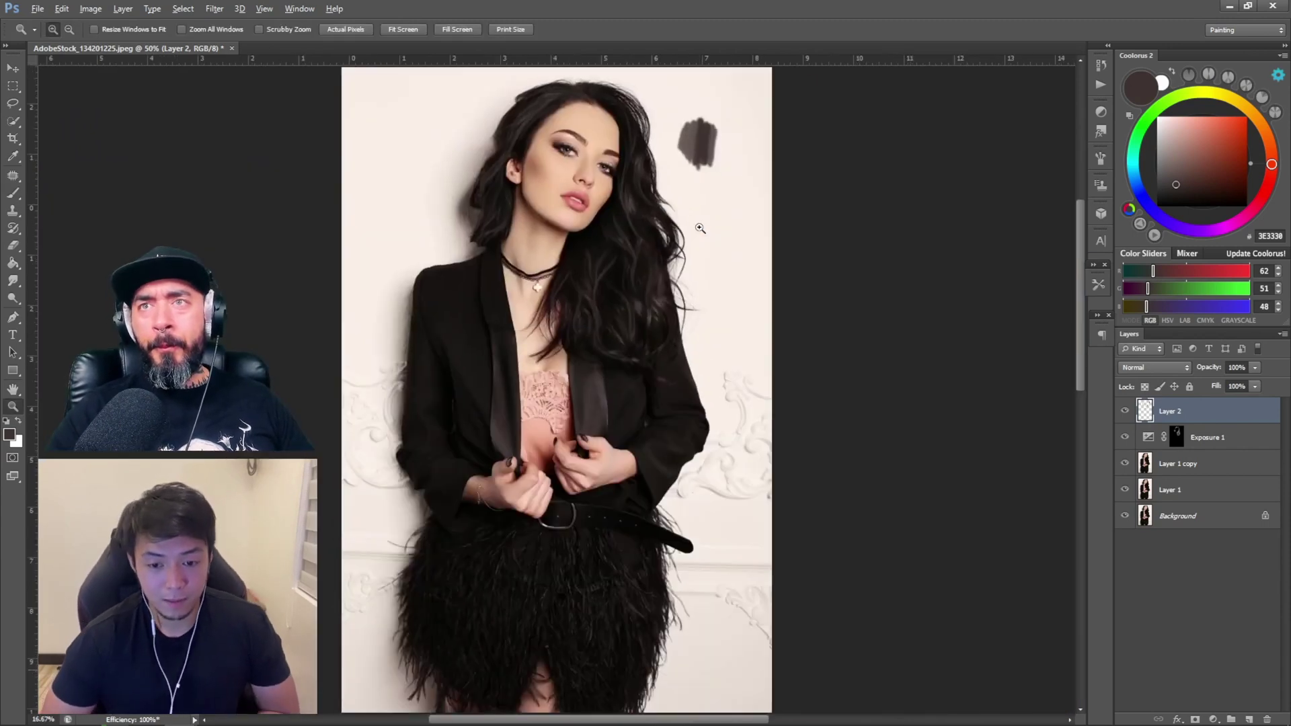
left_click(622, 182)
key("b")
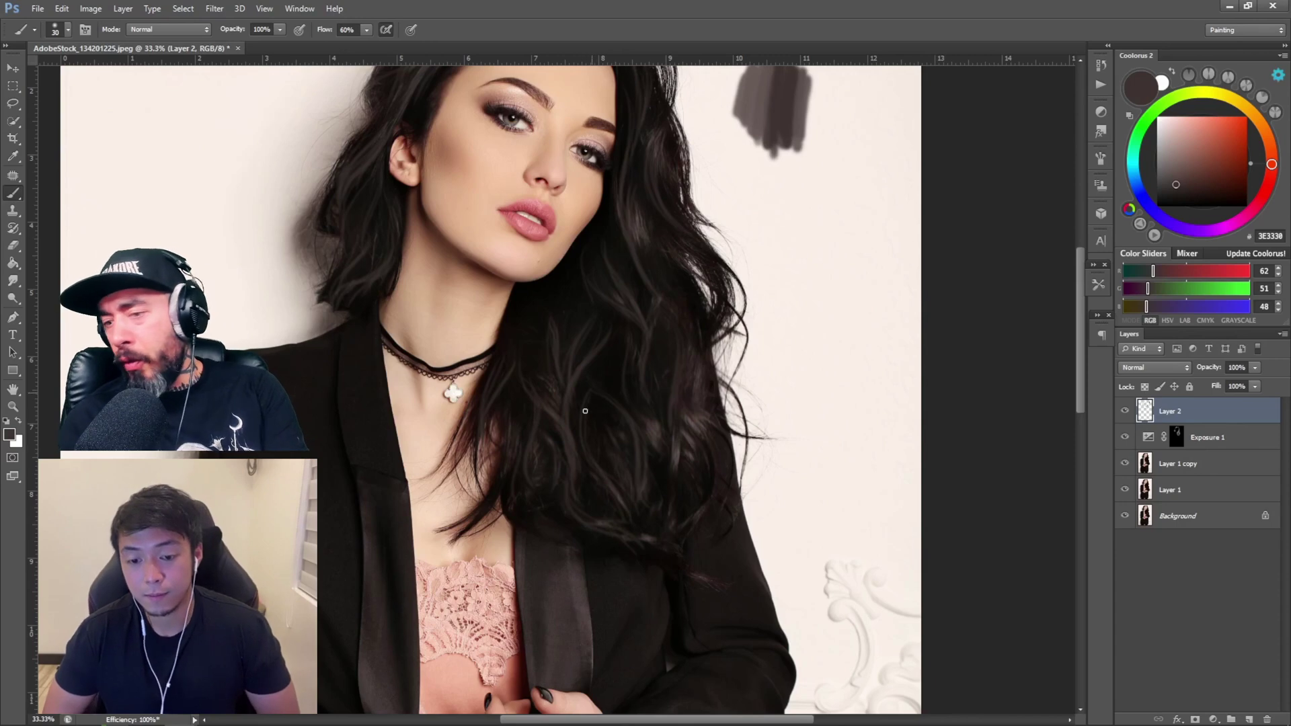
key("bracketright")
scroll(600, 458, "up", 1)
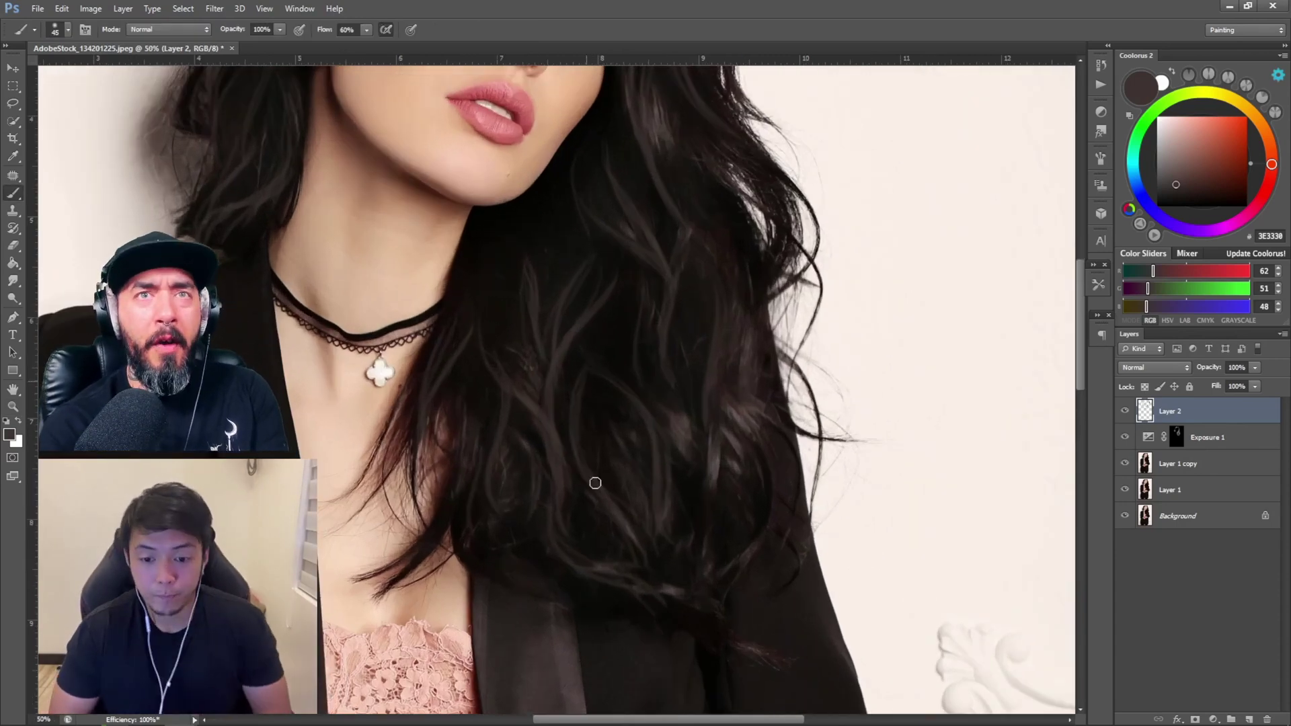
left_click_drag(738, 248, 657, 467)
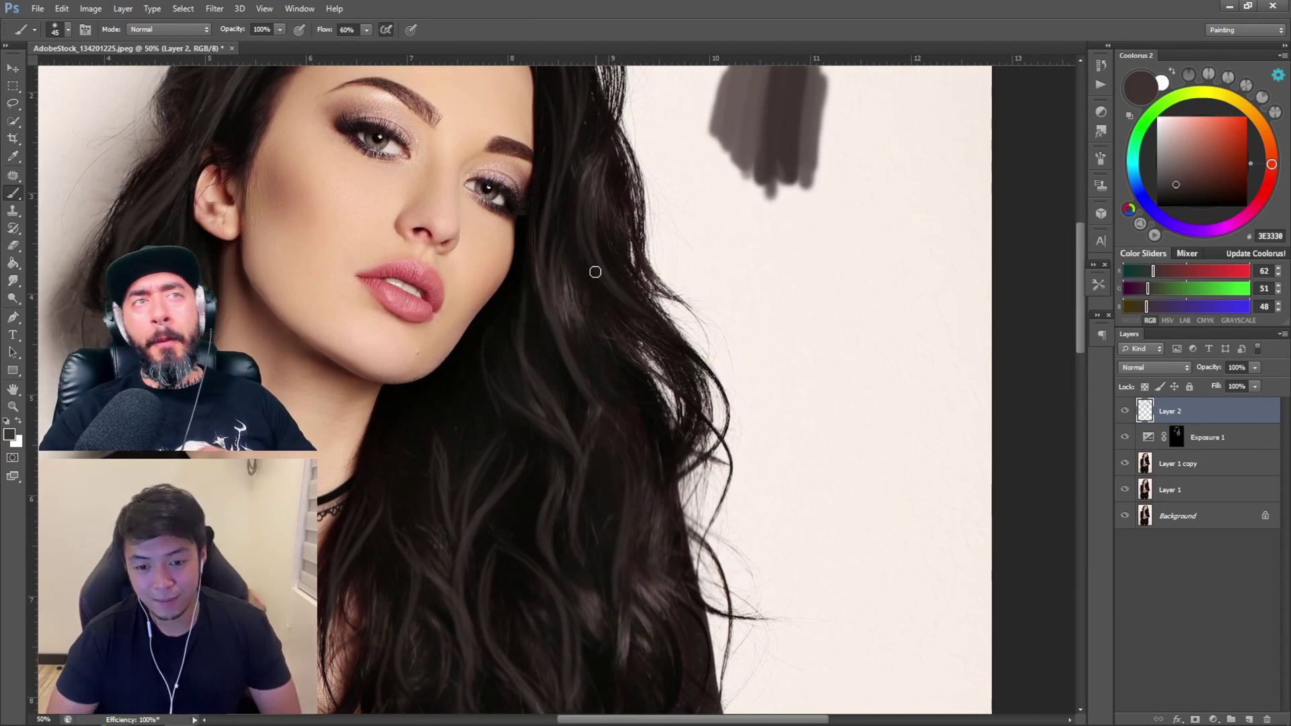
Compare the whole portrait with and without the strands painted on Layer 2.
key("z")
left_click(779, 378, "alt")
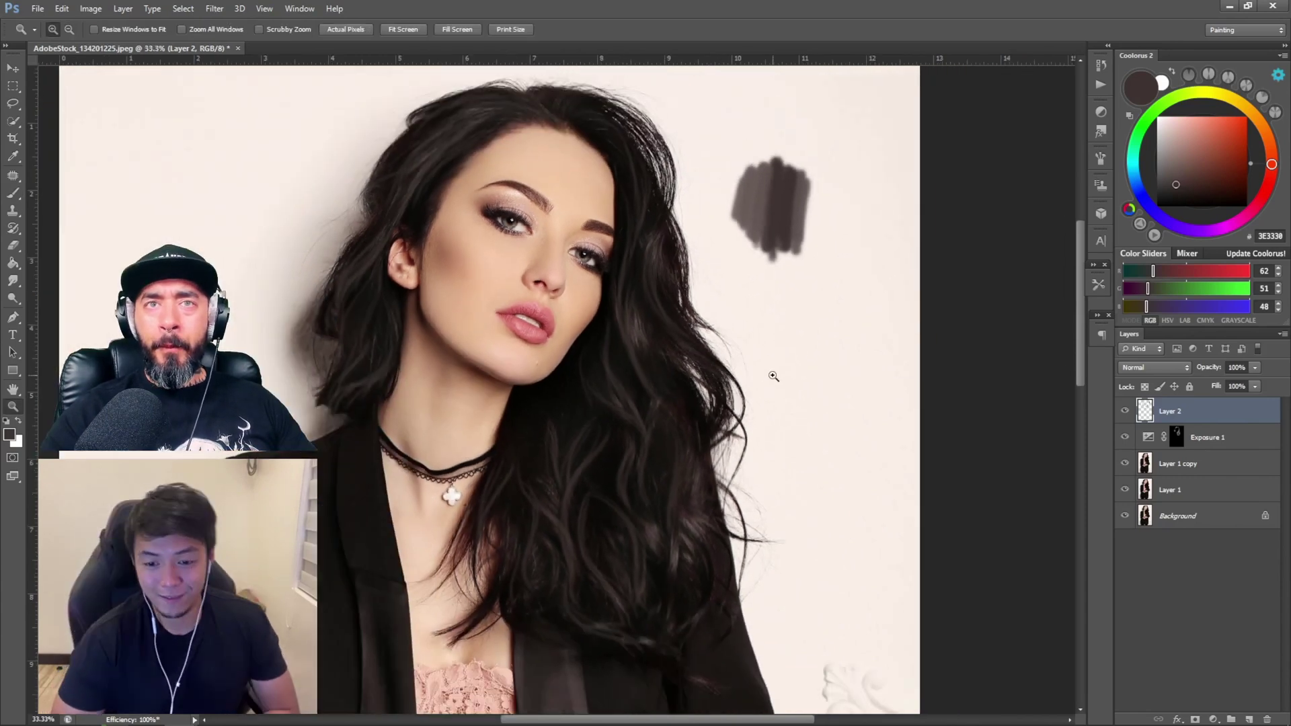
left_click(656, 116, "alt")
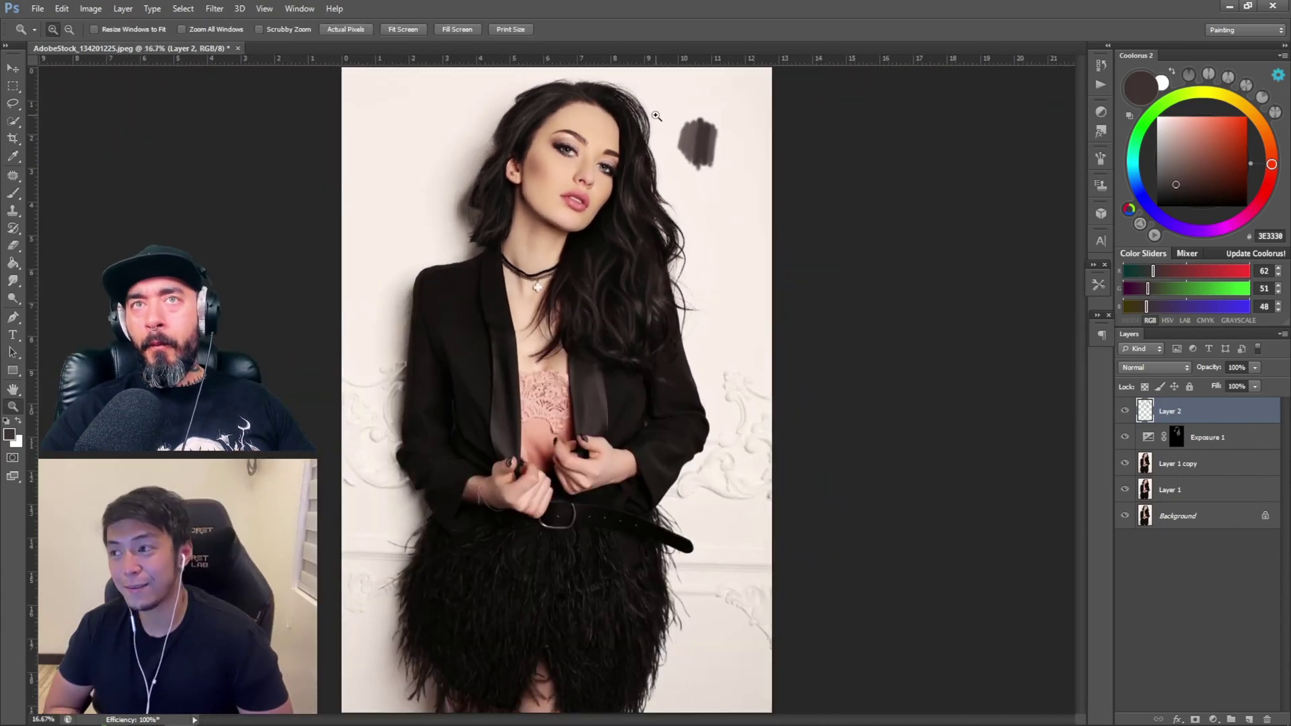
left_click(656, 116)
left_click(1126, 411)
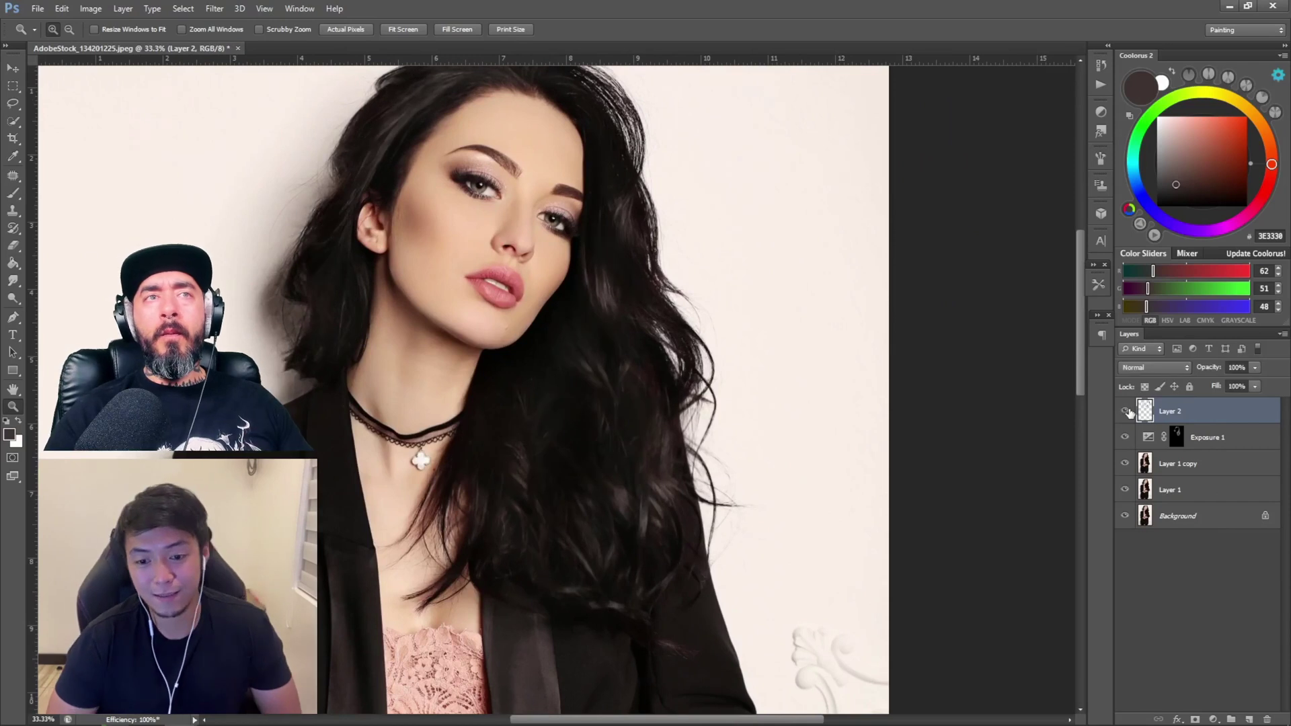
left_click(1125, 411)
left_click(1125, 411)
left_click(1125, 411)
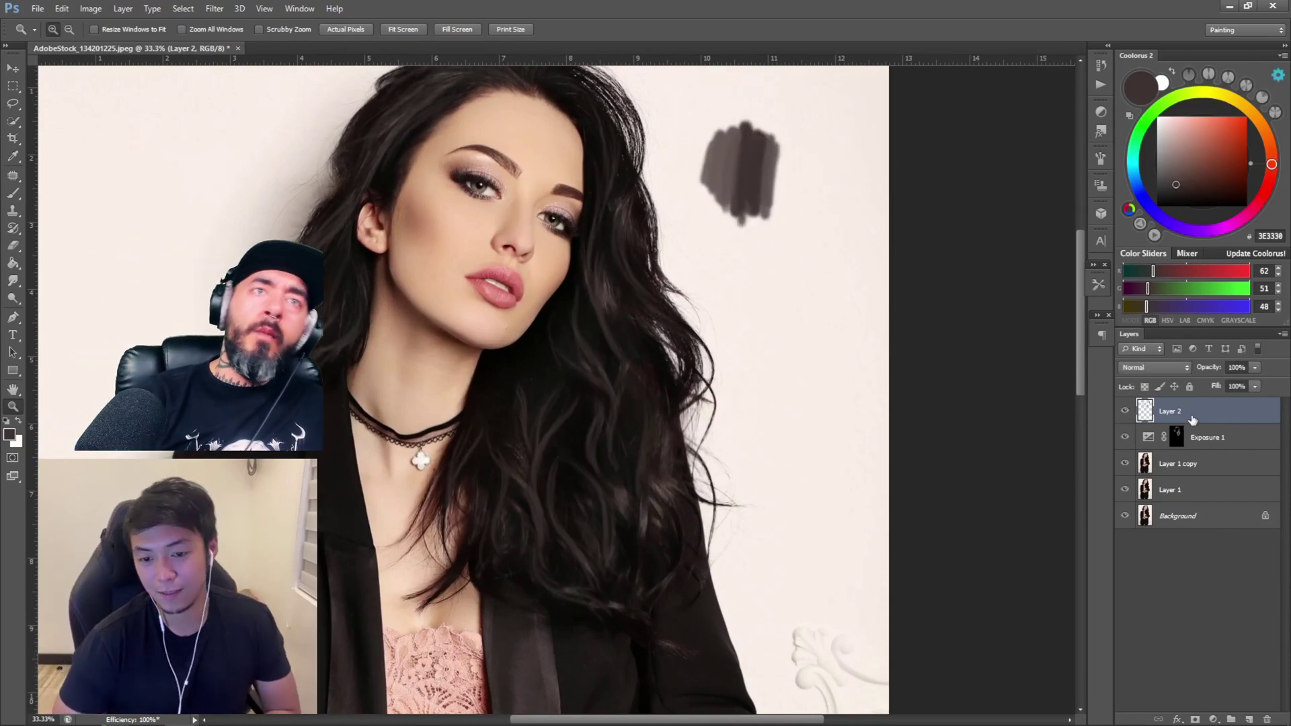
Rename Layer 2 as "mid value" and create a new layer above it named "higlights".
double_click(1171, 411)
type("mid")
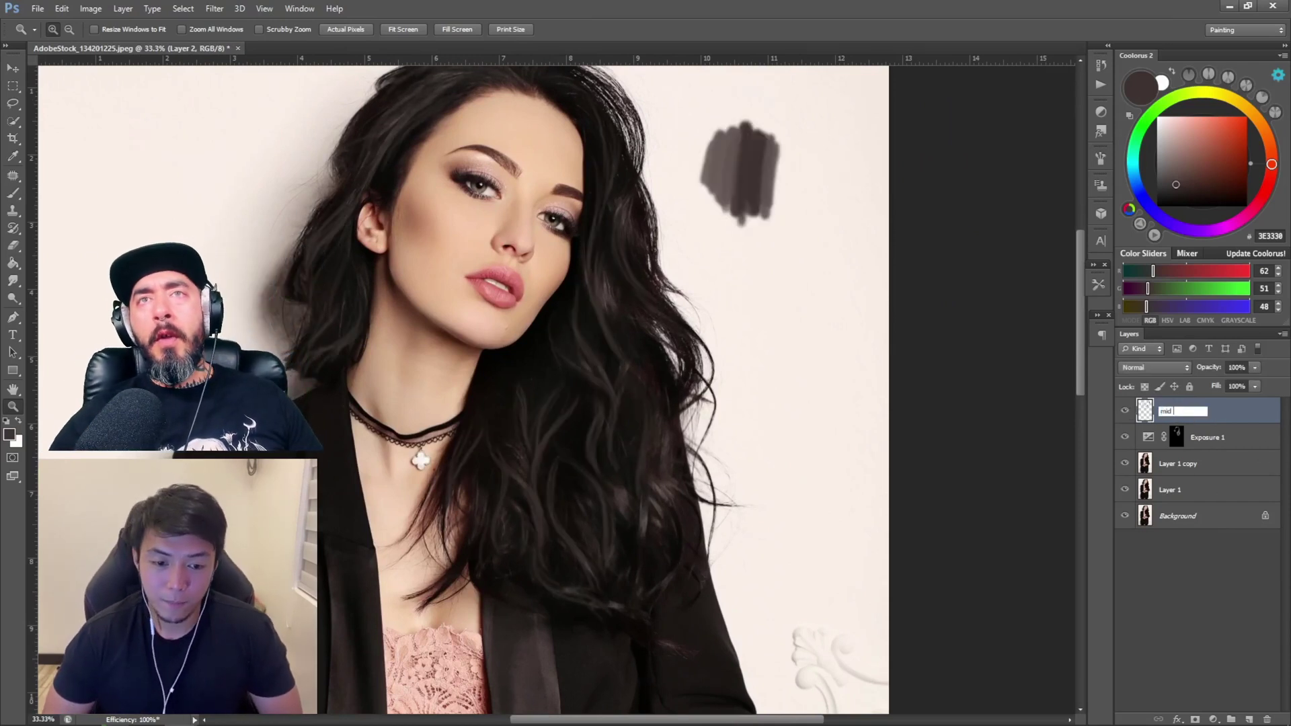
type(" value")
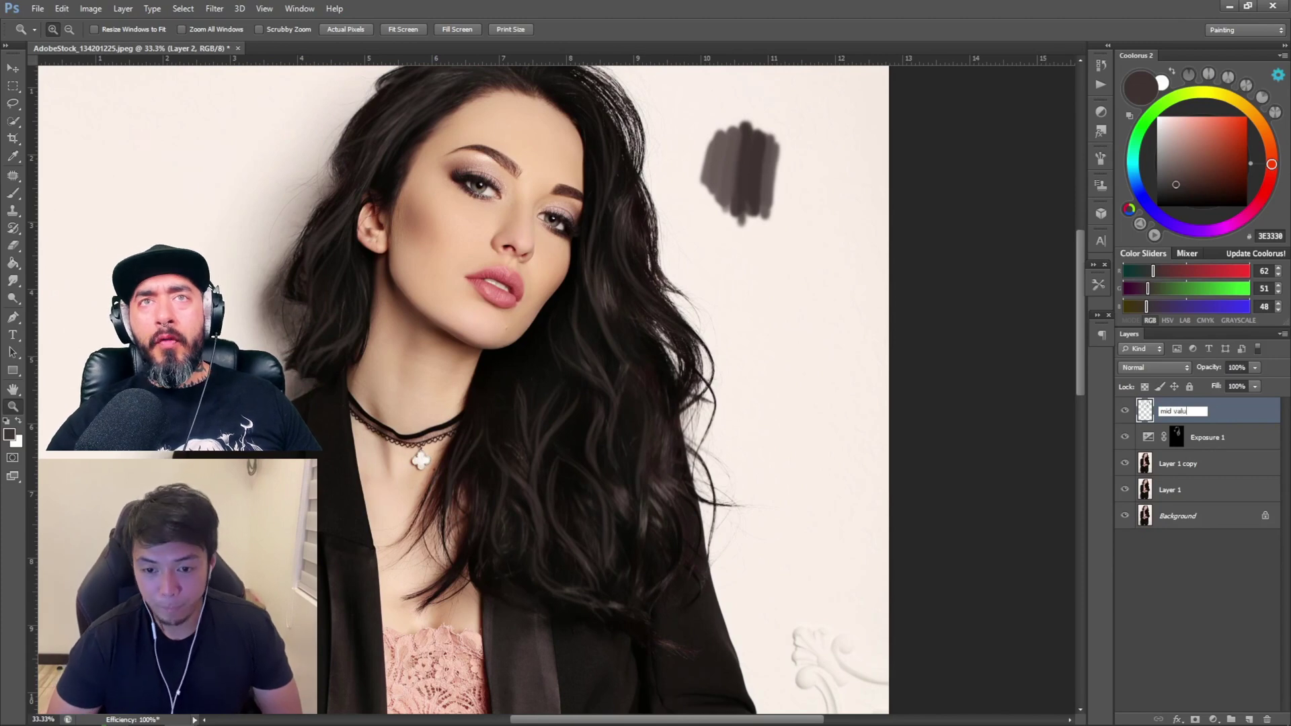
key("Return")
left_click(1251, 718)
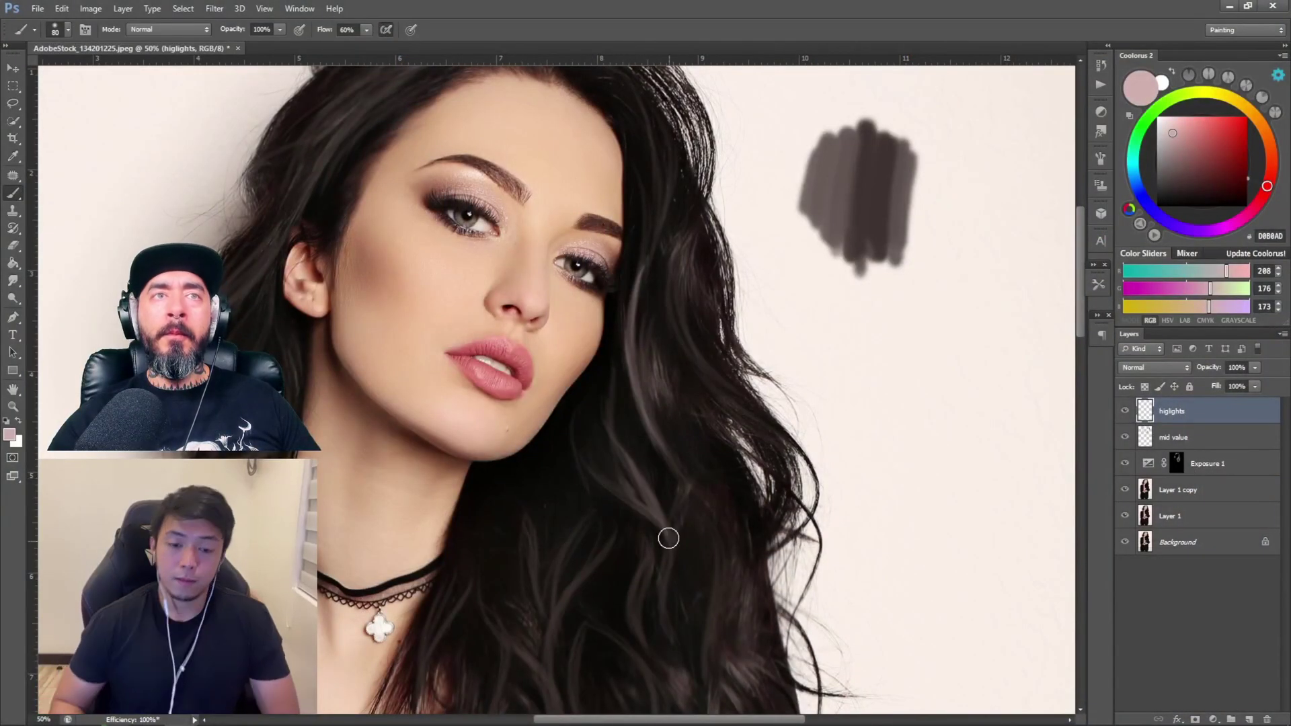
Paint light highlight strands along the long curls over the chest with the 80 px brush on the higlights layer.
key("space")
left_click_drag(693, 417, 672, 266)
key("]")
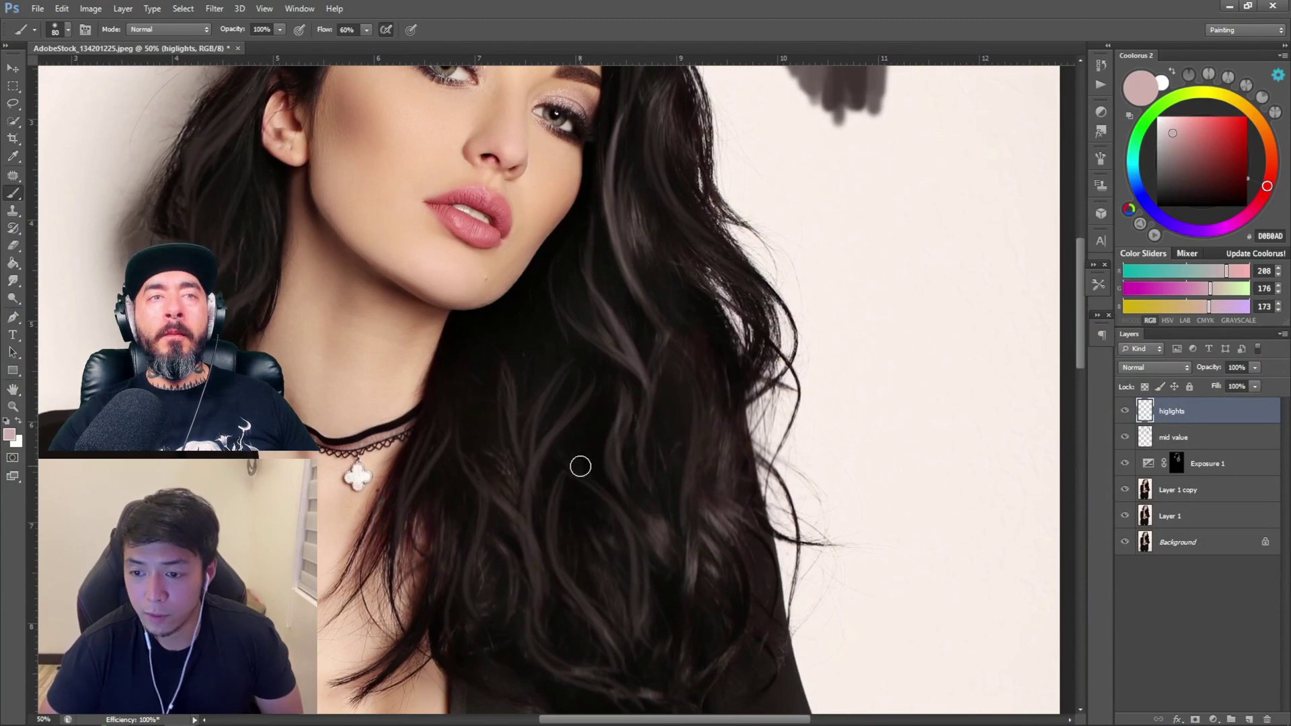
left_click_drag(689, 528, 665, 387)
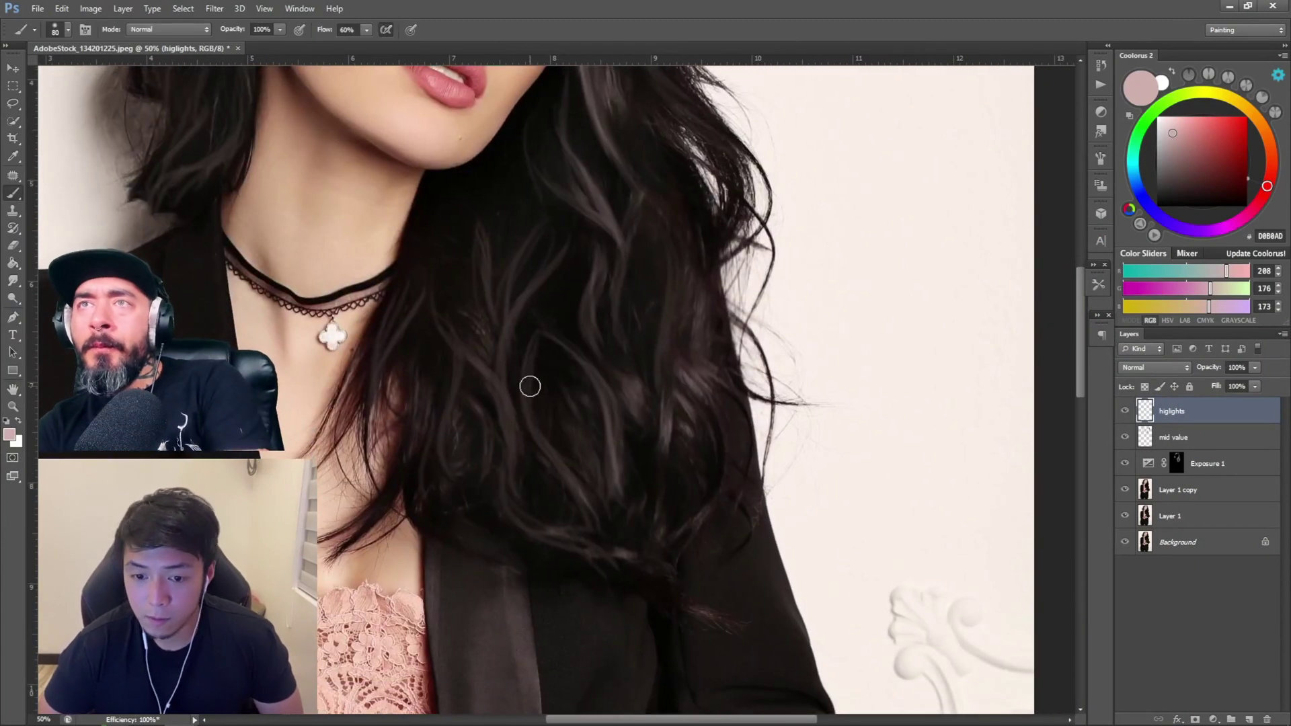
left_click_drag(529, 396, 591, 553)
left_click_drag(531, 421, 614, 556)
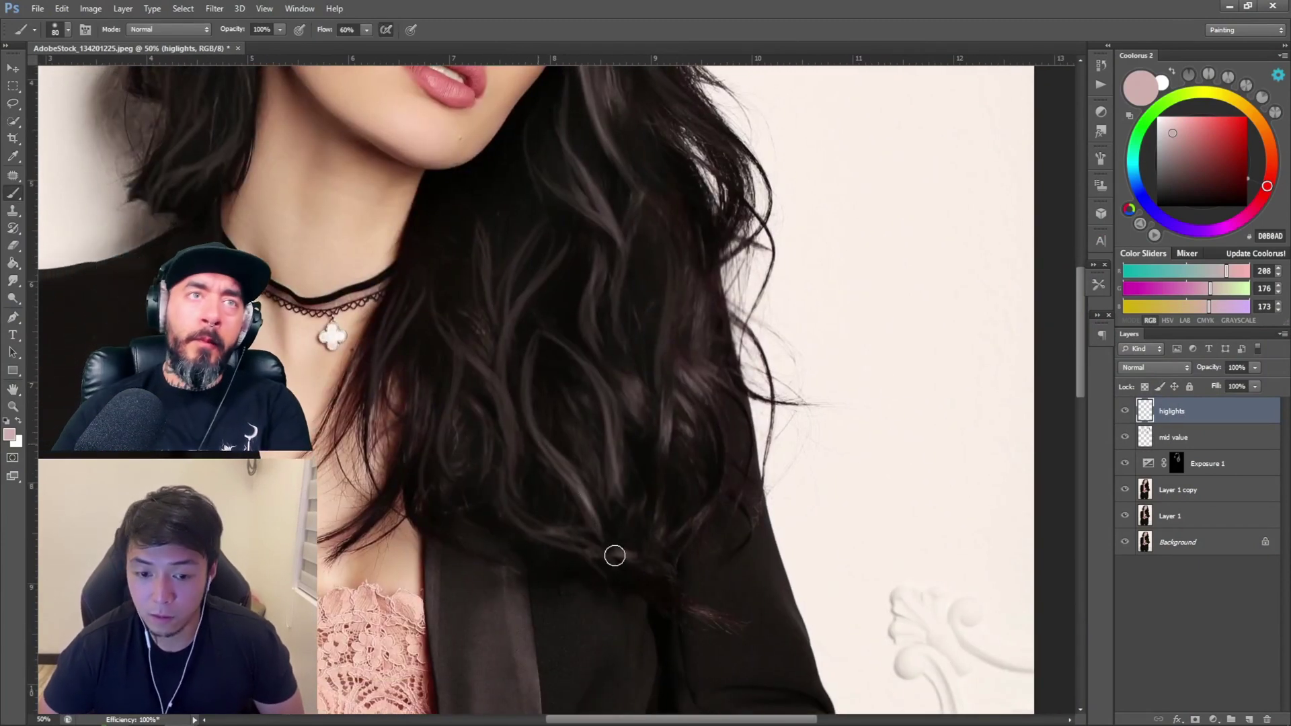
mouse_move(485, 375)
left_mouse_down()
mouse_move(530, 528)
mouse_move(502, 405)
mouse_move(474, 373)
mouse_move(510, 533)
left_mouse_up()
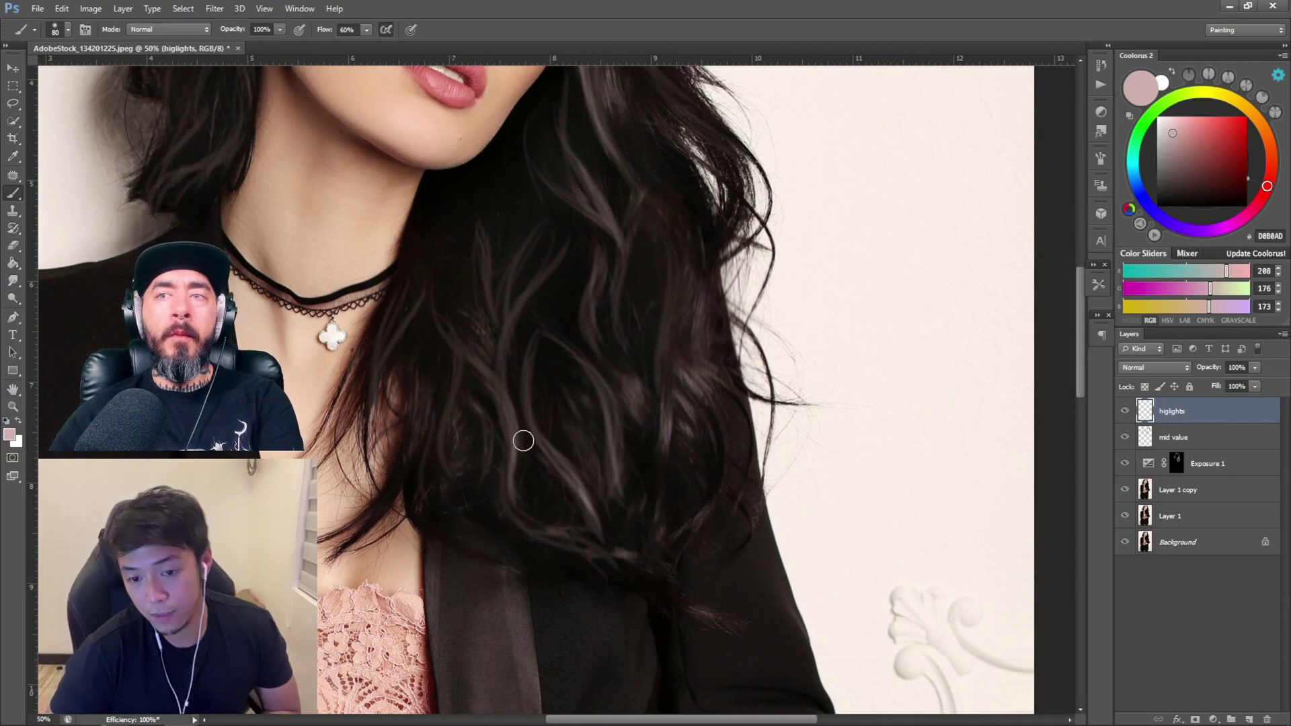
mouse_move(512, 489)
left_mouse_down()
mouse_move(591, 548)
mouse_move(626, 555)
left_mouse_up()
left_click_drag(462, 398, 455, 503)
left_click_drag(578, 365, 623, 464)
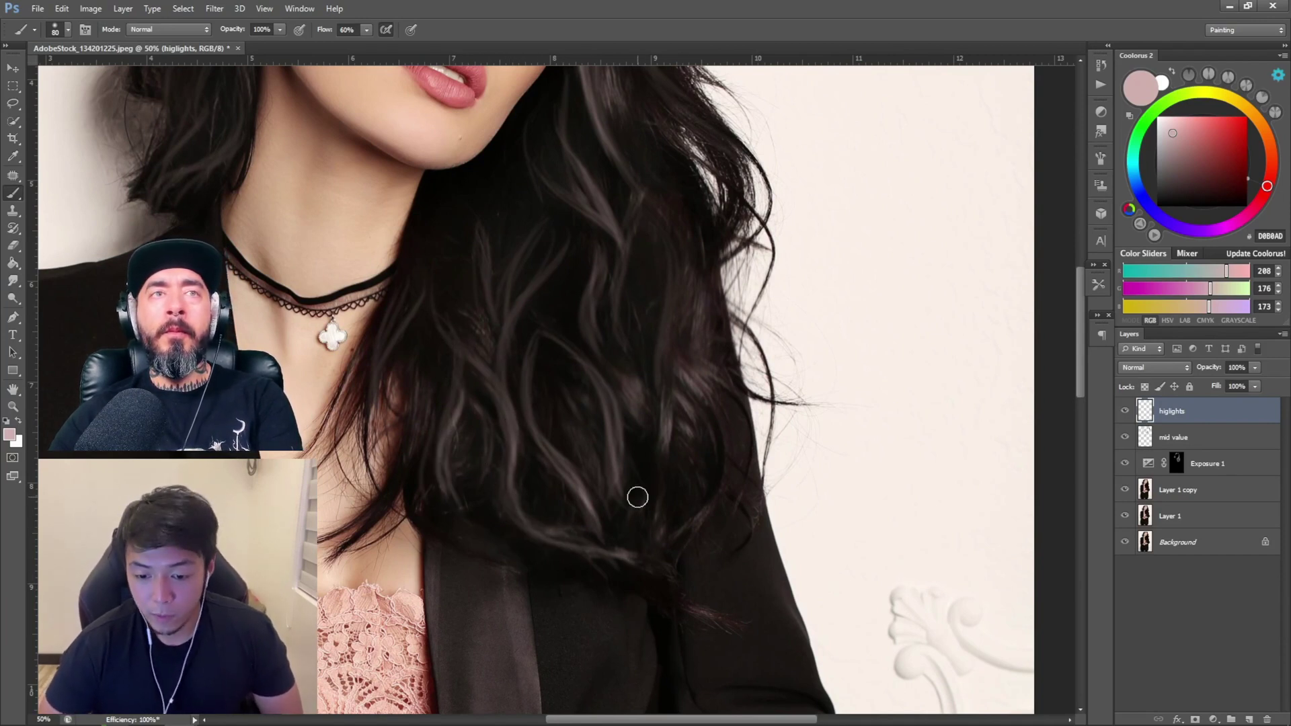
Add highlight strands to the outer curls hanging over the blazer and the central wave below the chin.
left_click_drag(670, 351, 671, 496)
mouse_move(589, 347)
left_mouse_down()
mouse_move(692, 450)
mouse_move(639, 398)
left_mouse_up()
left_click_drag(697, 304, 719, 416)
left_click_drag(524, 423, 529, 537)
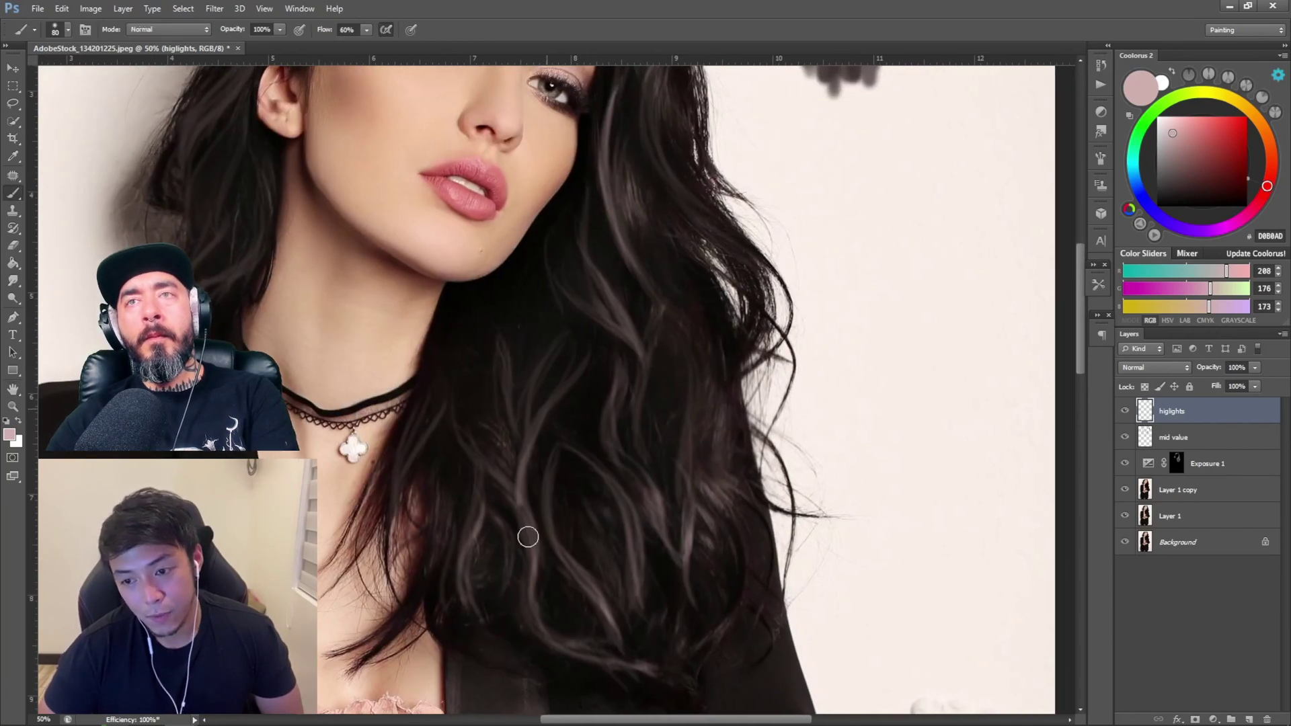
Paint highlights on the inner locks bordering the bare chest below the necklace, reducing the brush to 60 px.
left_click_drag(481, 488, 480, 615)
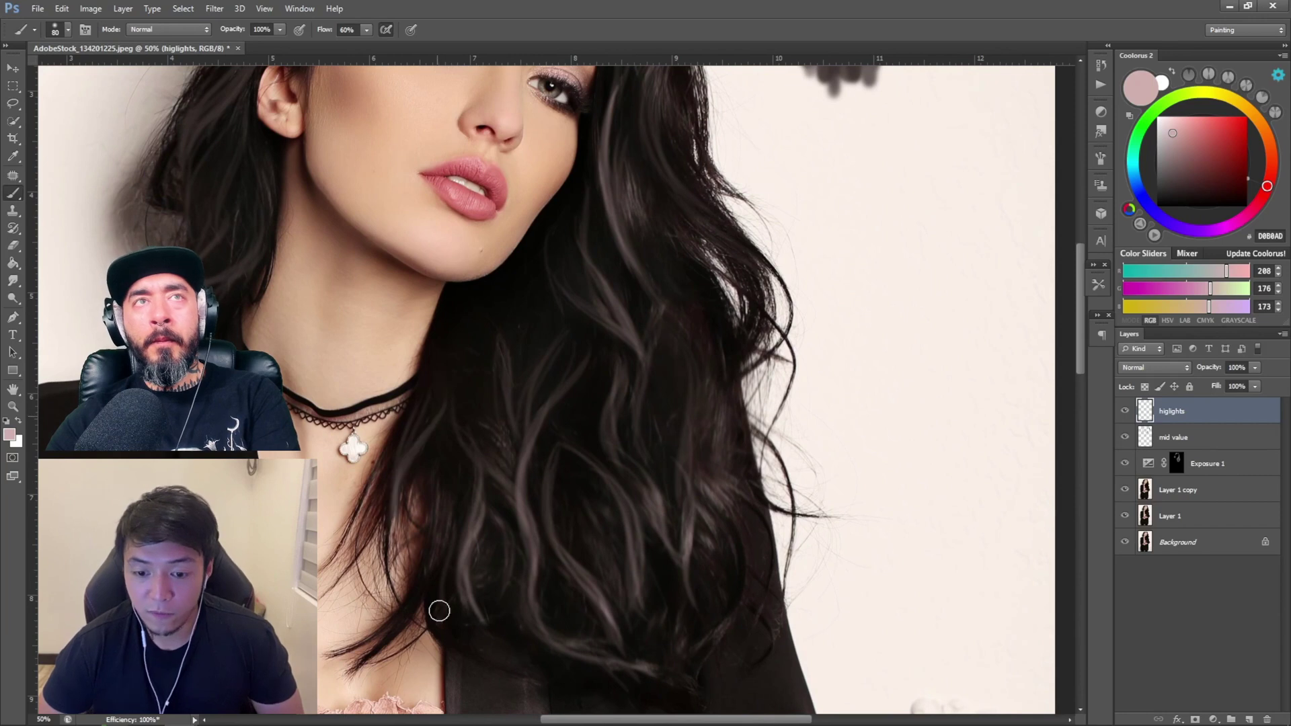
key("e")
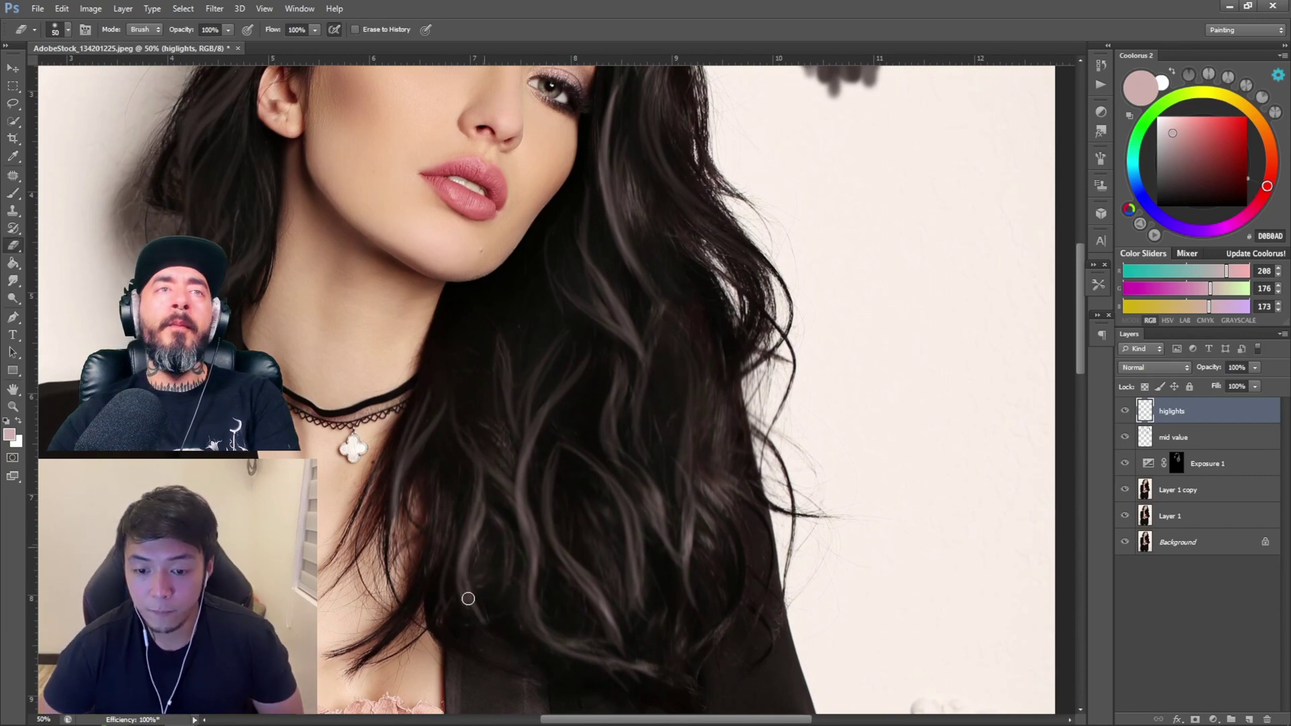
key("b")
key("]")
left_click_drag(456, 557, 445, 627)
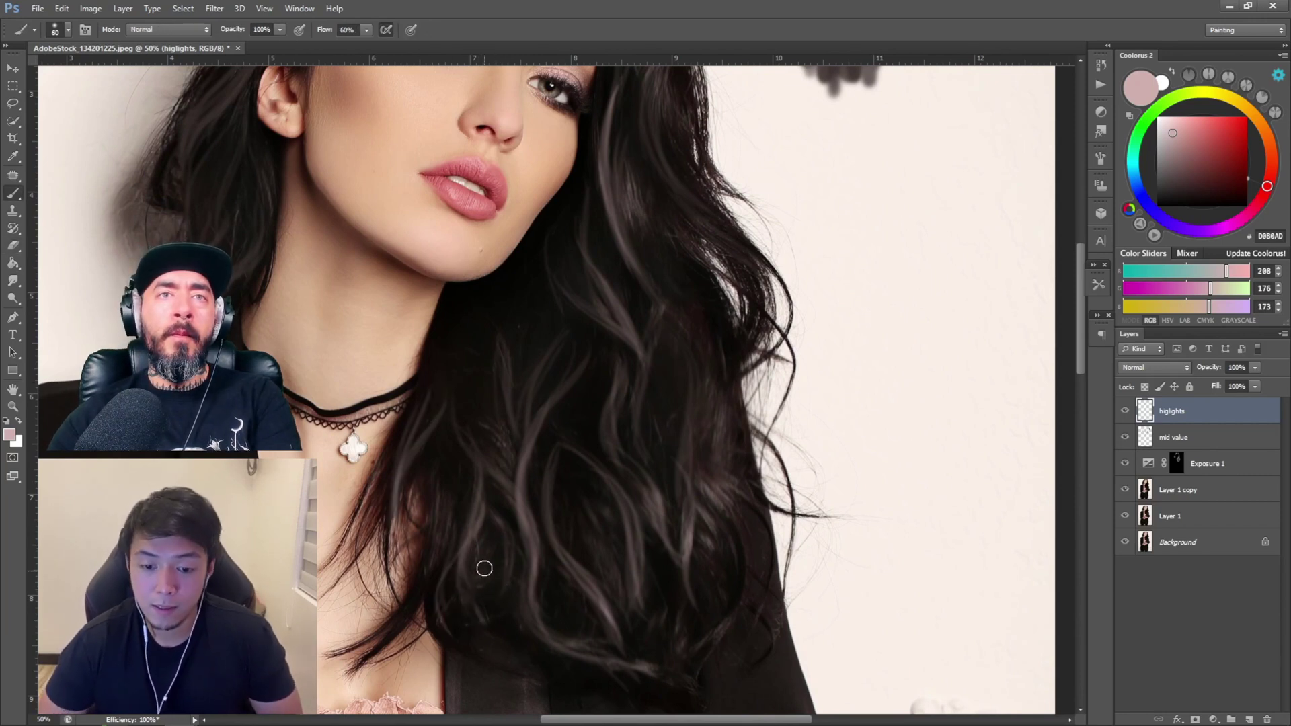
left_click_drag(454, 561, 412, 624)
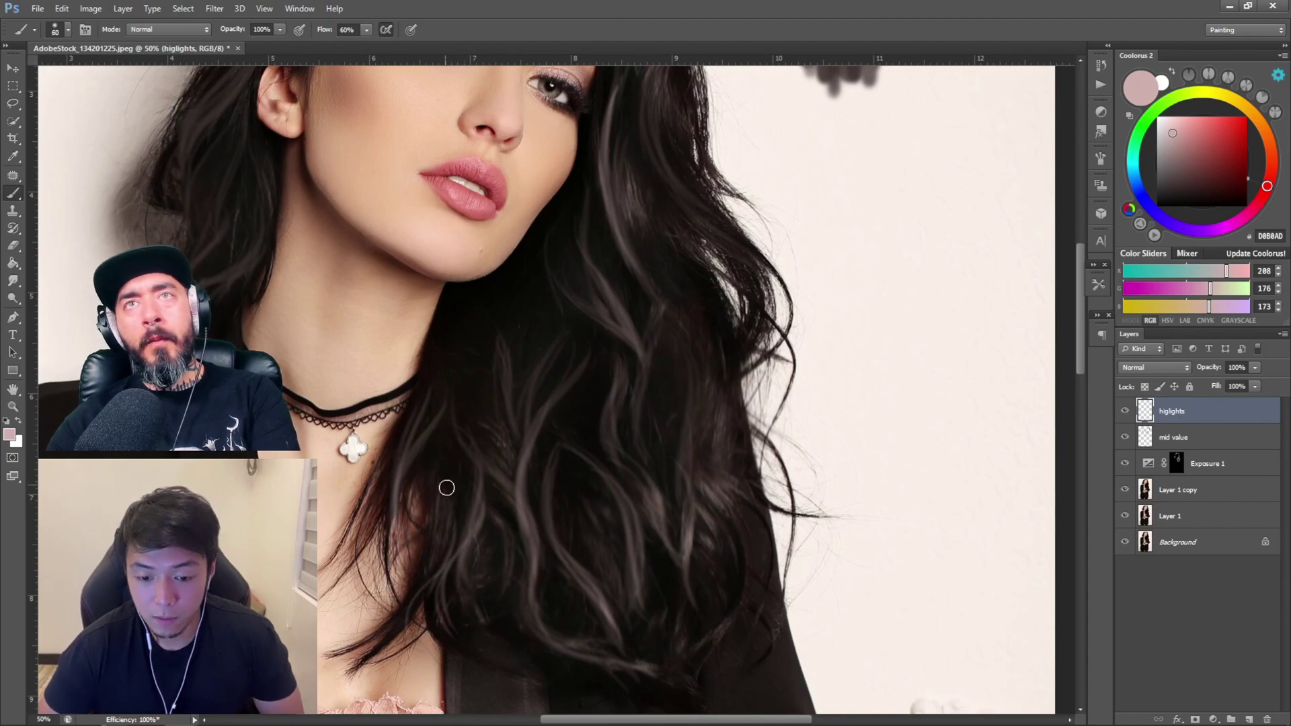
Paint highlight strands on the waves beside the cheek and below the chin with the 60 px brush, redoing unsatisfactory strokes.
scroll(526, 513, "up", 3)
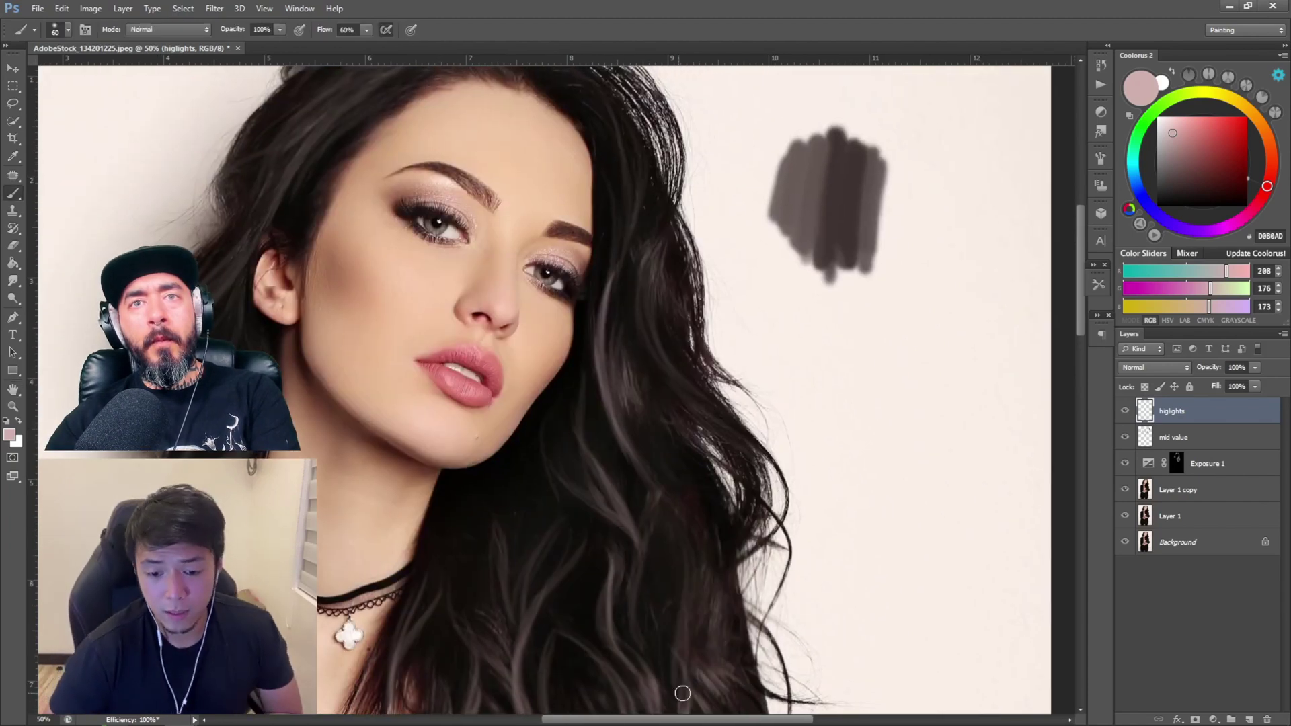
key("ctrl+z")
left_click_drag(617, 551, 646, 674)
key("ctrl+z")
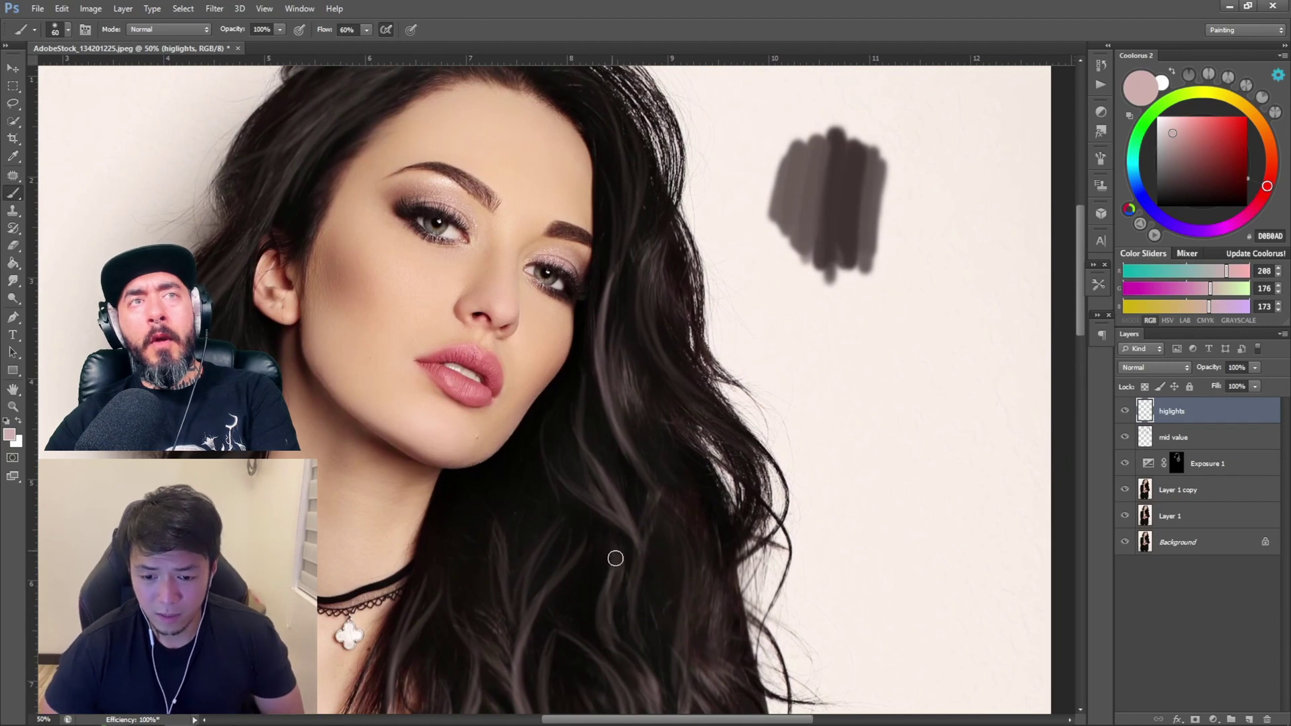
mouse_move(614, 559)
left_mouse_down()
mouse_move(678, 695)
mouse_move(638, 664)
left_mouse_up()
key("ctrl+z")
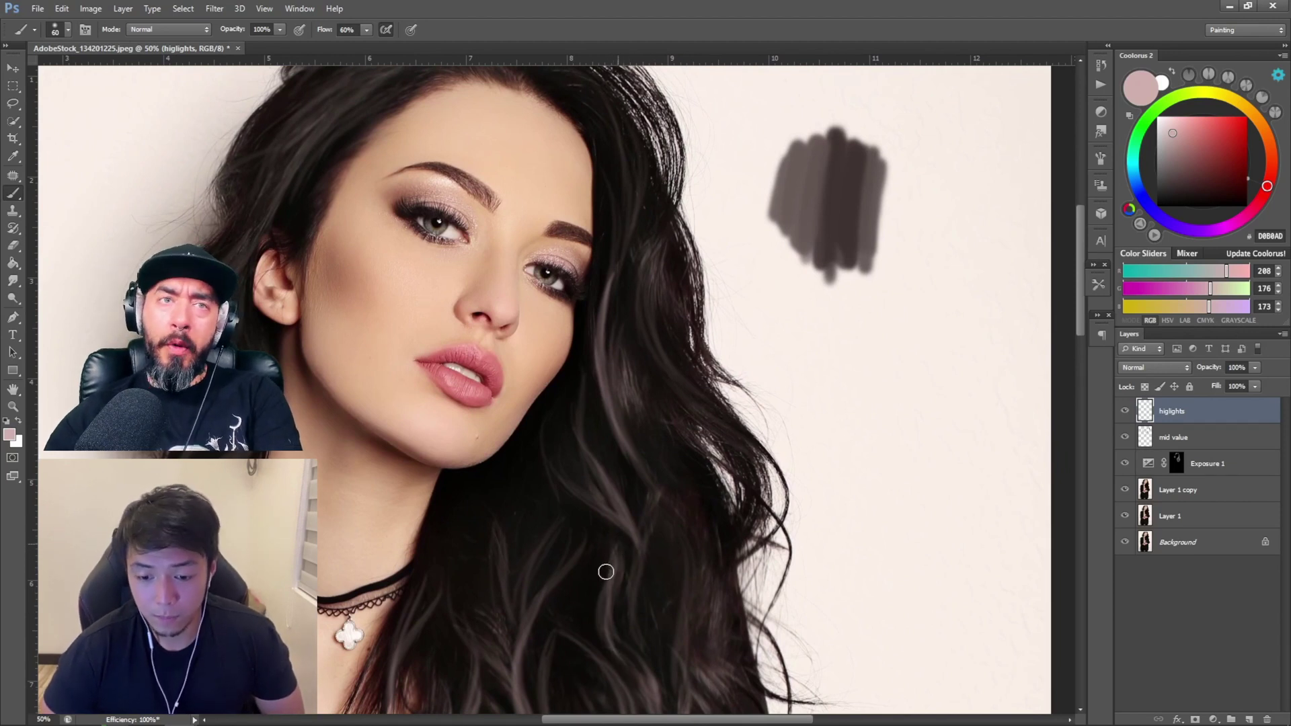
mouse_move(606, 571)
left_mouse_down()
mouse_move(616, 644)
mouse_move(643, 635)
left_mouse_up()
left_click_drag(640, 556, 647, 652)
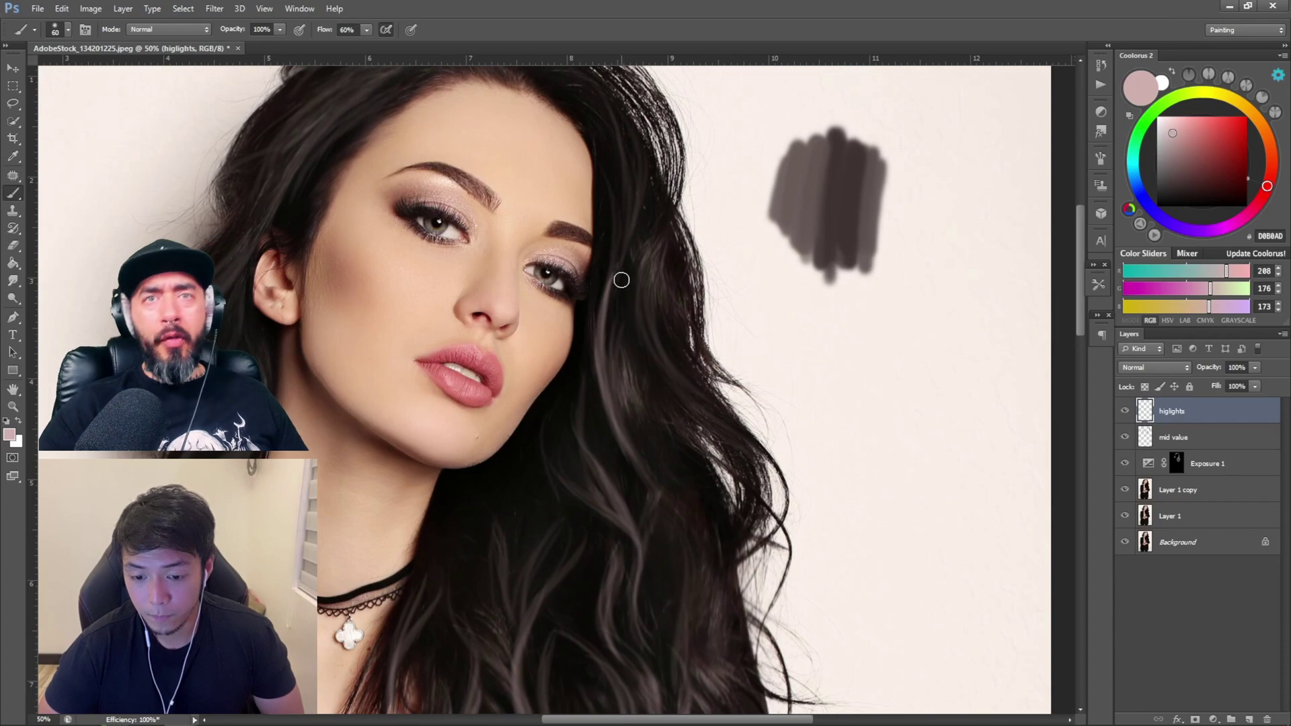
left_click_drag(623, 314, 635, 463)
Paint highlight strands down the outer waves from eye level to beside the mouth with the 60 px brush.
key("space")
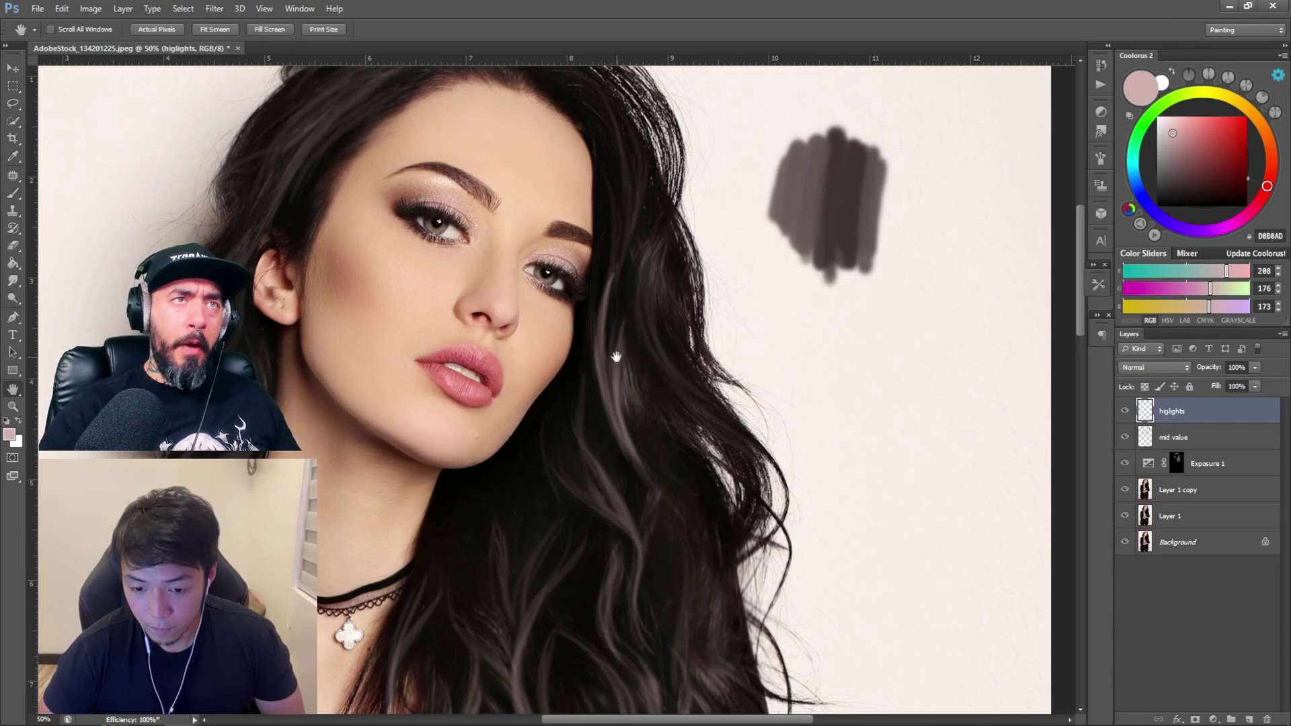
left_click_drag(684, 293, 614, 493)
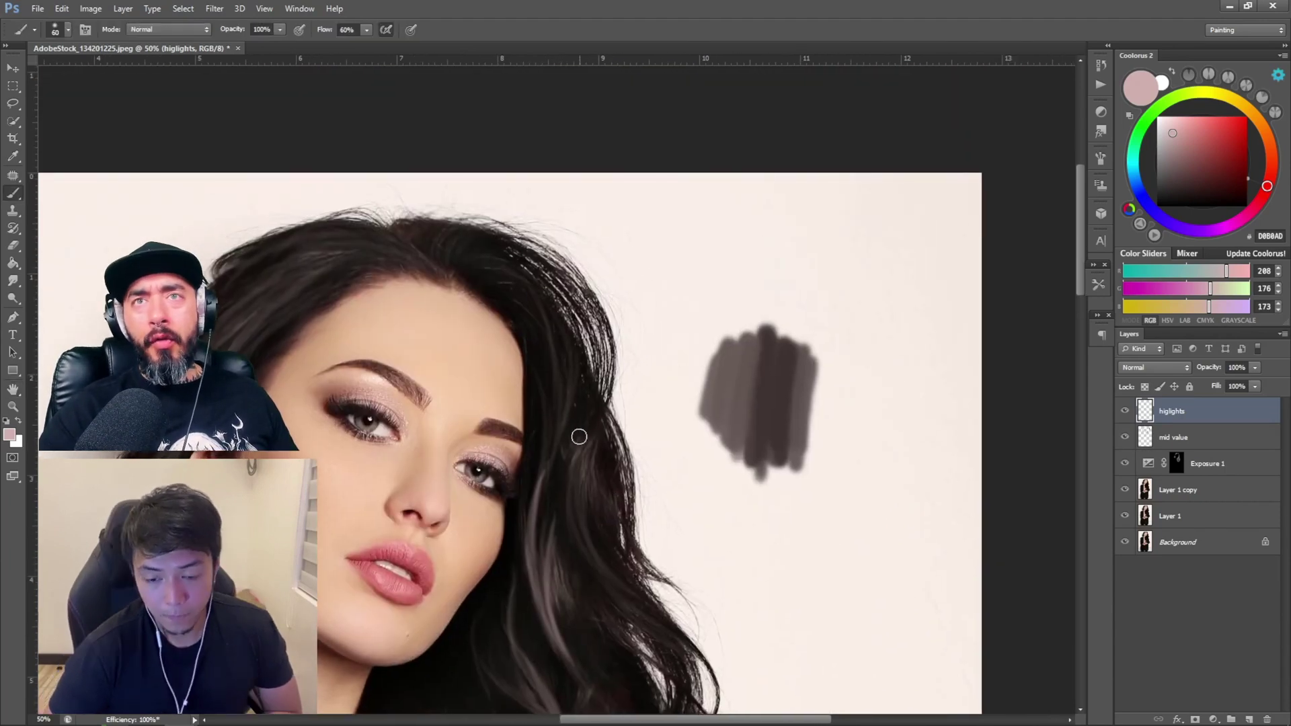
left_click_drag(580, 436, 609, 586)
mouse_move(597, 428)
left_mouse_down()
mouse_move(622, 599)
mouse_move(677, 635)
left_mouse_up()
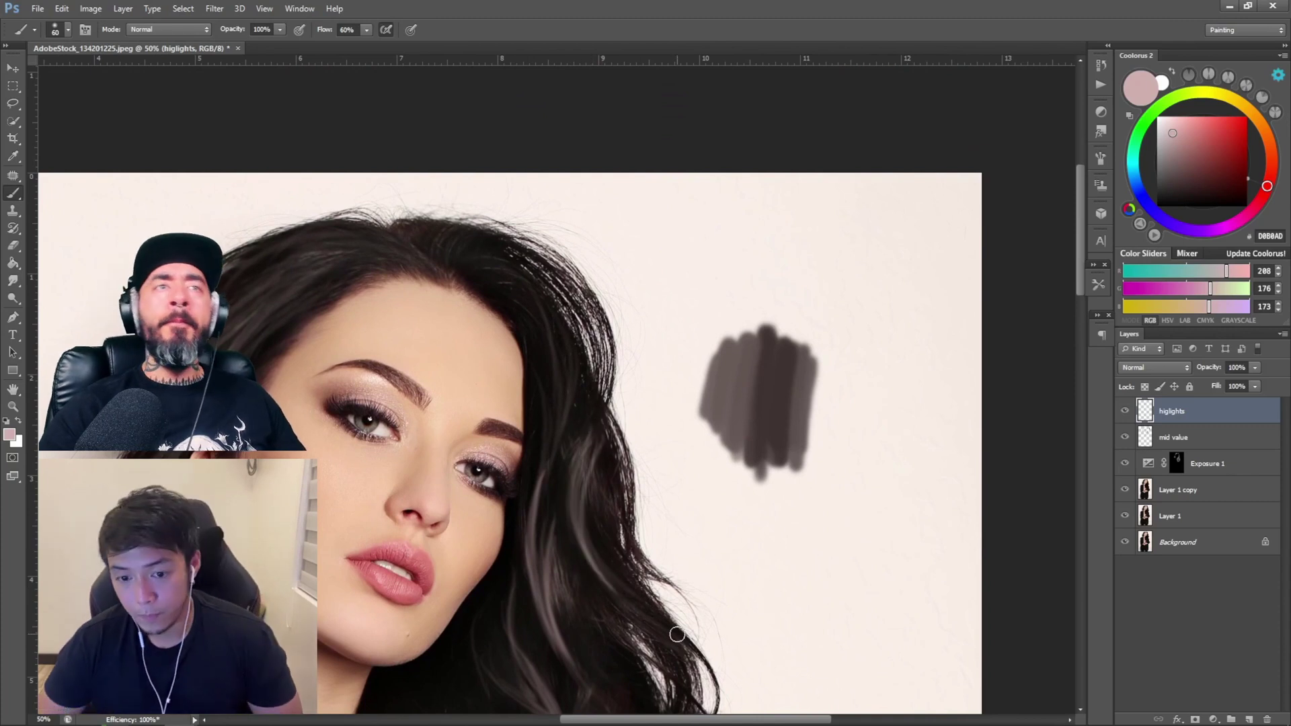
left_click_drag(594, 432, 582, 565)
Add highlight strands on the long-hair side from the crown above the forehead down past the temple, redoing one stroke.
left_click_drag(552, 326, 552, 437)
mouse_move(541, 296)
left_mouse_down()
mouse_move(551, 444)
mouse_move(559, 336)
mouse_move(520, 498)
mouse_move(546, 489)
left_mouse_up()
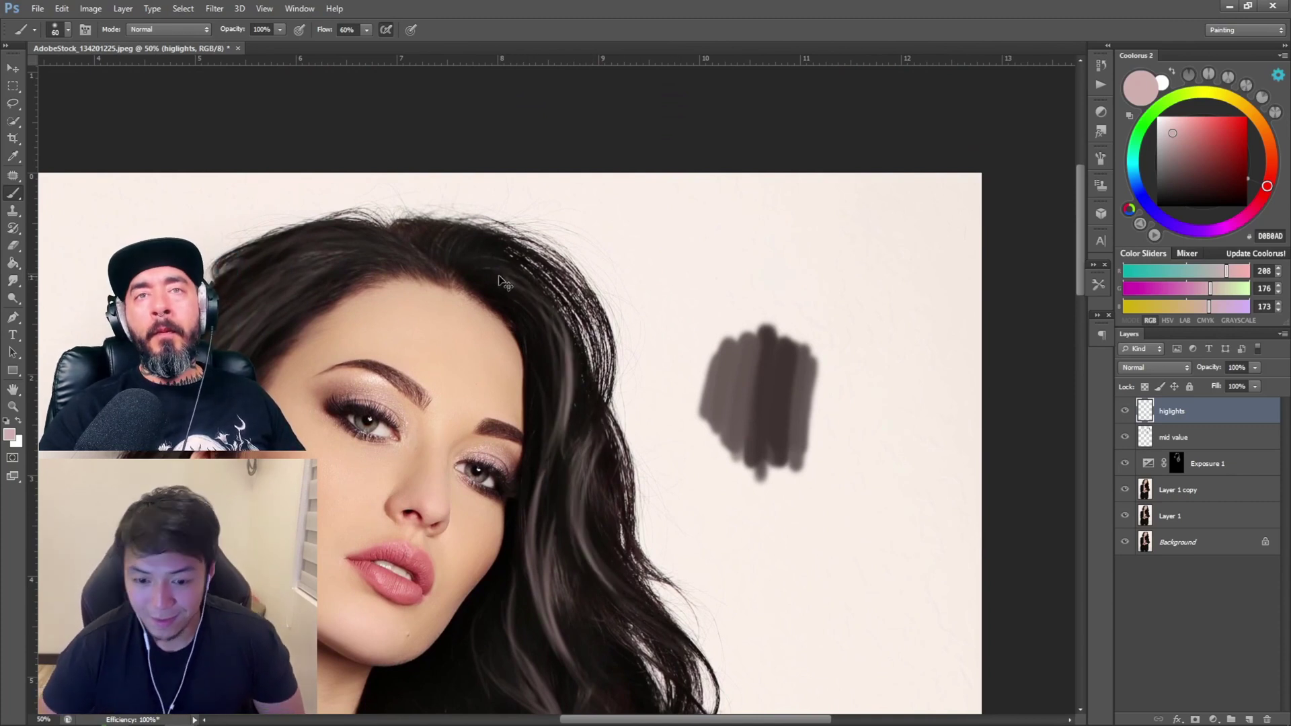
key("ctrl+z")
left_click_drag(546, 309, 554, 438)
left_click_drag(470, 273, 569, 362)
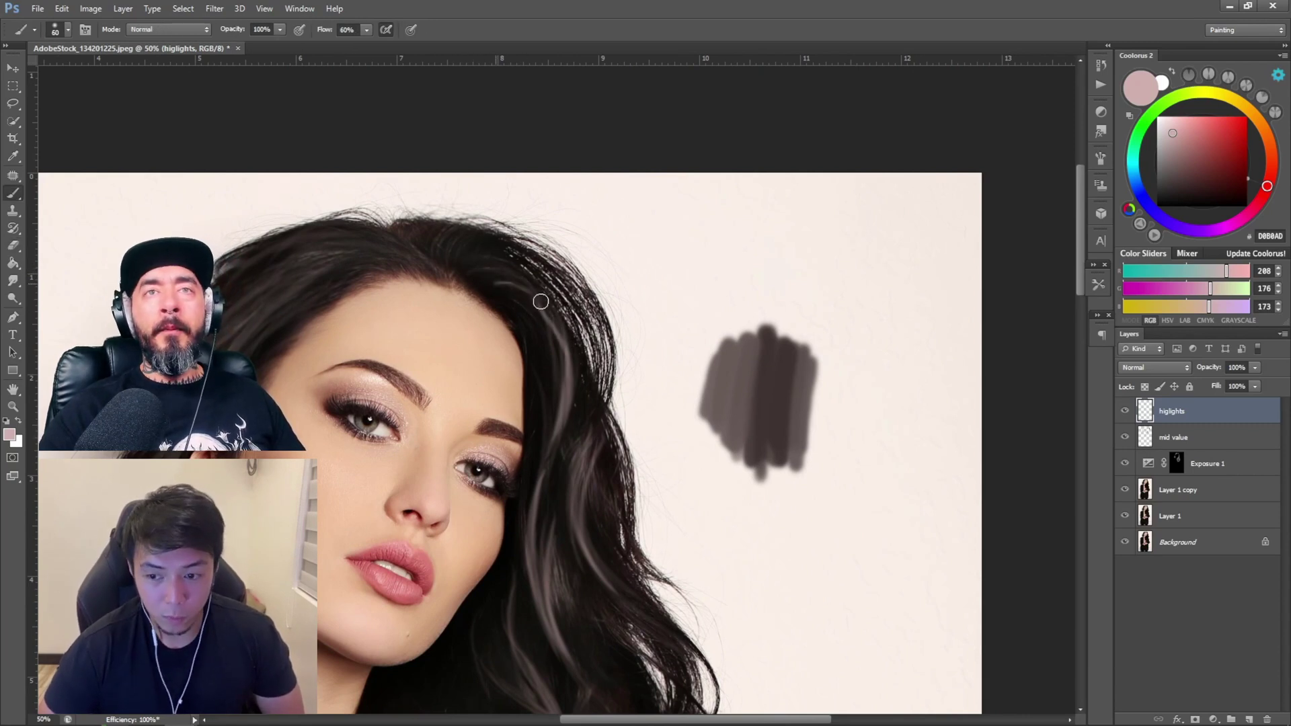
left_click_drag(541, 302, 550, 441)
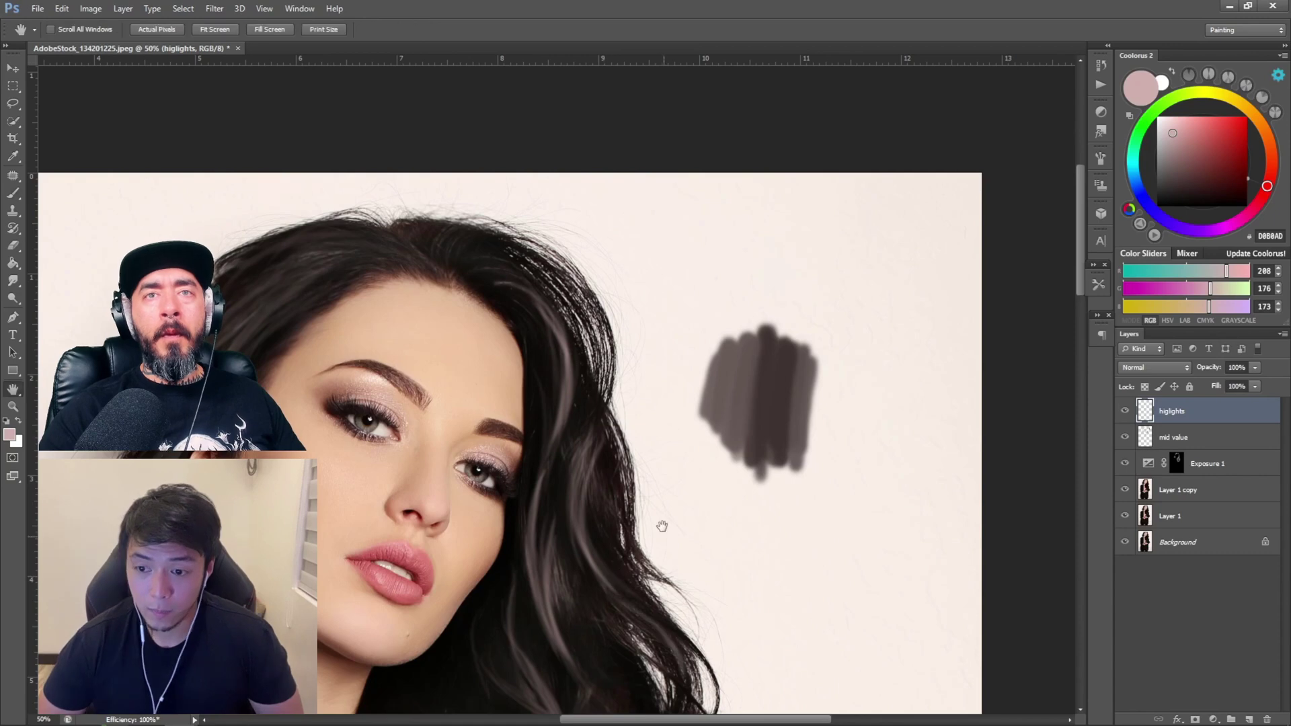
Paint highlights on the lower outer curls and their tips over the blazer with the 60 px brush.
left_click_drag(659, 525, 608, 269)
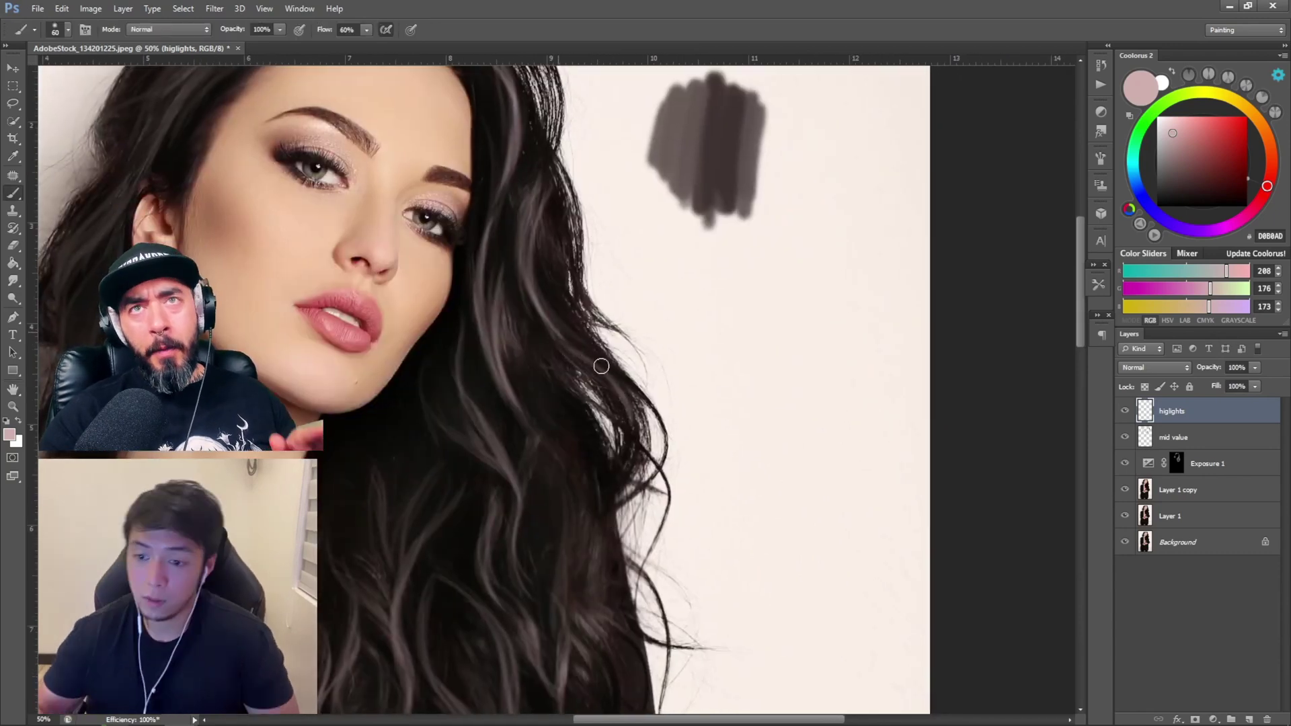
mouse_move(589, 547)
left_mouse_down()
mouse_move(587, 609)
mouse_move(586, 391)
left_mouse_up()
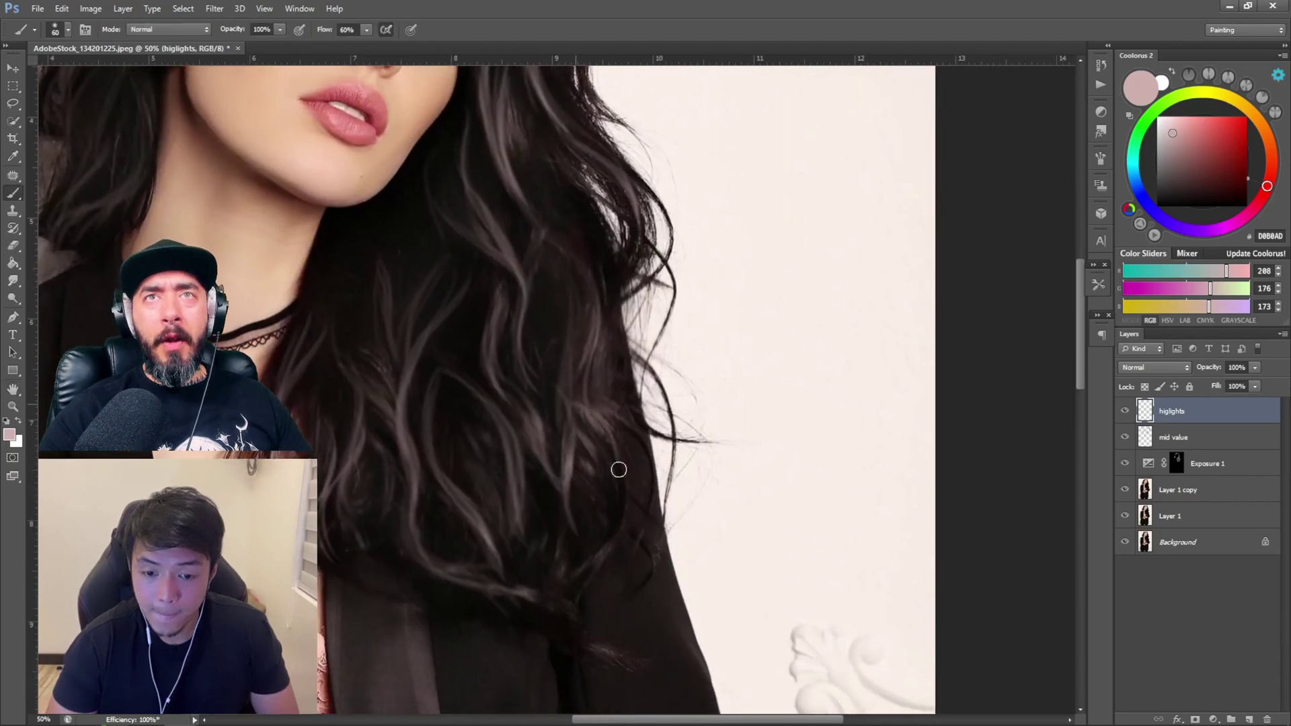
left_click_drag(618, 470, 623, 528)
left_click_drag(601, 423, 615, 512)
mouse_move(569, 405)
left_mouse_down()
mouse_move(583, 557)
mouse_move(615, 522)
mouse_move(626, 633)
mouse_move(606, 526)
mouse_move(584, 598)
mouse_move(608, 608)
mouse_move(464, 575)
mouse_move(518, 575)
left_mouse_up()
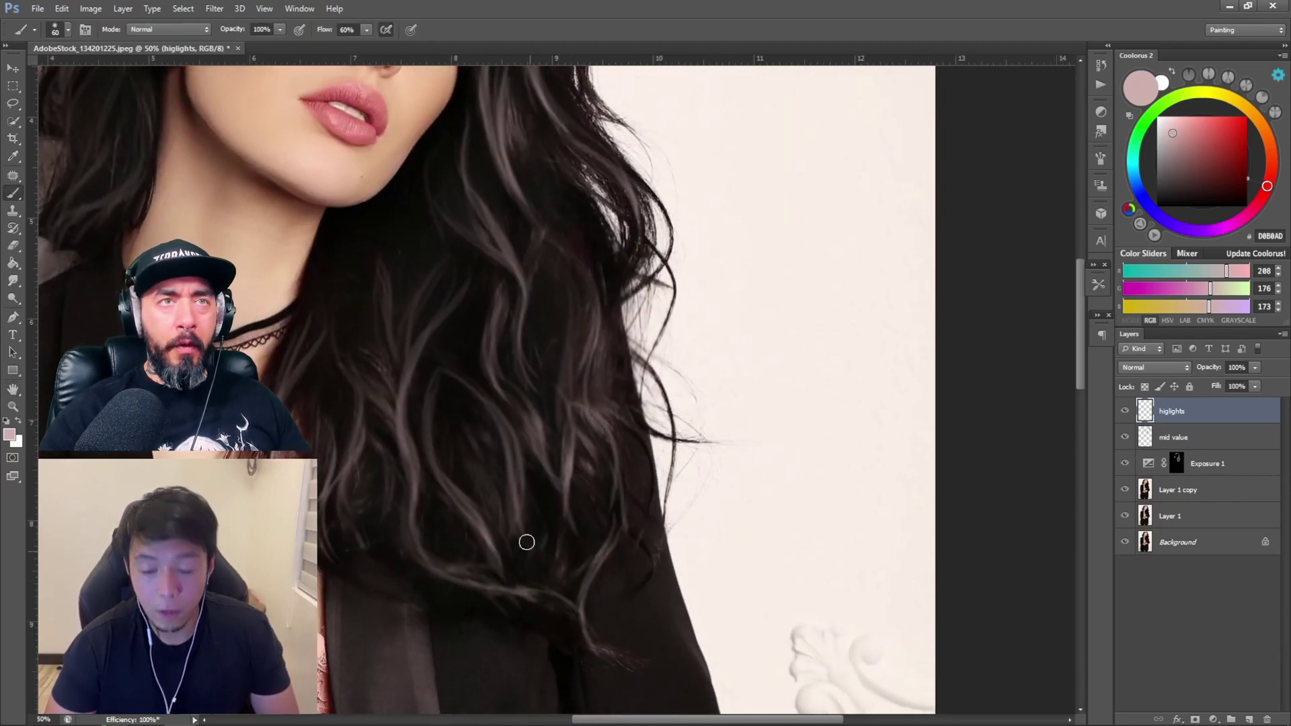
left_click_drag(445, 358, 527, 557)
key("ctrl+z")
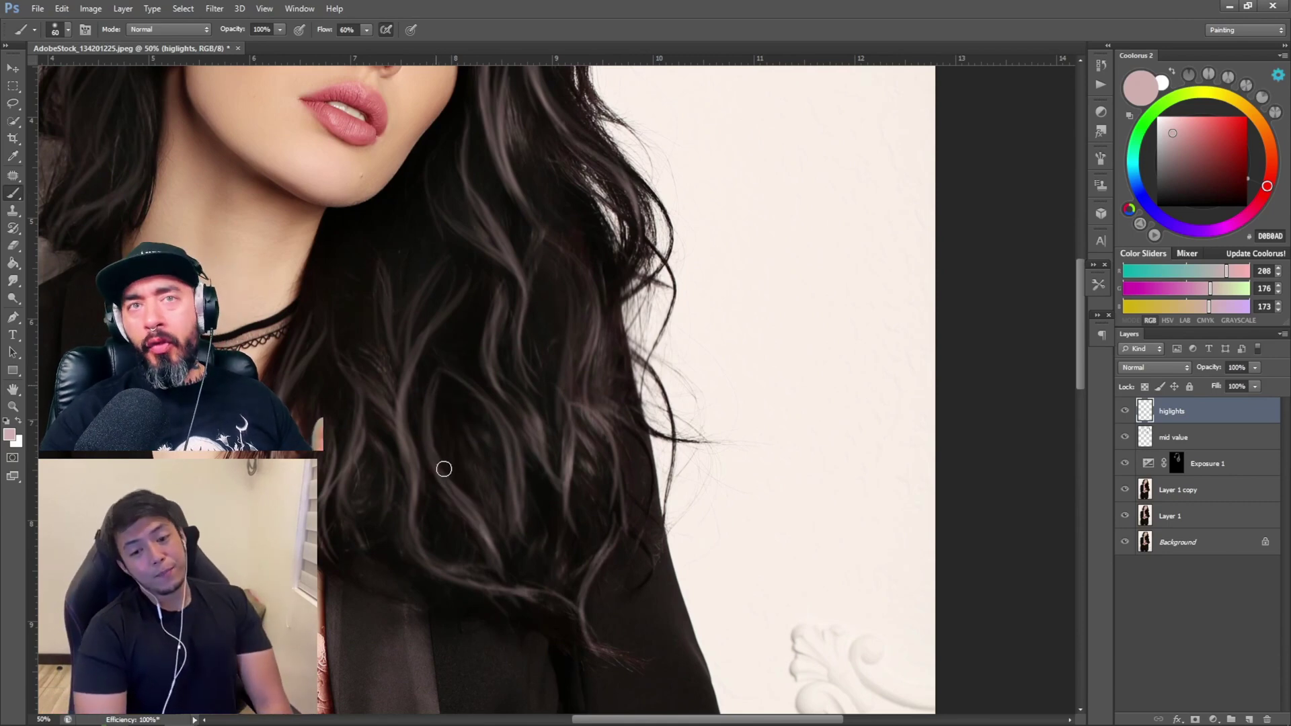
Paint highlight strands sweeping back from the parting over the top of the head with a 50 to 70 px brush.
key("z")
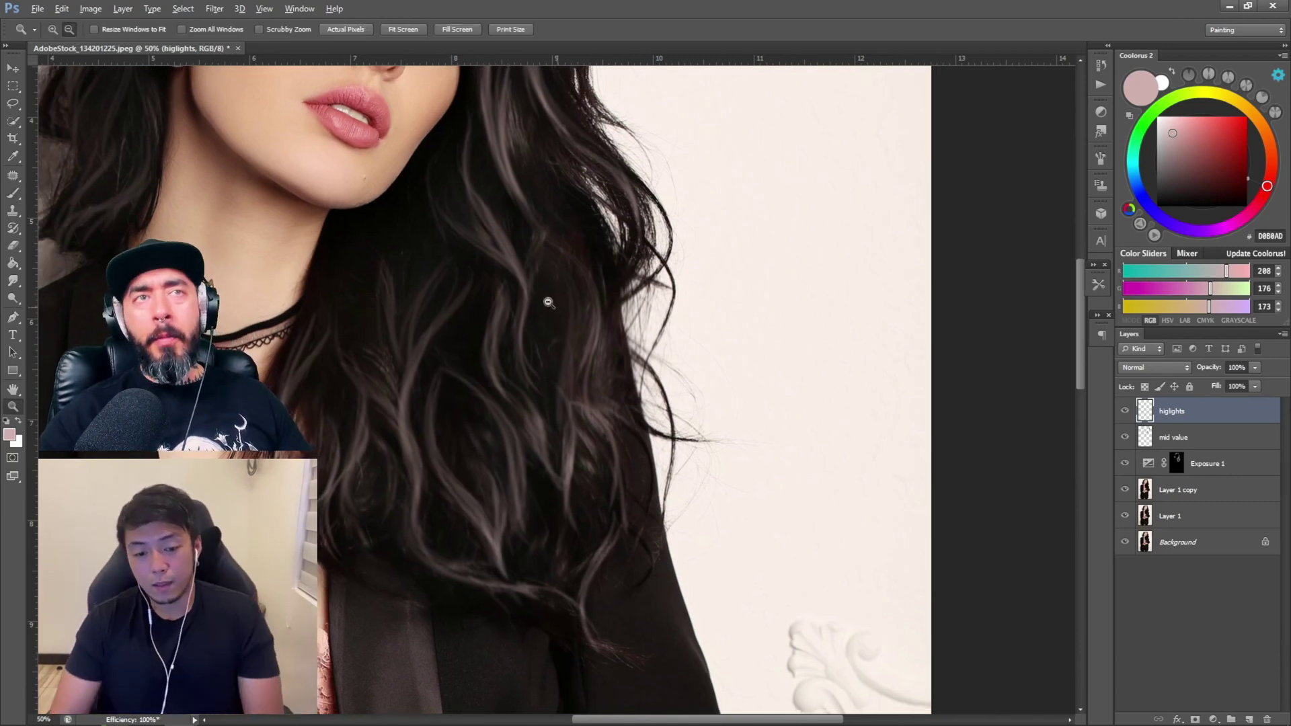
left_click(537, 271, "alt")
left_click(537, 271, "alt")
left_click(537, 271, "alt")
left_click(537, 271, "alt")
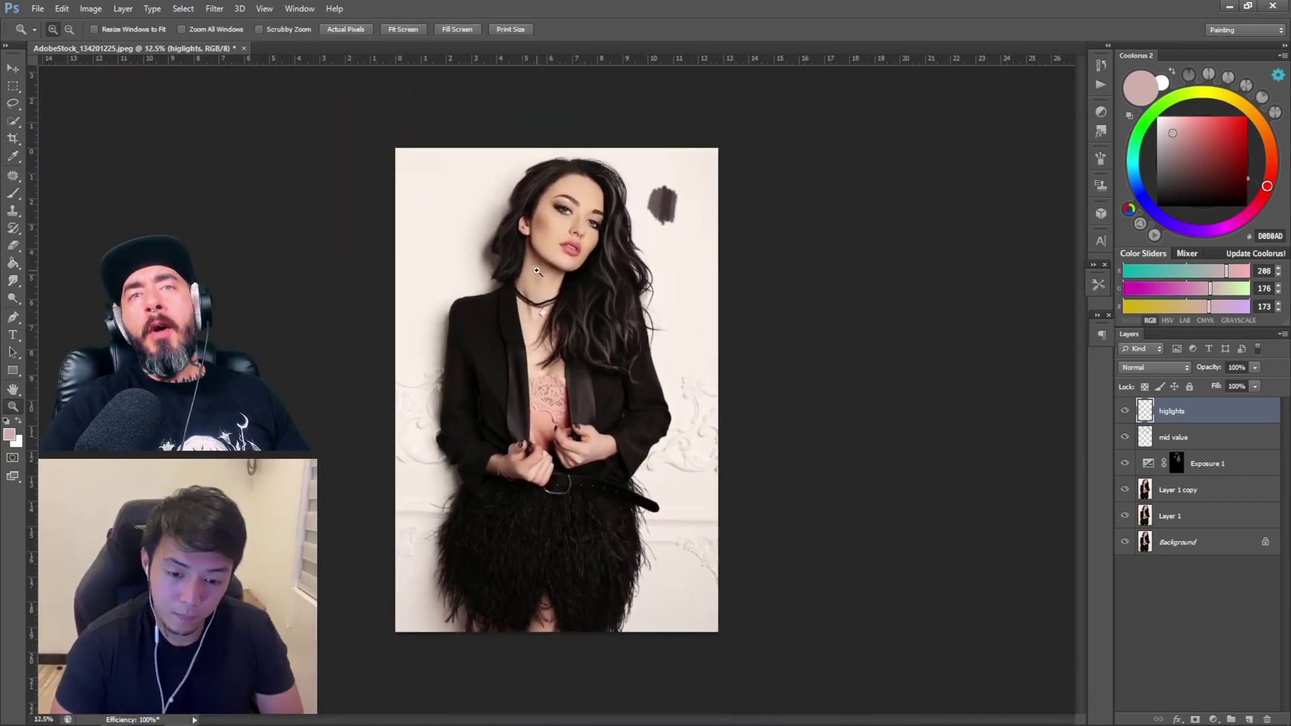
left_click(577, 173)
left_click(577, 172)
left_click(577, 172)
left_click(577, 168)
key("space")
left_click_drag(584, 156, 744, 570)
key("b")
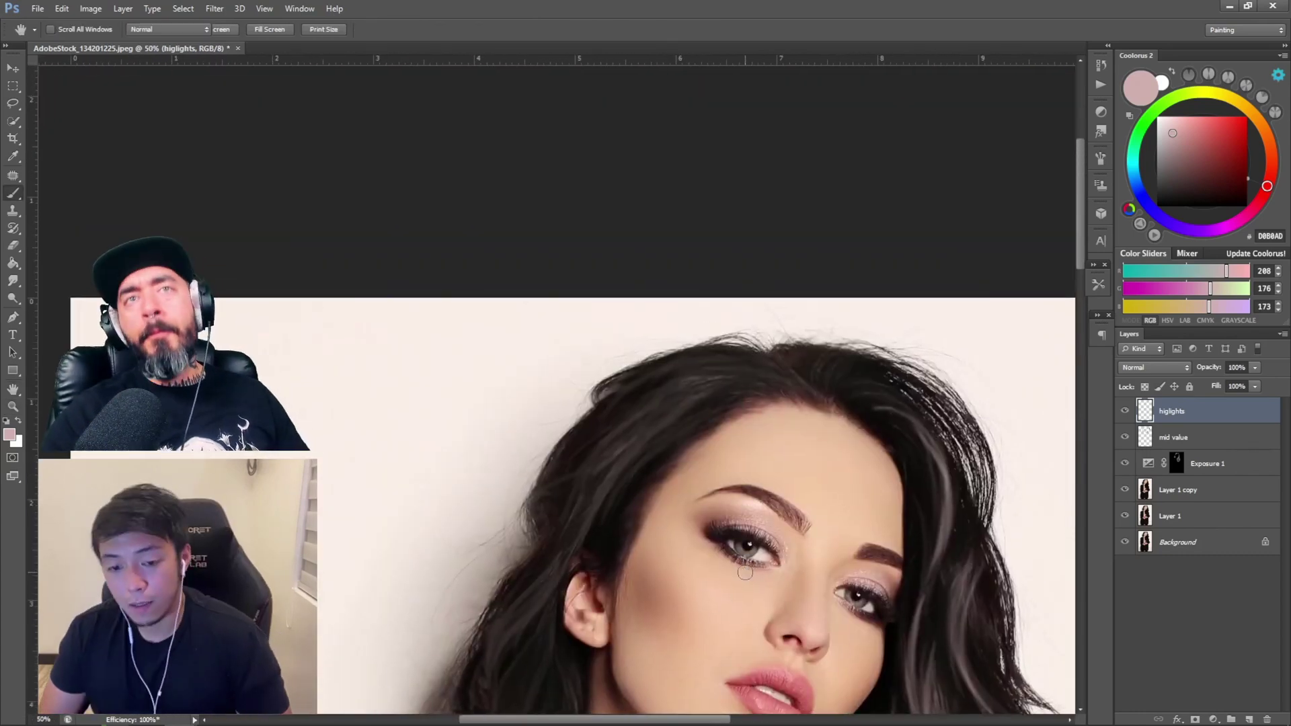
left_click_drag(749, 359, 639, 401)
left_click_drag(778, 377, 604, 466)
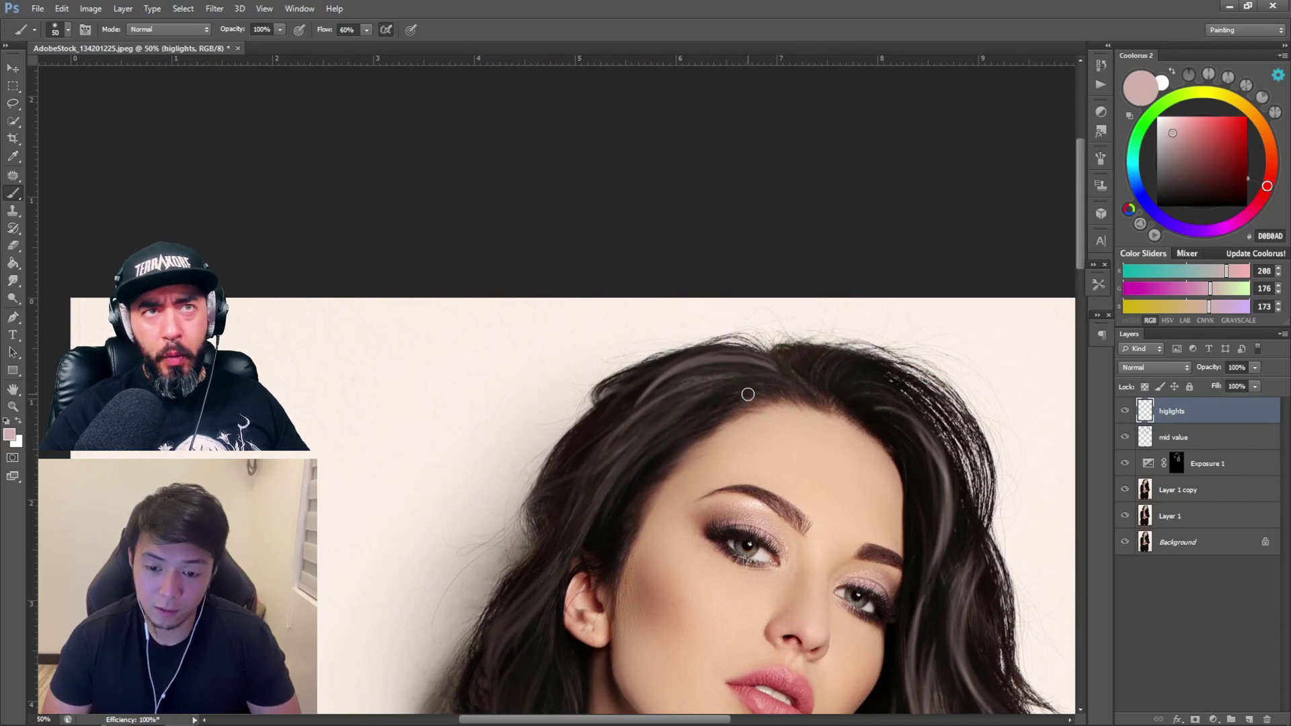
mouse_move(735, 373)
left_mouse_down()
mouse_move(598, 470)
mouse_move(603, 454)
left_mouse_up()
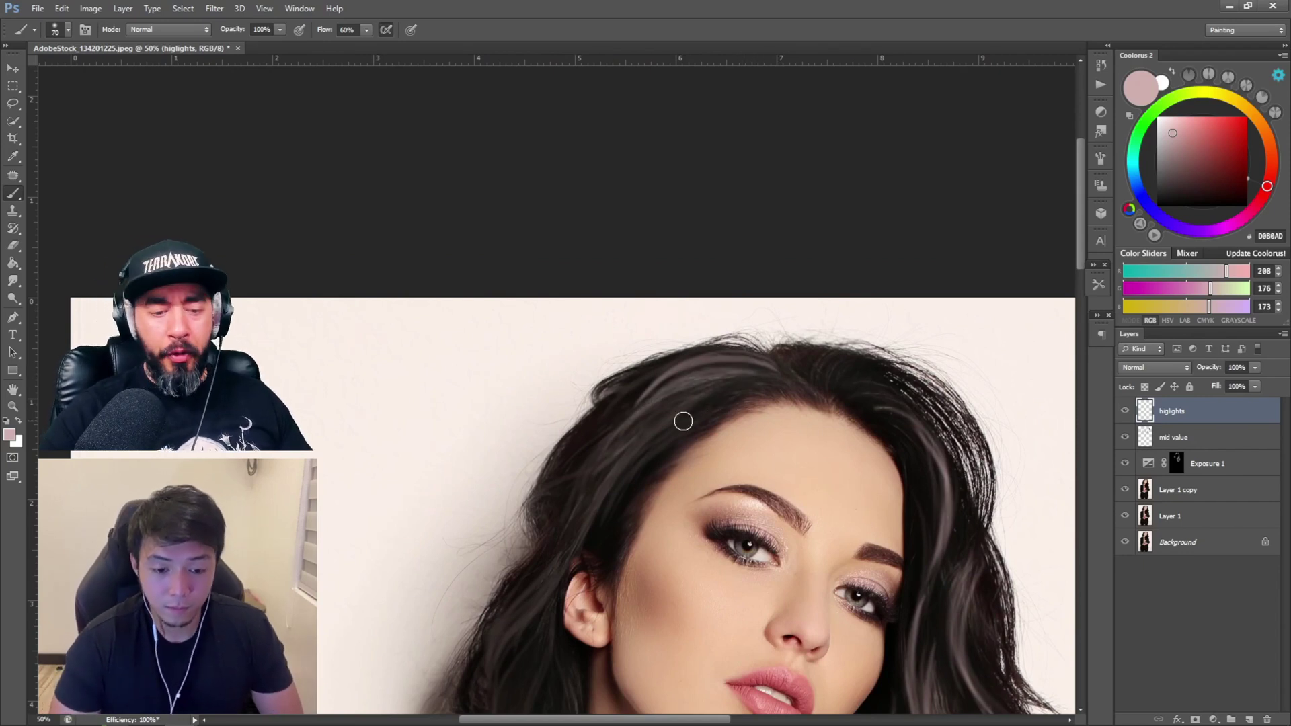
Add 70 px highlight strands from the hairline at the temple back over the hair above the visible ear.
left_click_drag(683, 421, 590, 523)
mouse_move(684, 348)
left_mouse_down()
mouse_move(578, 460)
mouse_move(558, 547)
left_mouse_up()
mouse_move(614, 438)
left_mouse_down()
mouse_move(557, 580)
mouse_move(530, 520)
left_mouse_up()
key("ctrl+z")
left_click_drag(606, 408, 549, 490)
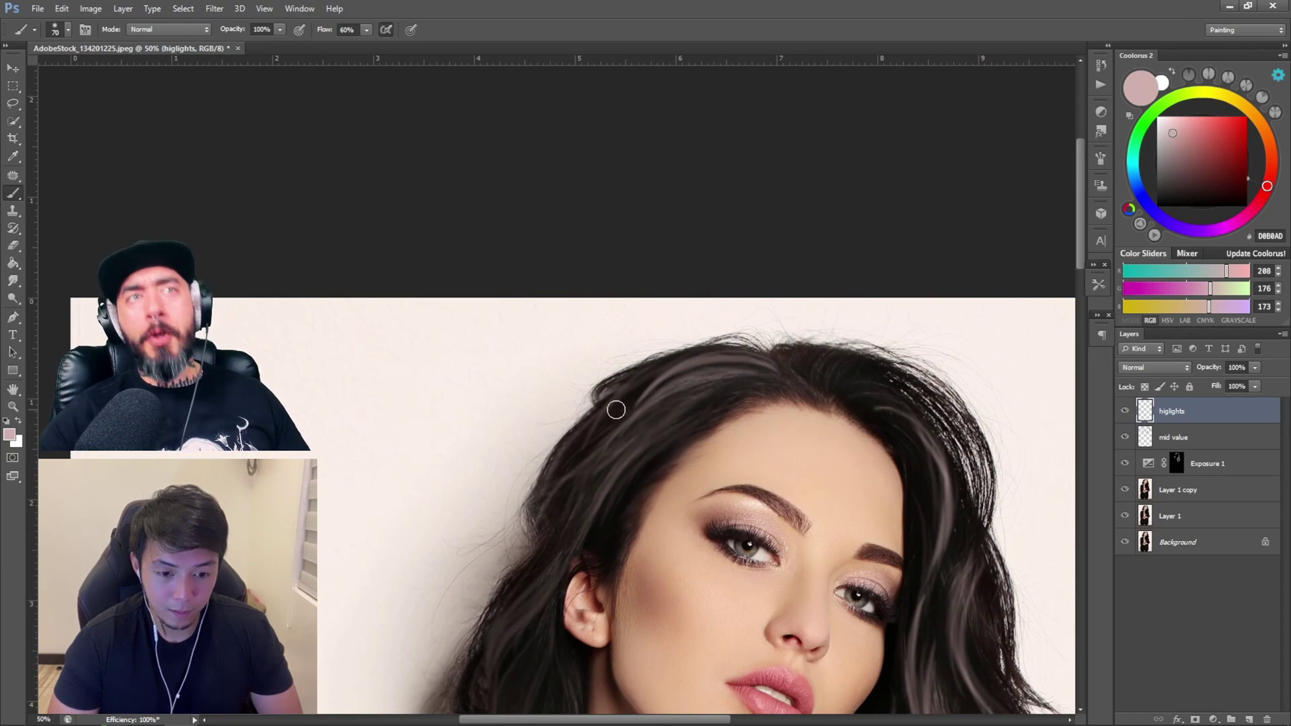
left_click_drag(605, 437, 535, 521)
left_click_drag(615, 471, 551, 592)
left_click_drag(686, 478, 745, 376)
key("ctrl+z")
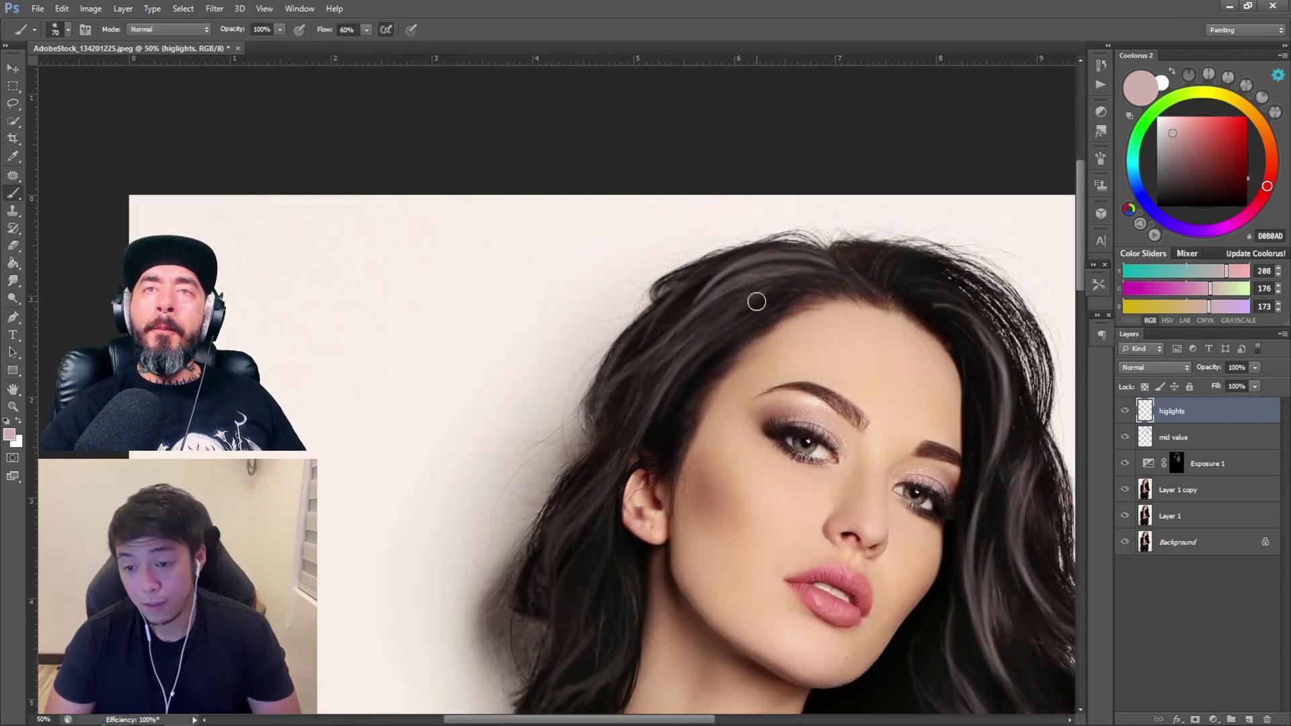
Paint 70 px highlight strands over the shorter hair around the visible ear and down to its tips above the shoulder.
left_click_drag(757, 301, 602, 488)
left_click_drag(629, 448, 549, 600)
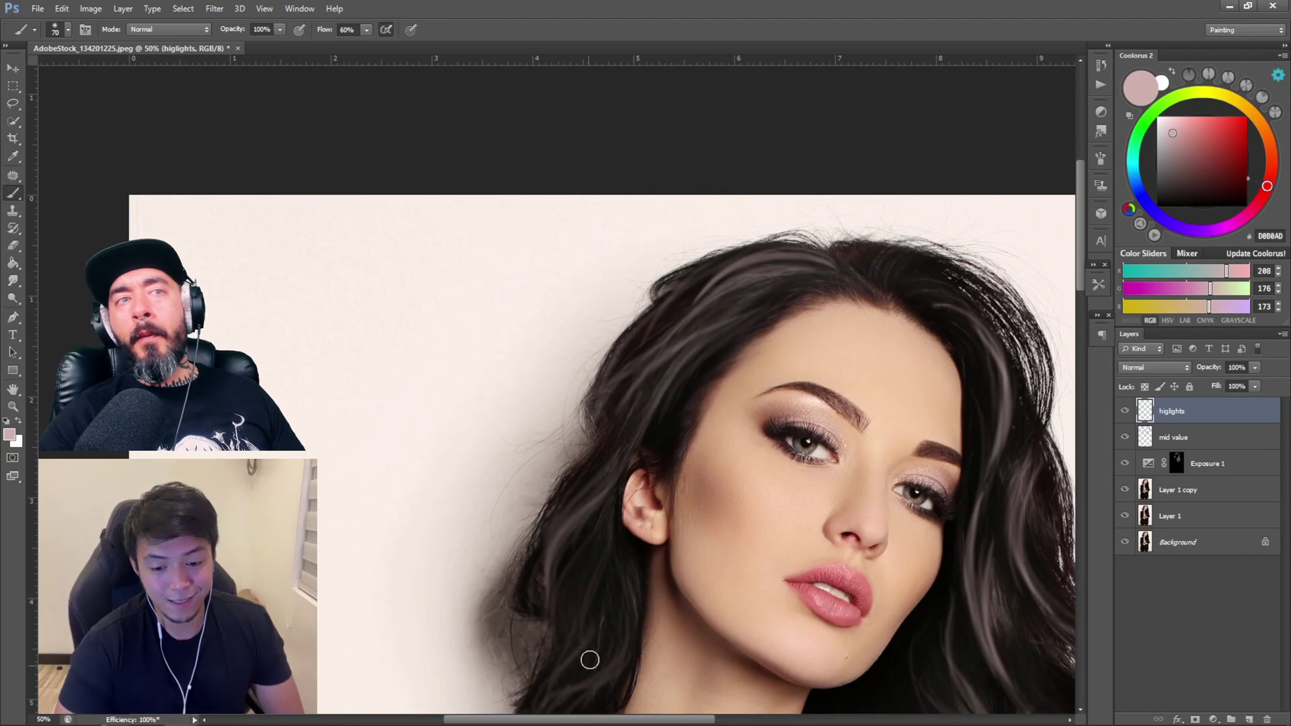
left_click_drag(606, 471, 547, 610)
mouse_move(607, 461)
left_mouse_down()
mouse_move(544, 604)
mouse_move(669, 419)
left_mouse_up()
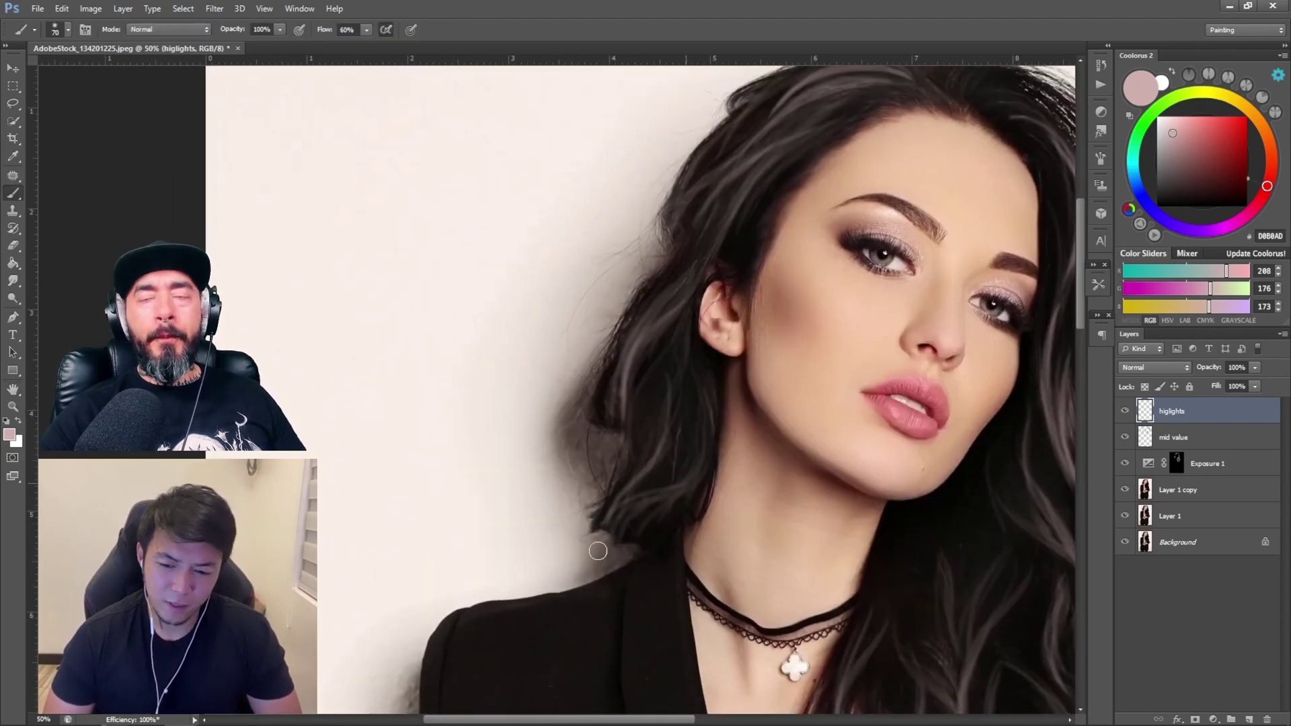
left_click_drag(680, 493, 612, 531)
left_click_drag(660, 415, 611, 543)
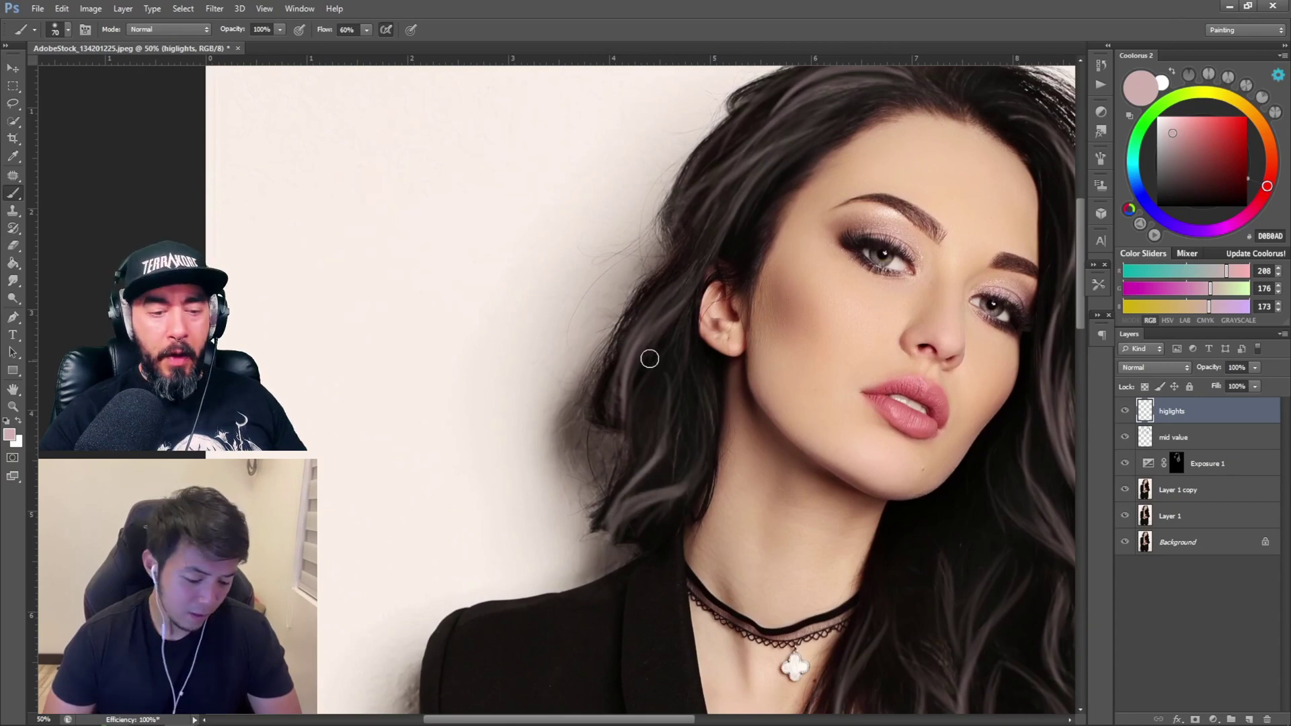
mouse_move(650, 359)
left_mouse_down()
mouse_move(655, 279)
mouse_move(626, 395)
mouse_move(628, 326)
mouse_move(654, 474)
left_mouse_up()
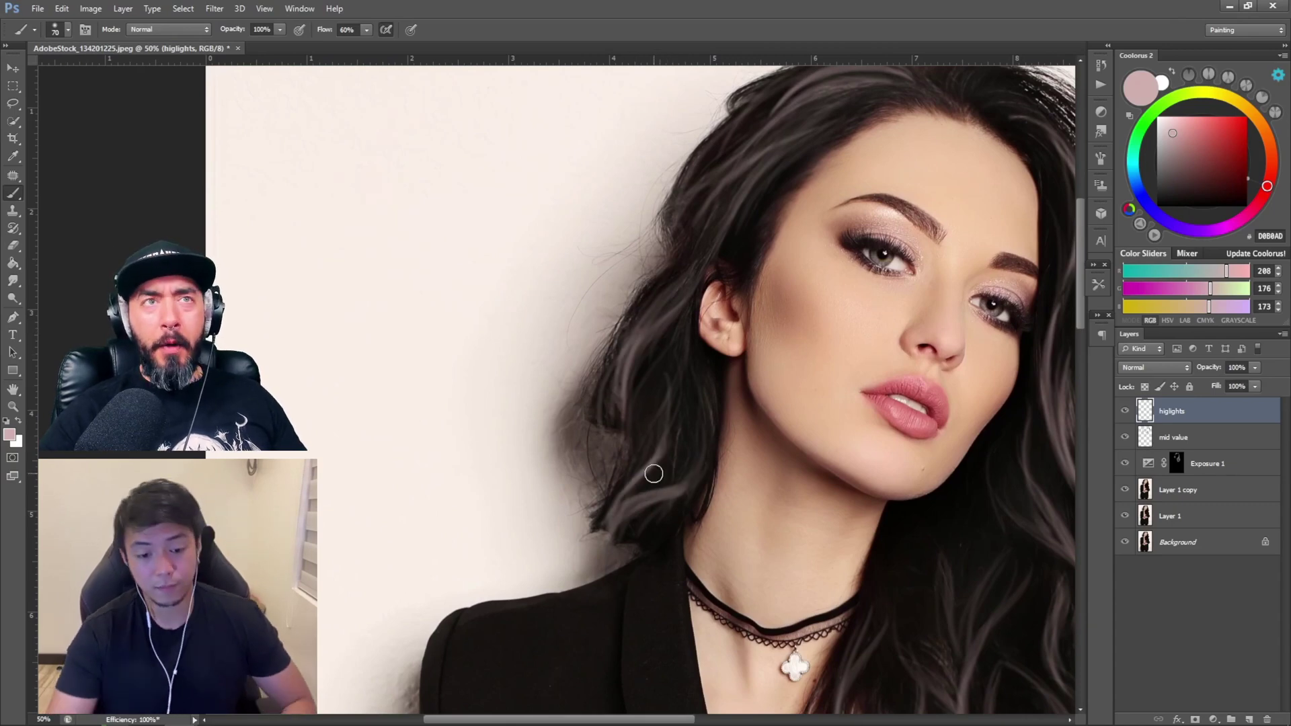
Paint more 60 to 70 px highlight strands through the hair just above and behind the visible ear.
left_click_drag(795, 174, 720, 311)
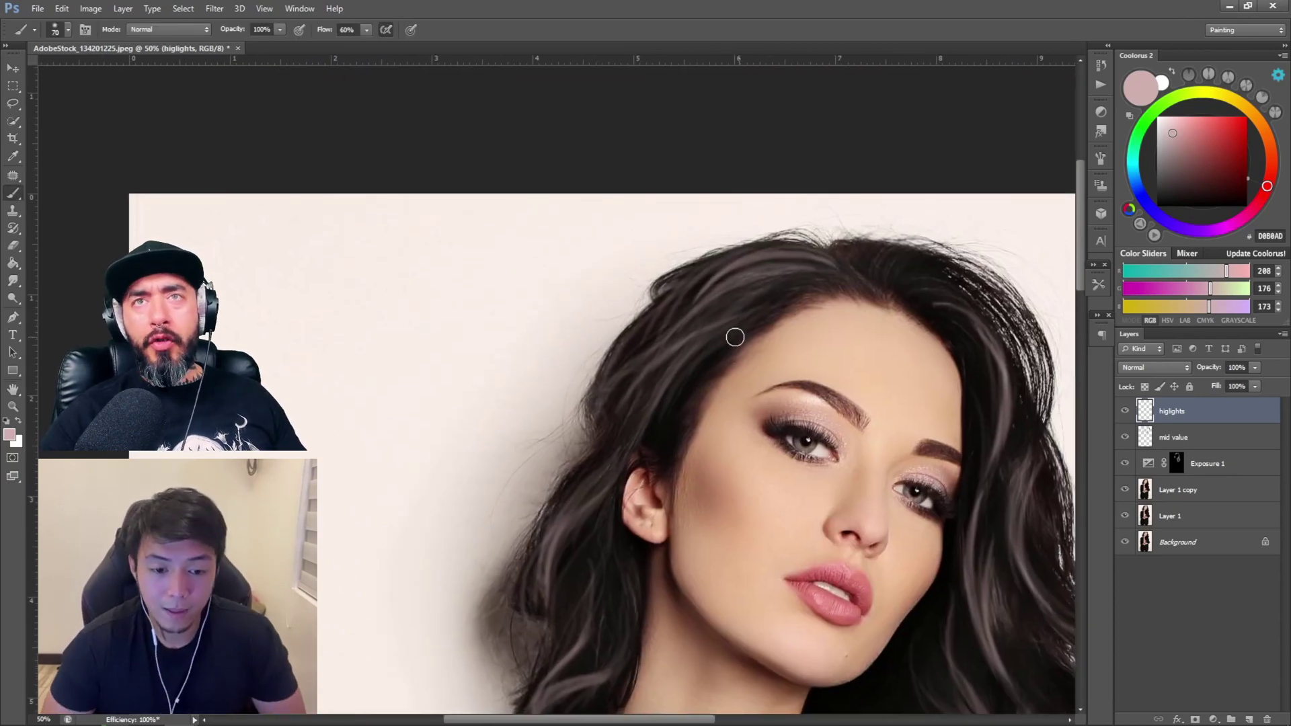
left_click_drag(662, 390, 619, 459)
left_click_drag(668, 419, 616, 475)
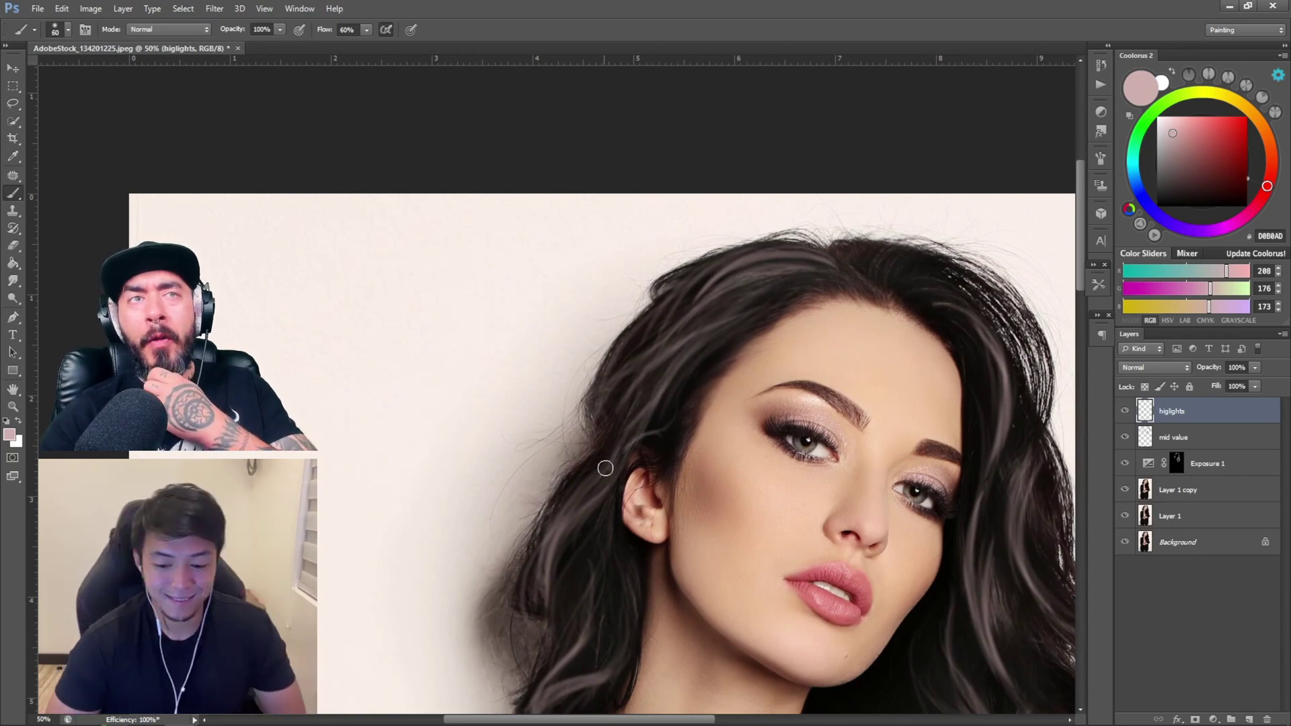
Touch up the highlights on the shorter hair beside the neck, using a 150 px eraser and the 60 px brush.
key("z")
left_click(777, 288, "alt")
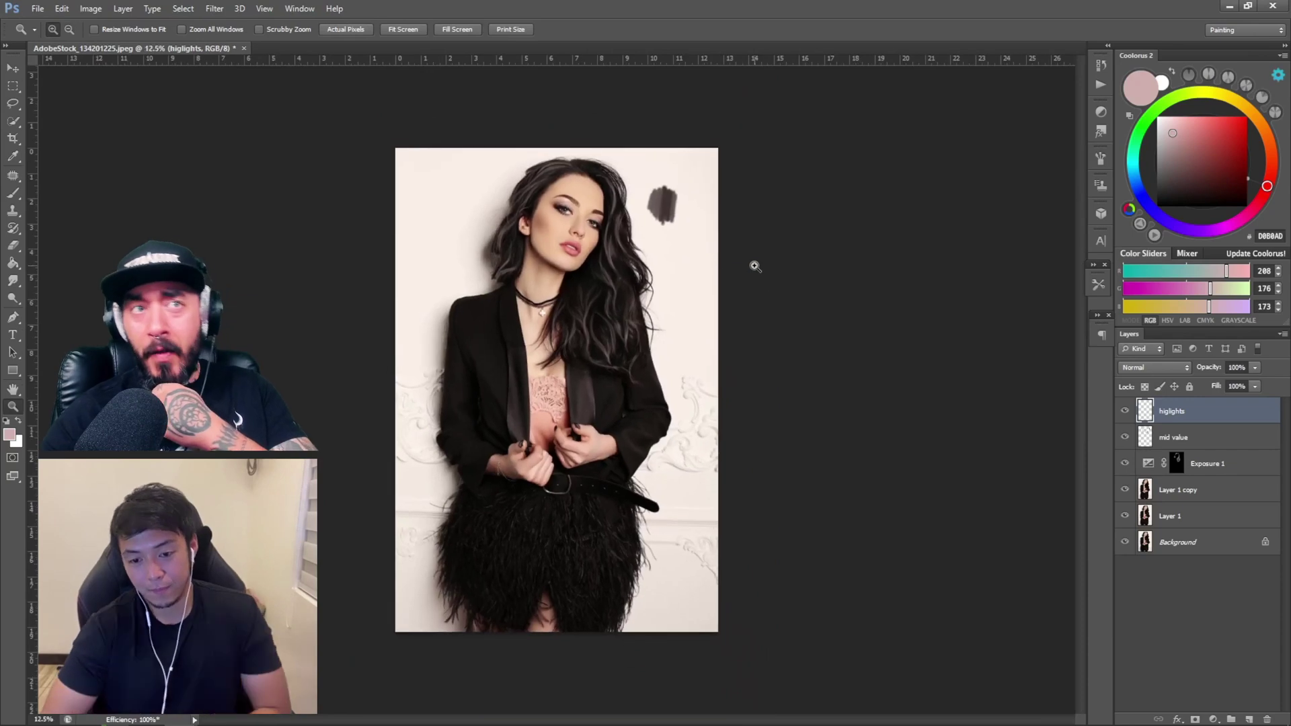
left_click(511, 142)
left_click(511, 141)
left_click_drag(531, 148, 570, 262)
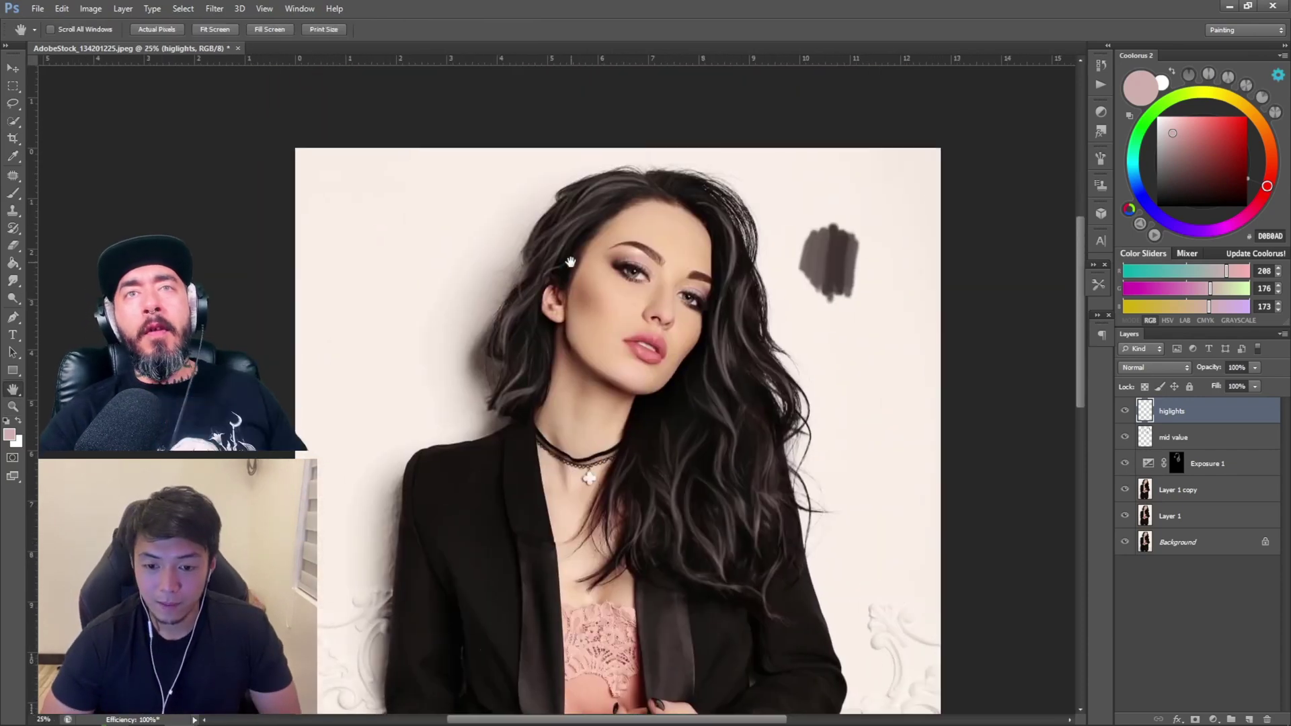
key("e")
key("bracketright")
key("bracketright")
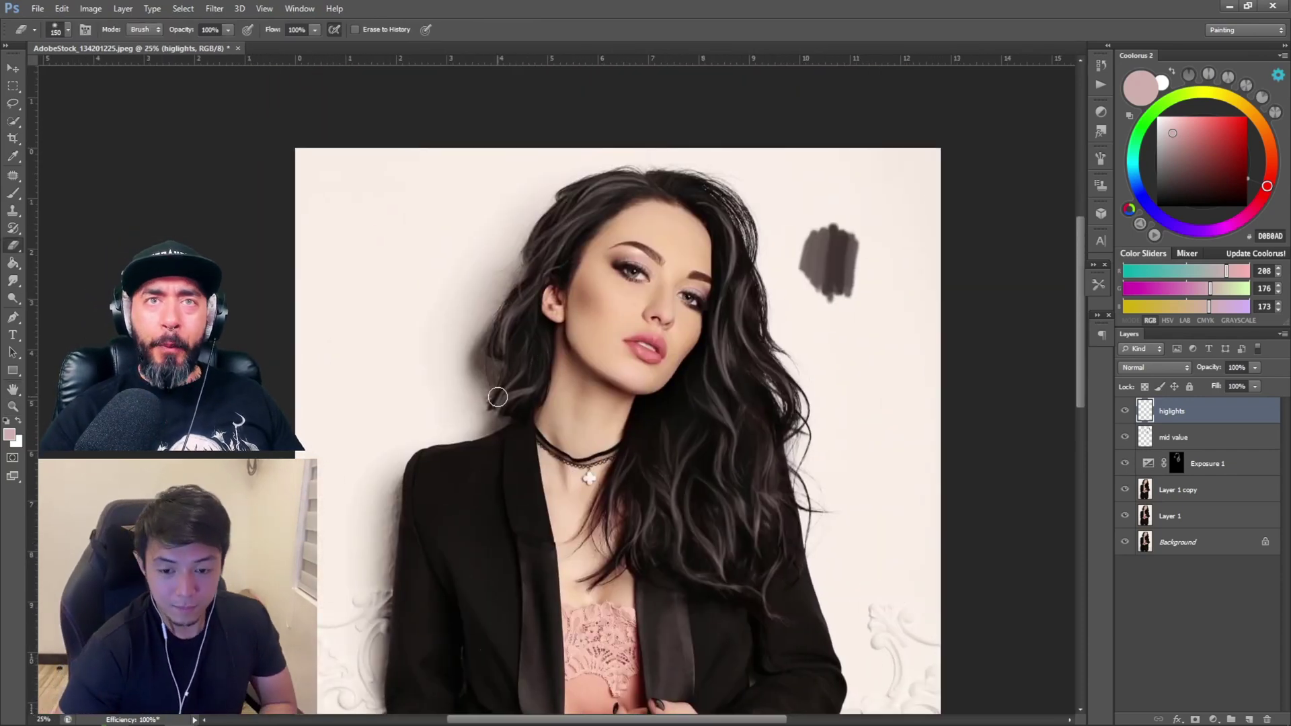
key("b")
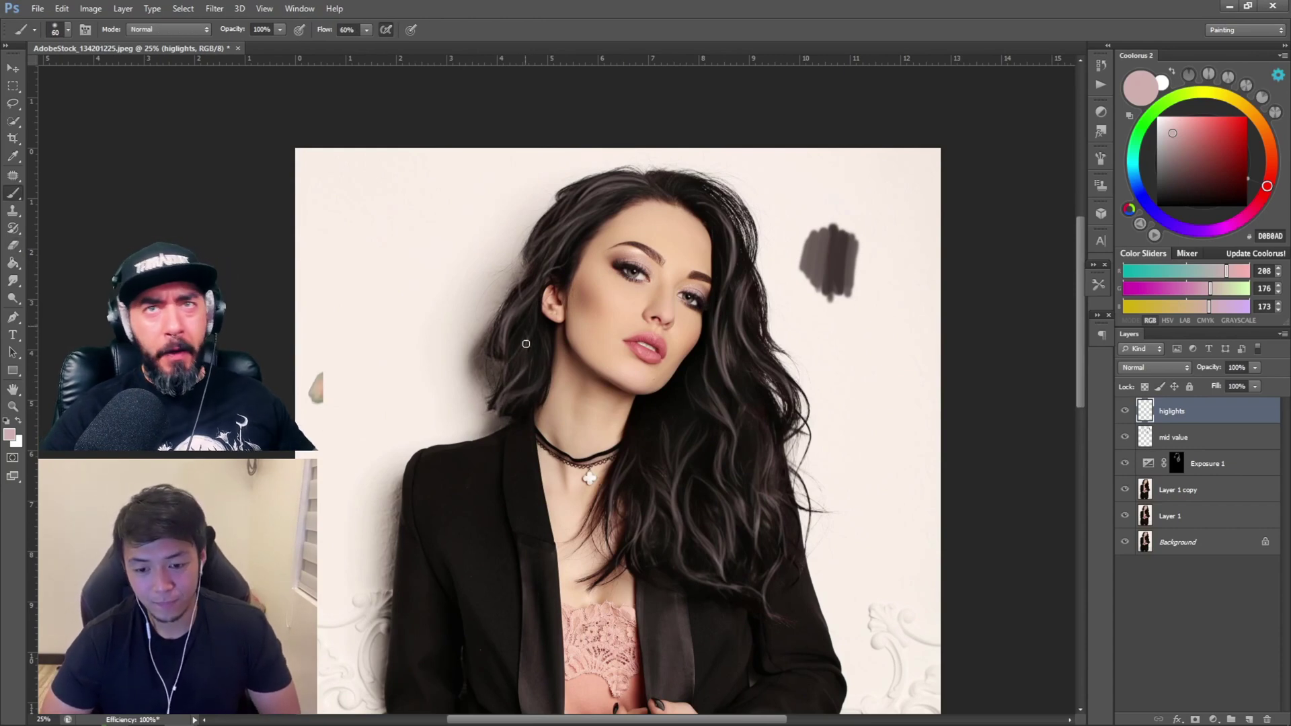
Paint 60 px highlight strands over the crown, from the parting toward the long-haired side of the head.
left_click_drag(526, 344, 517, 466)
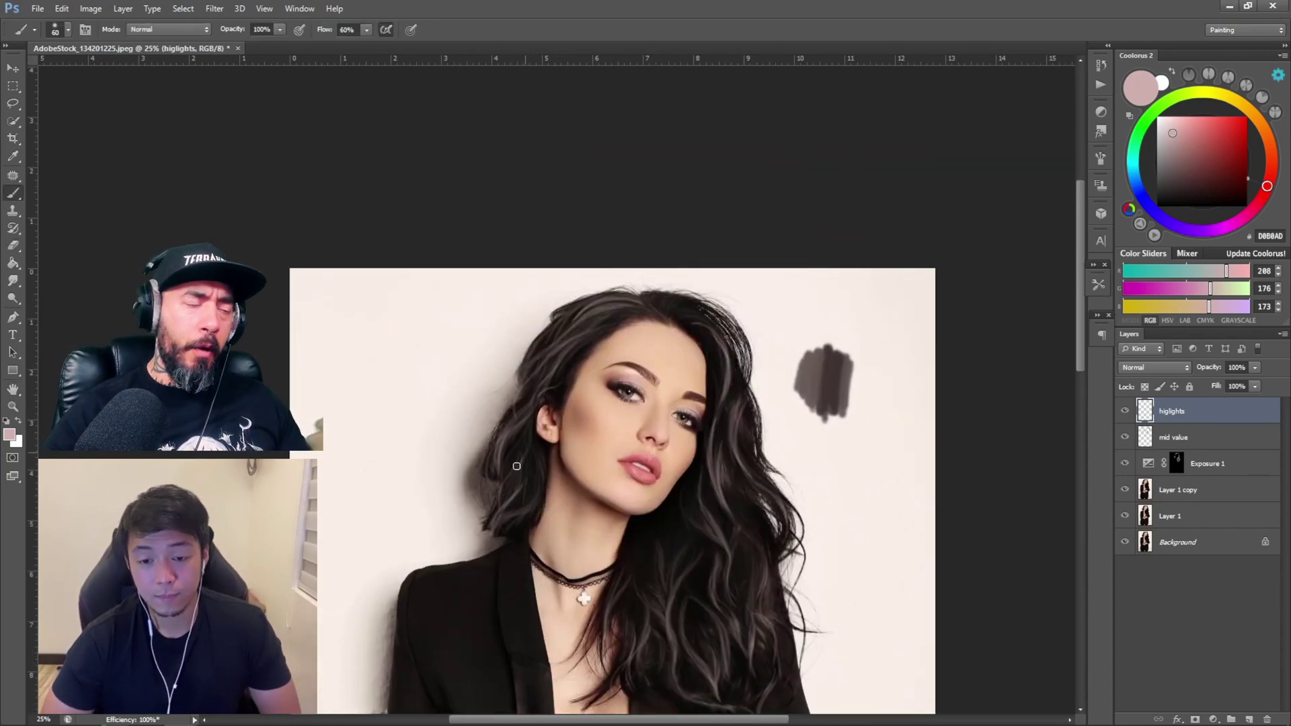
key("e")
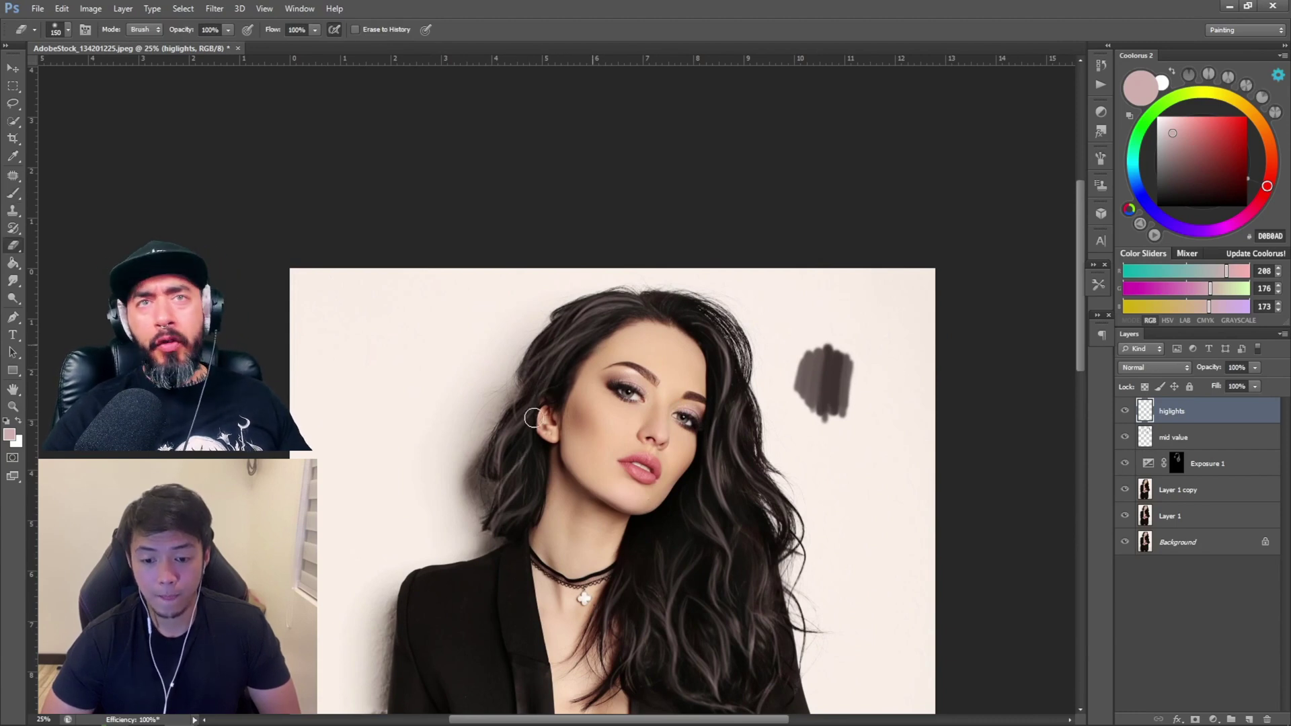
key("b")
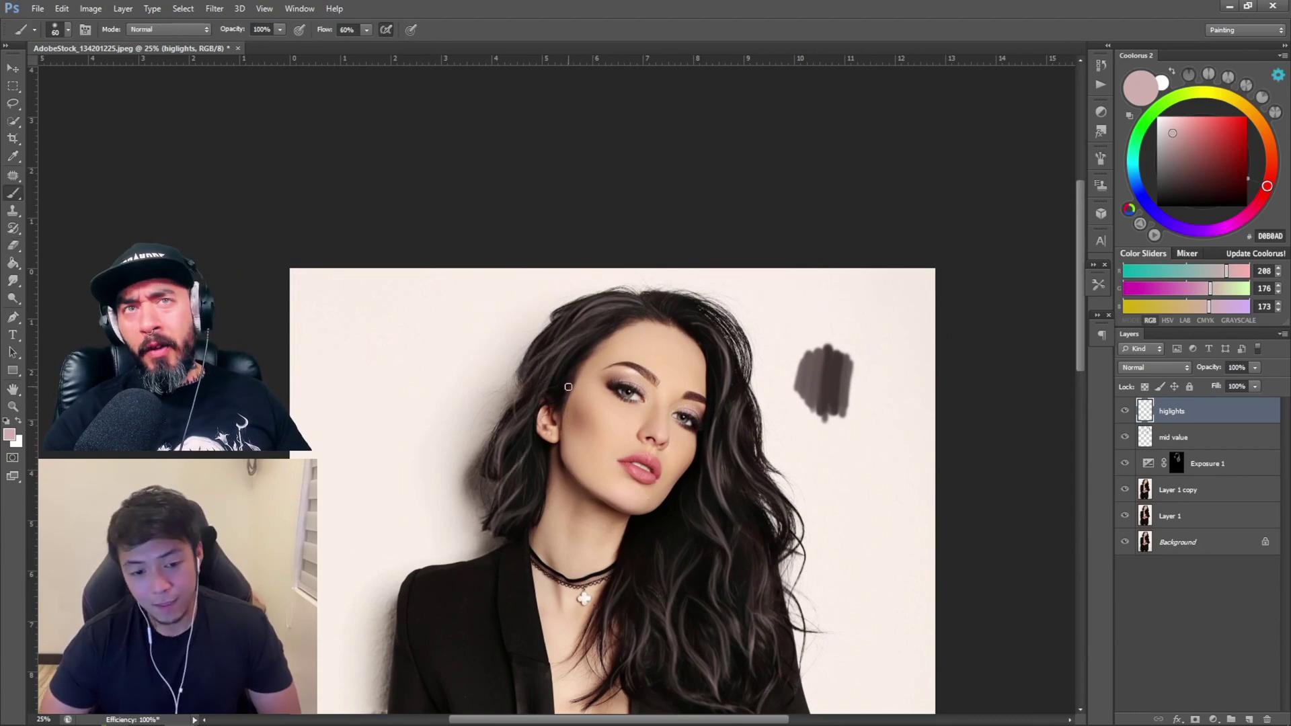
left_click_drag(670, 310, 718, 329)
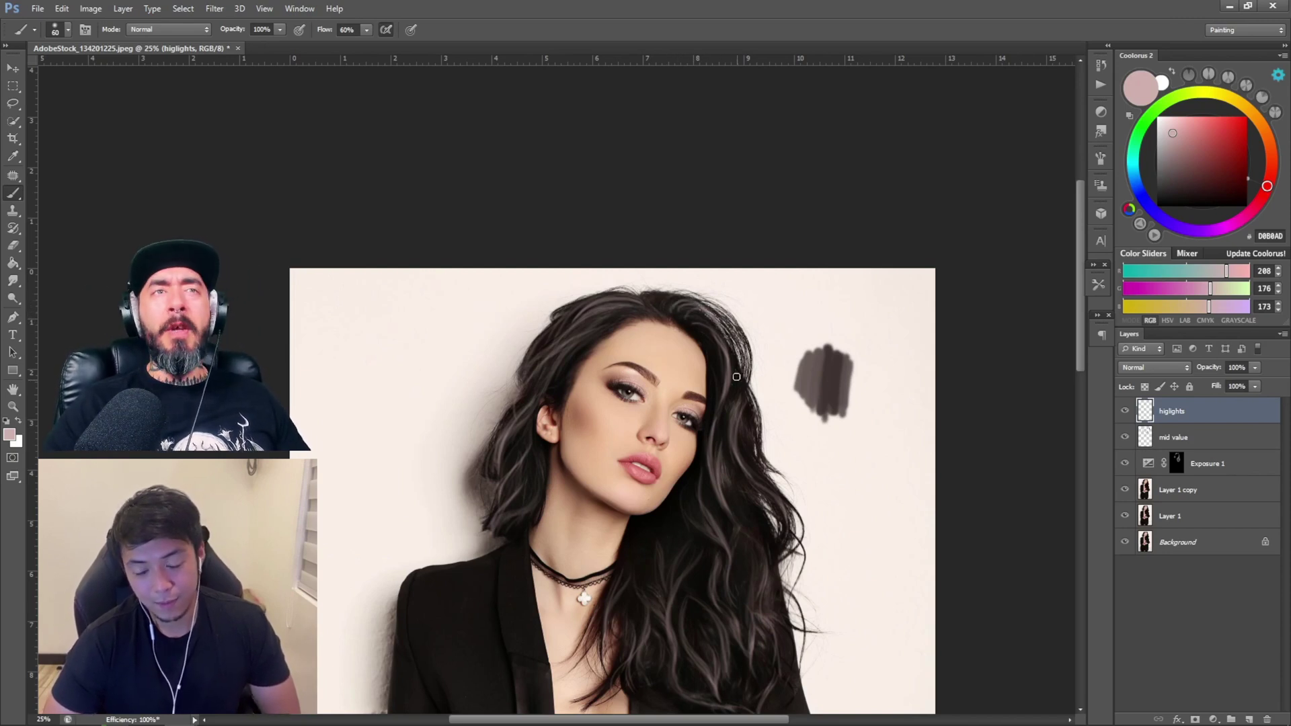
Review the whole portrait and compare the hair with the higlights layer hidden and shown.
key("z")
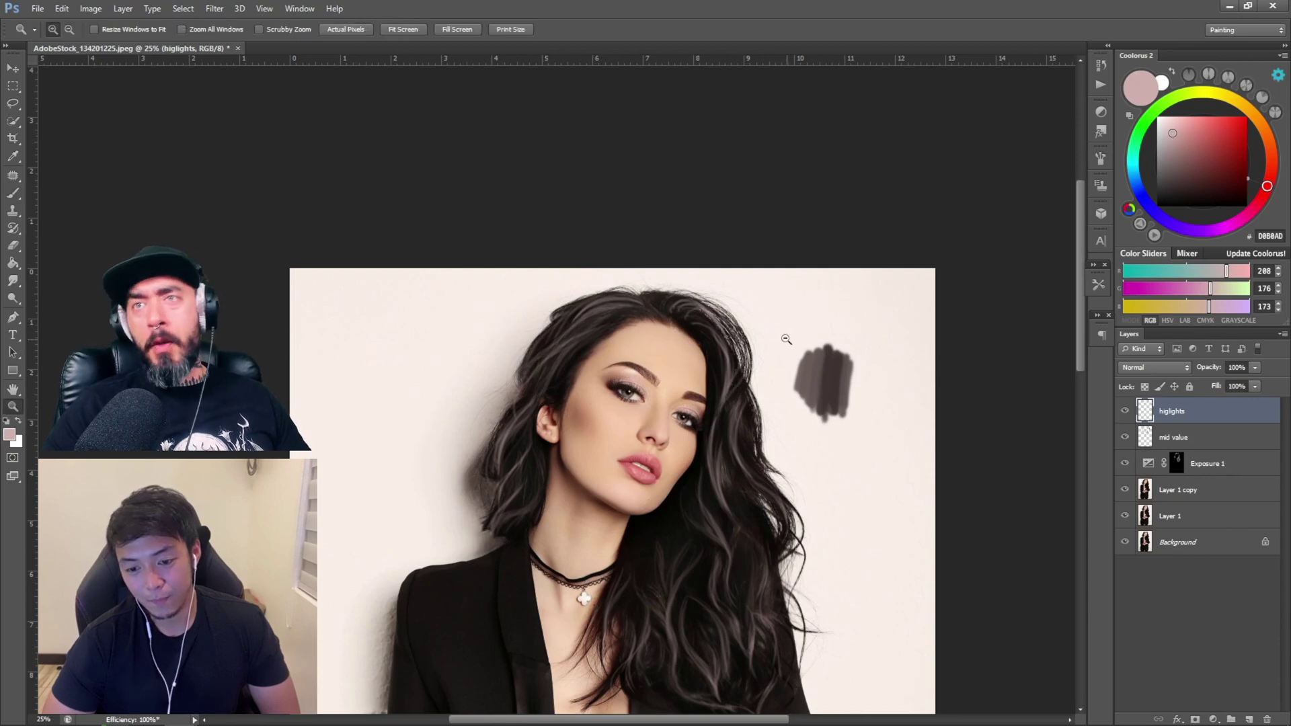
left_click(764, 311, "alt")
left_click(764, 311, "alt")
left_click(769, 314, "alt")
left_click(561, 174)
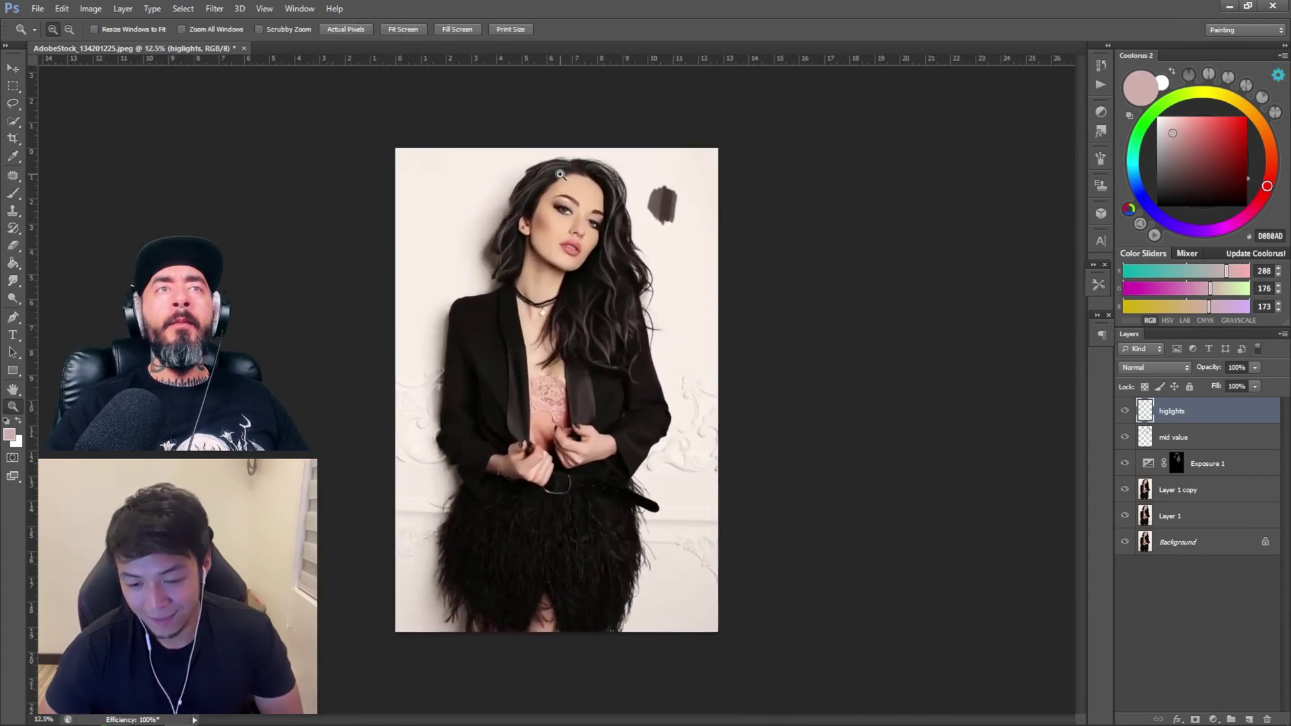
left_click(560, 174)
left_click(560, 174)
key("space")
left_click_drag(620, 202, 648, 354)
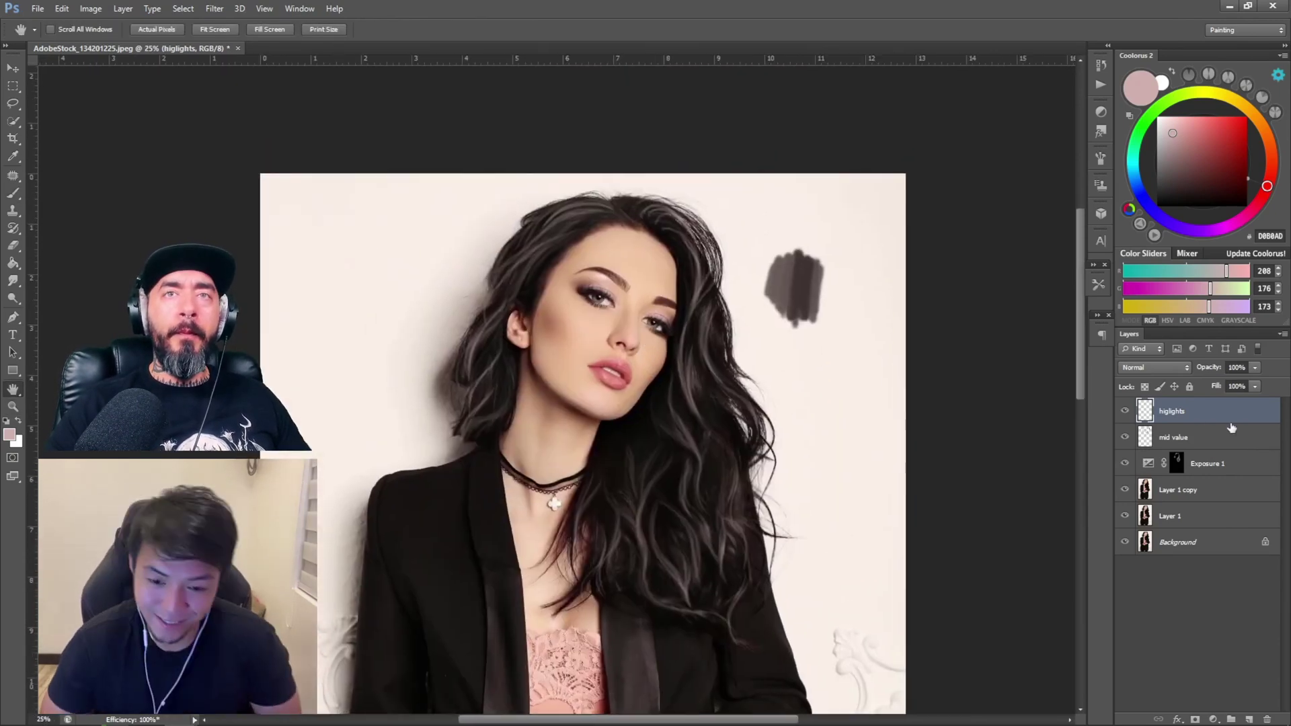
left_click(1125, 411)
left_click(1125, 411)
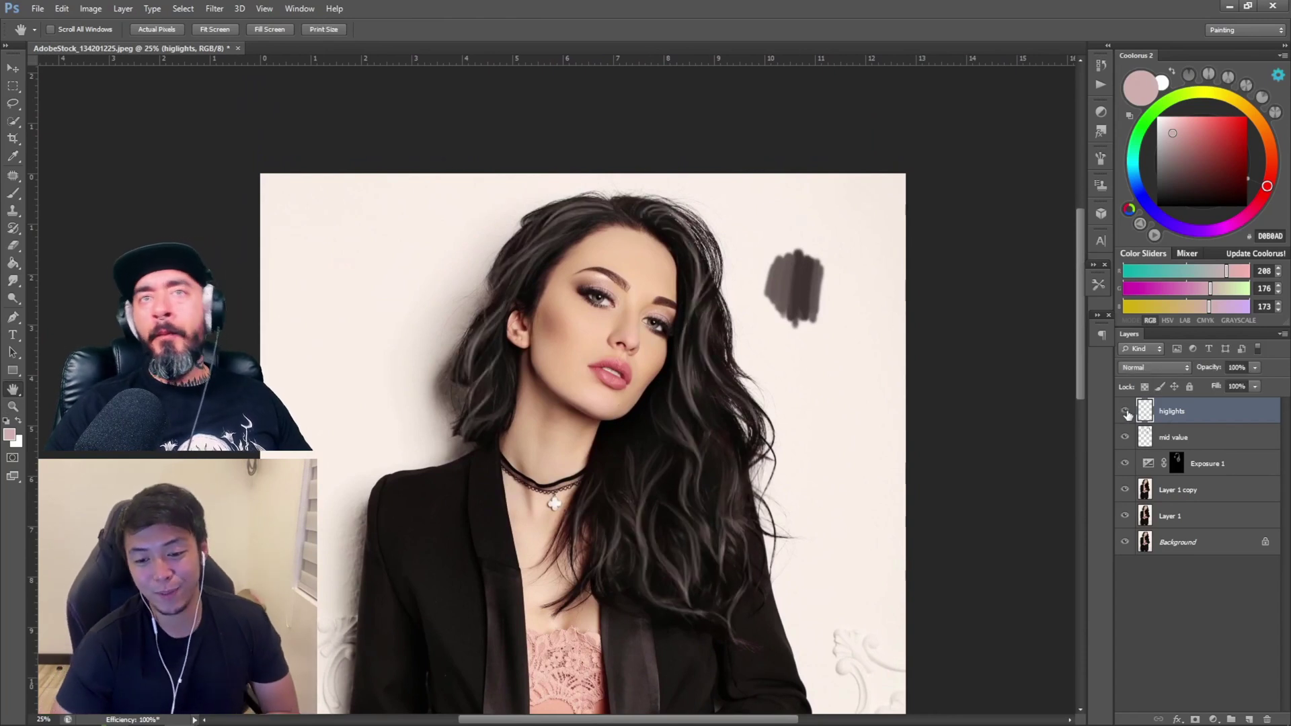
left_click(1126, 412)
left_click(1126, 412)
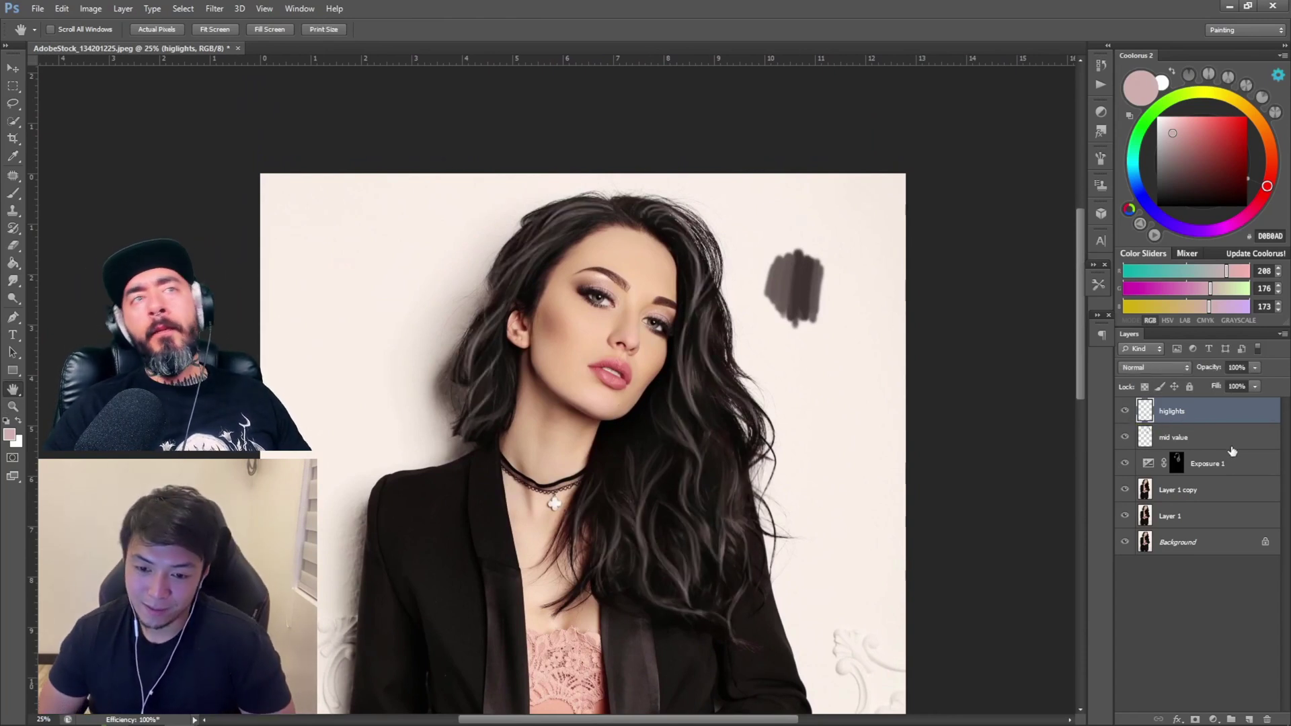
Select Layer 1 copy and reduce the Smudge tool's brush to 400 px for work on the hair's outer edges.
left_click(1225, 439)
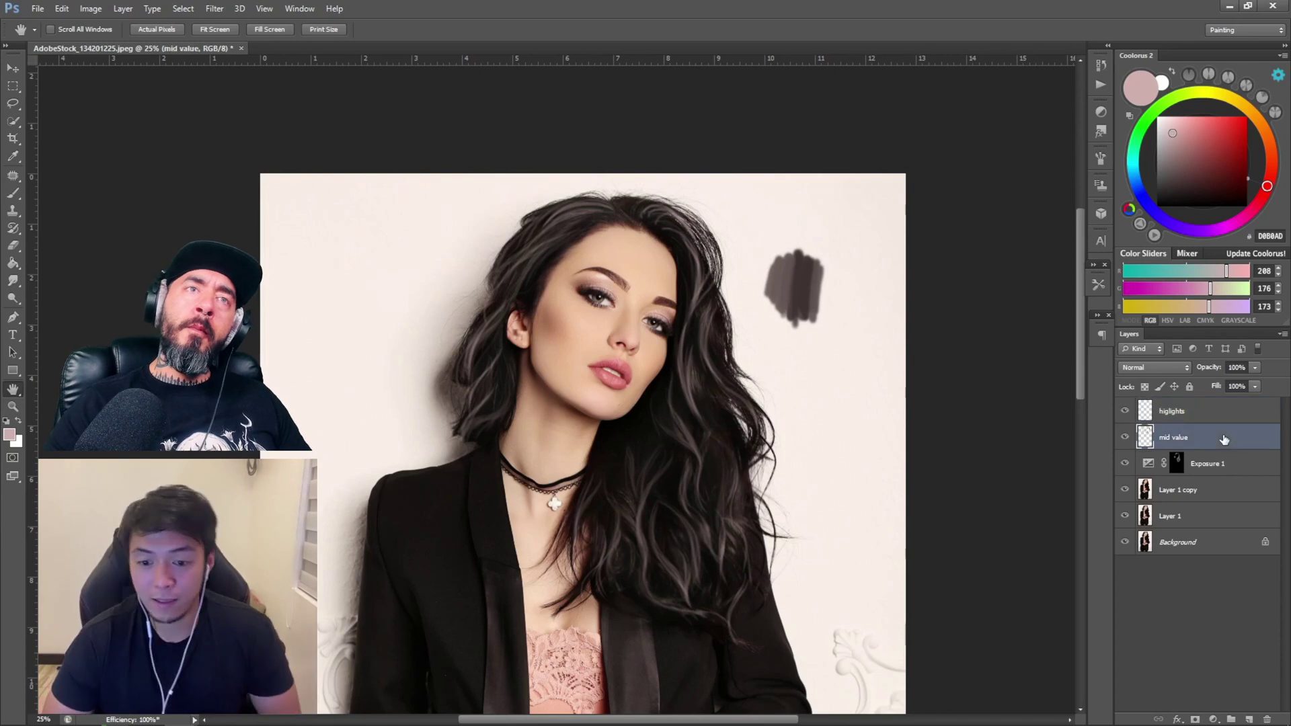
left_click(1195, 489)
left_click(13, 281)
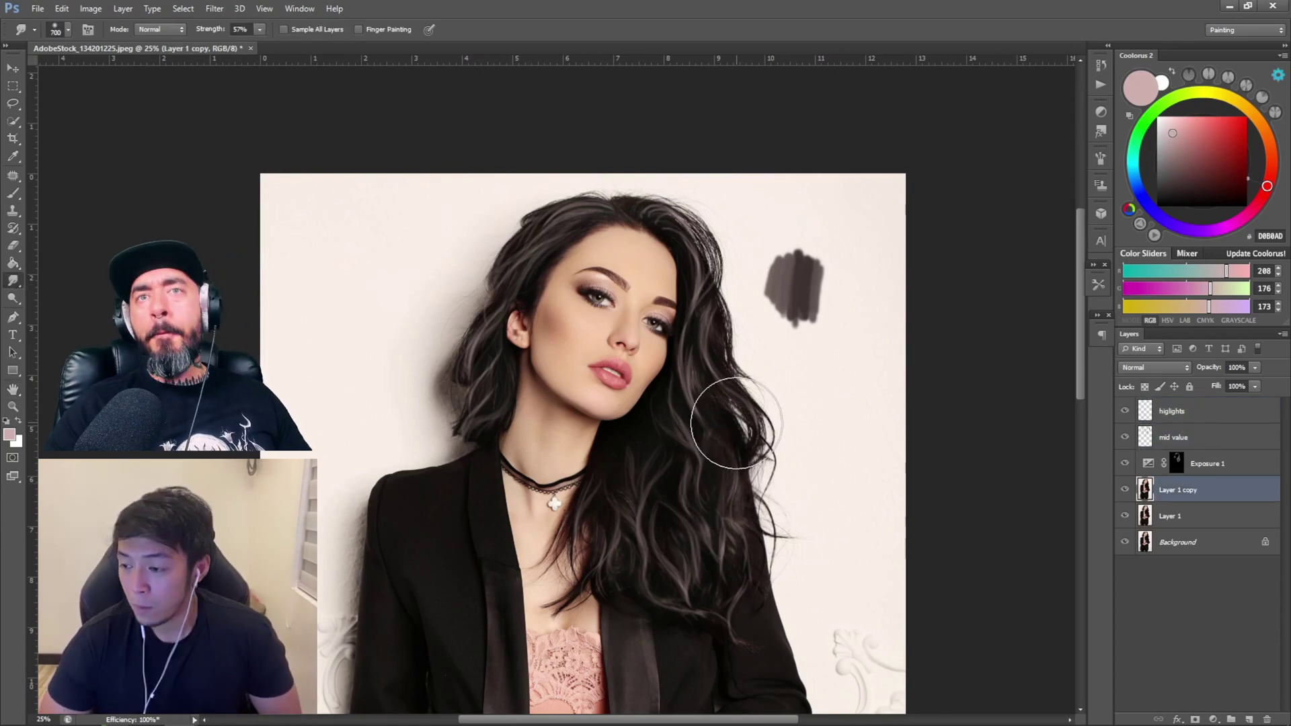
key("bracketleft")
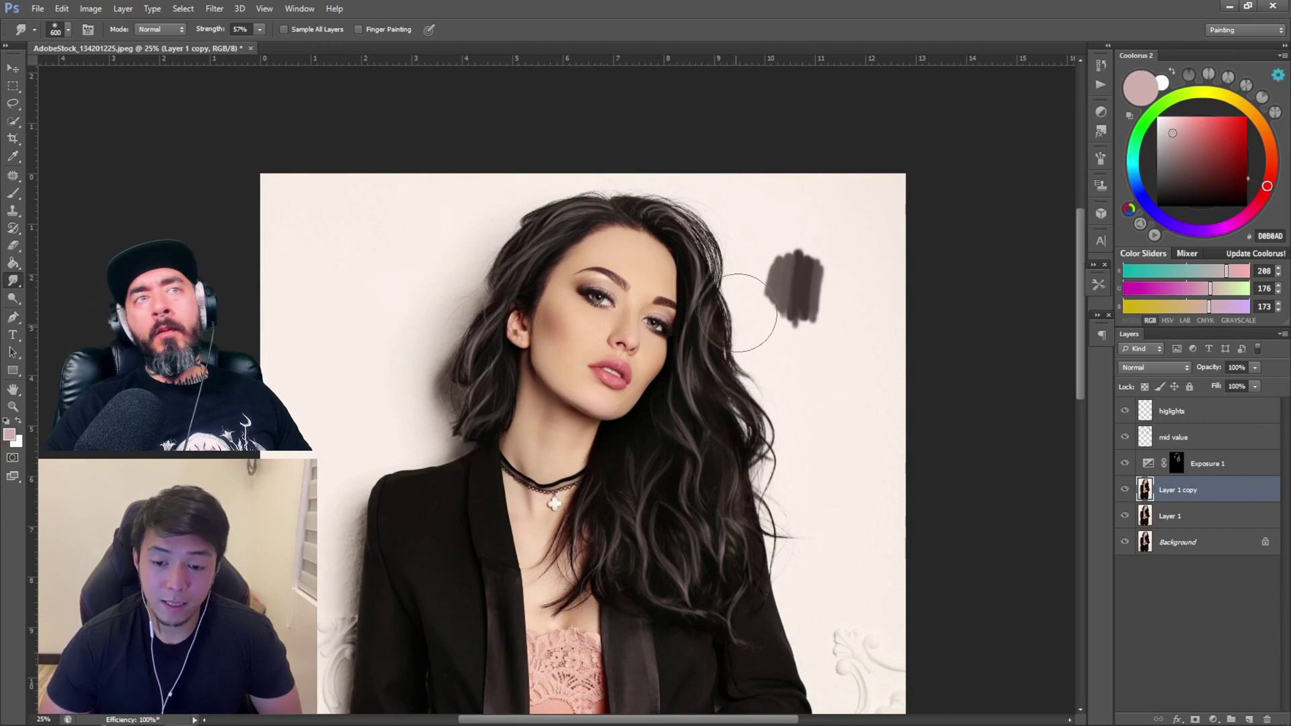
key("bracketleft")
key("bracketleft")
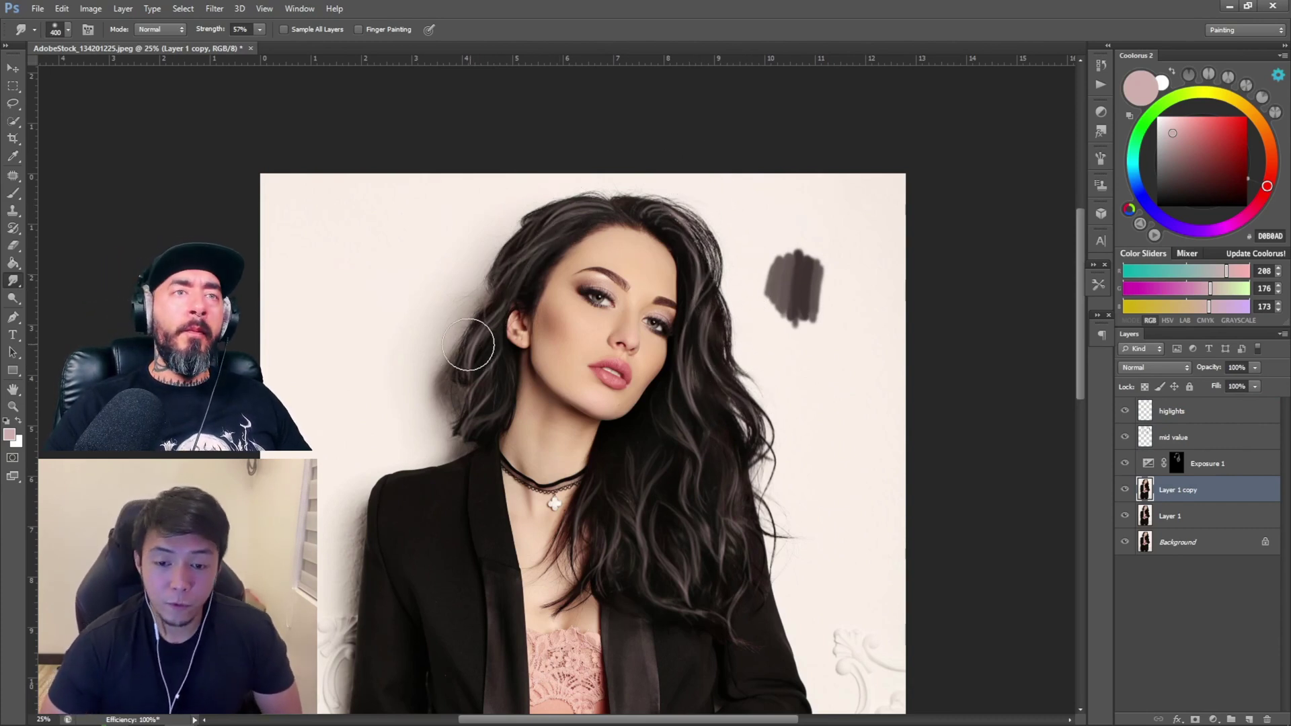
Examine the hair in the context of the full portrait and again at closer range.
key("z")
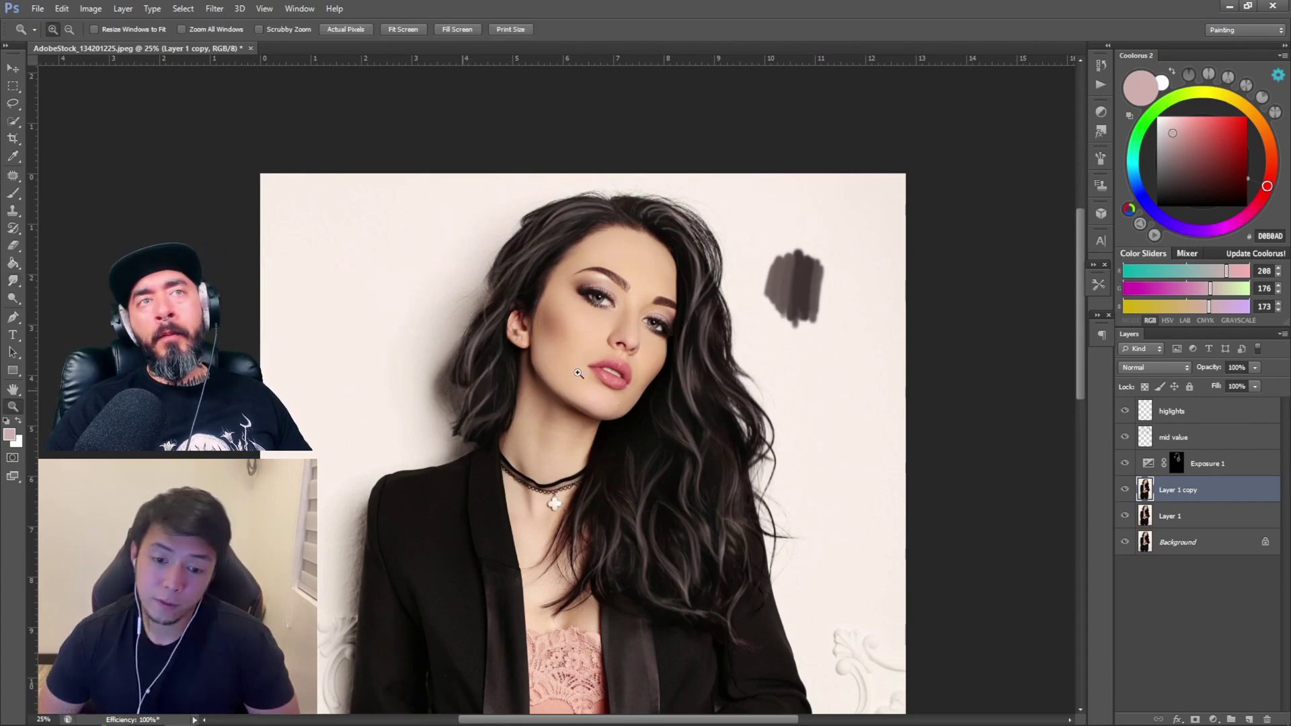
left_click(575, 176, "alt")
left_click(574, 175, "alt")
left_click(574, 176, "alt")
left_click(575, 175, "alt")
left_click(575, 175)
left_click(574, 176)
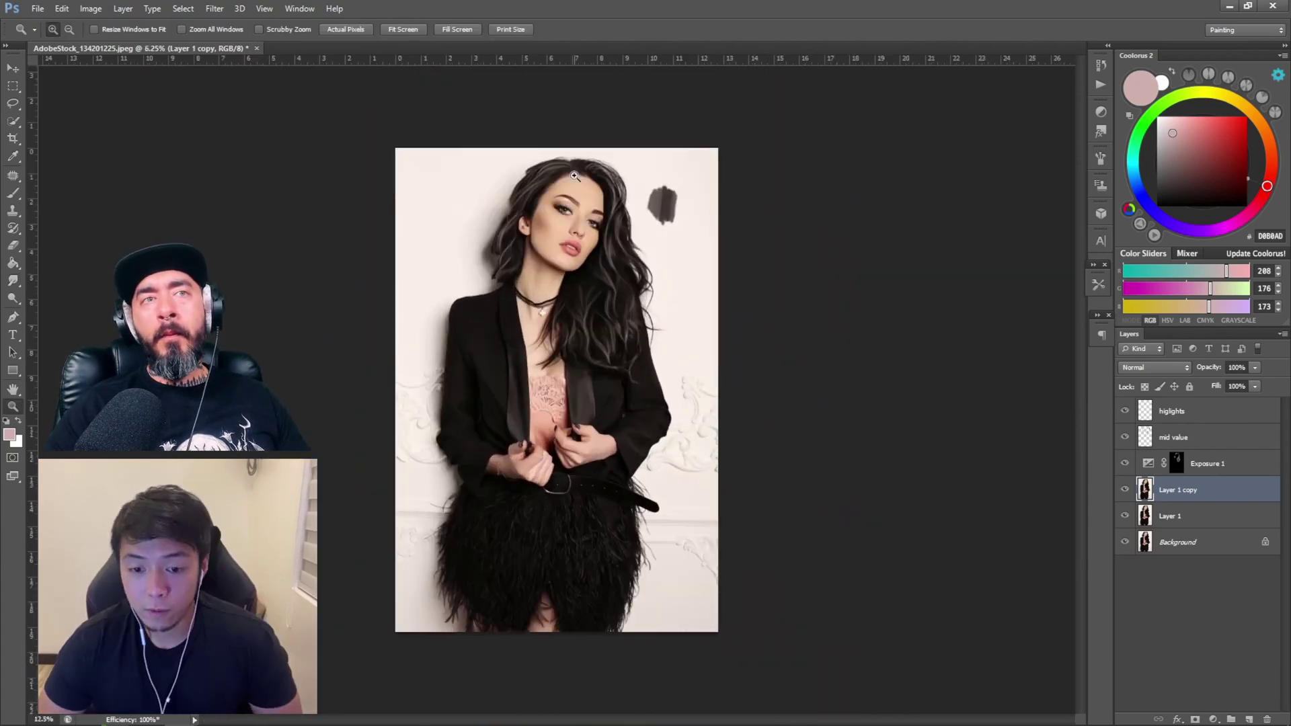
left_click(574, 175)
left_click(574, 176)
left_click(574, 175)
key("h")
left_click_drag(643, 179, 629, 259)
Save the layered portrait as 1.psd.
key("ctrl+s")
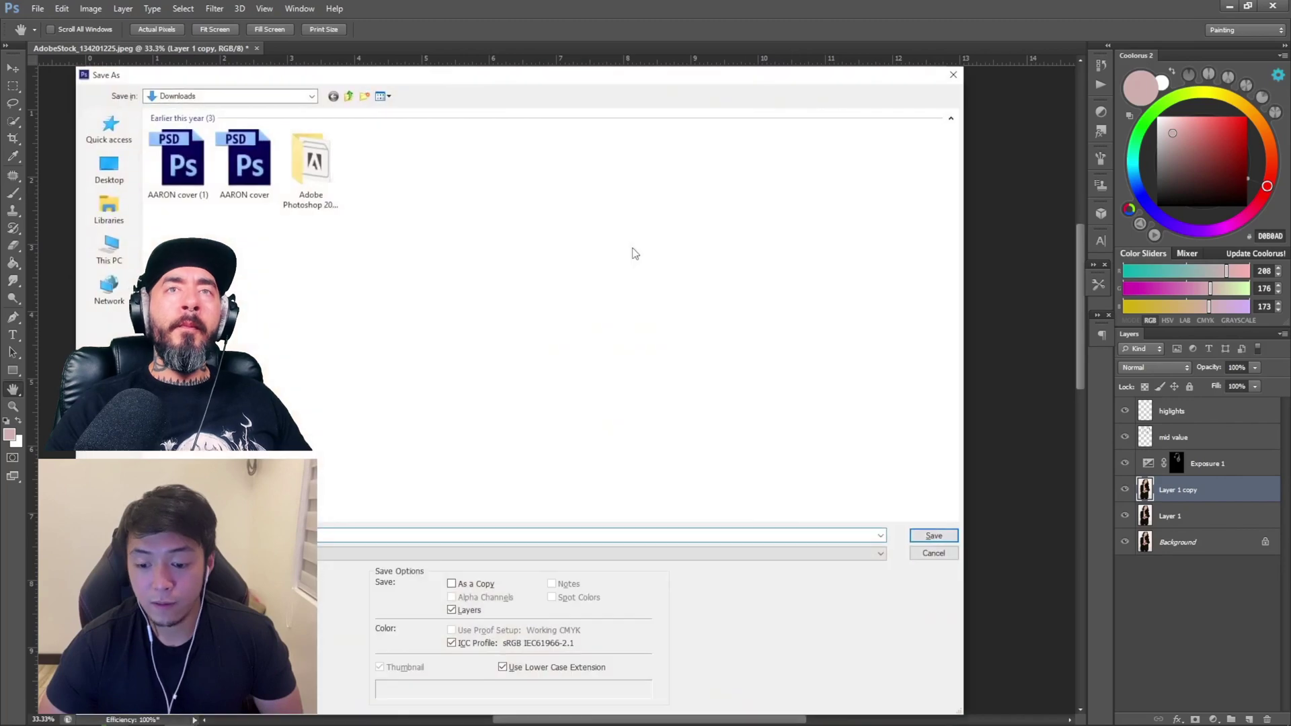
key("Escape")
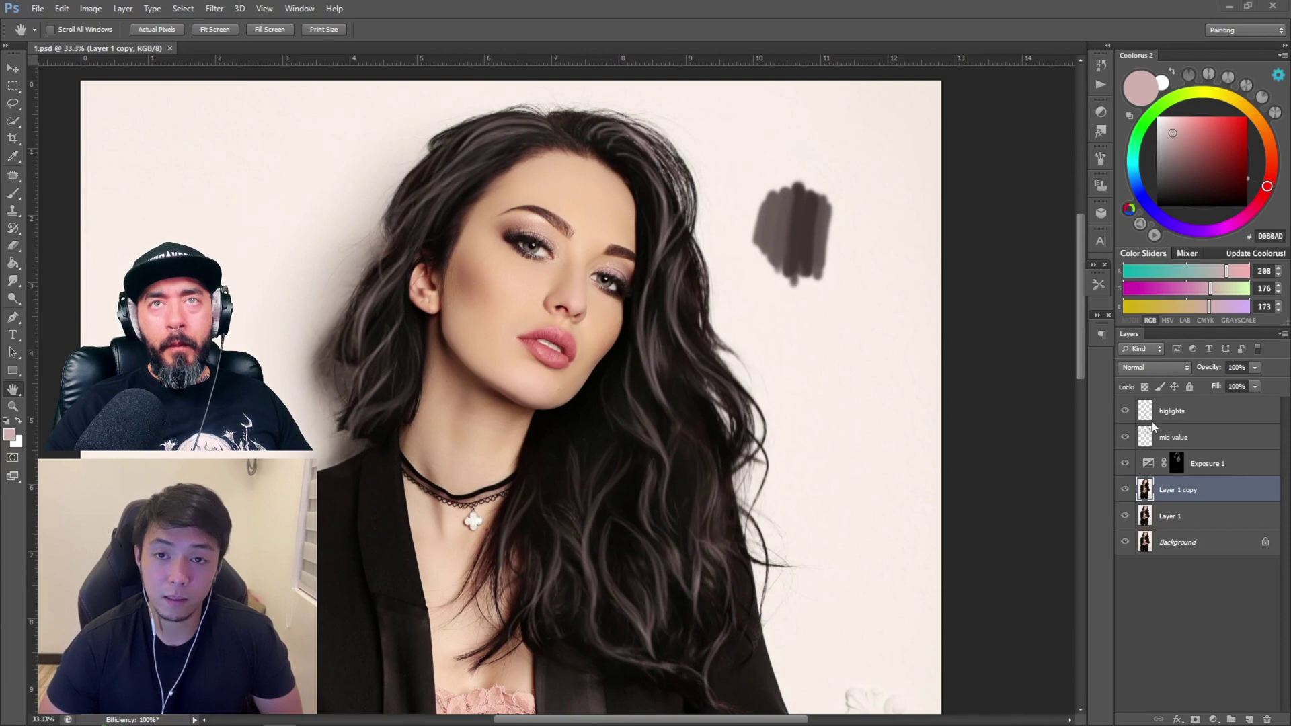
Add a new layer above the higlights layer and name it Details.
left_click(1195, 418)
left_click(1249, 719)
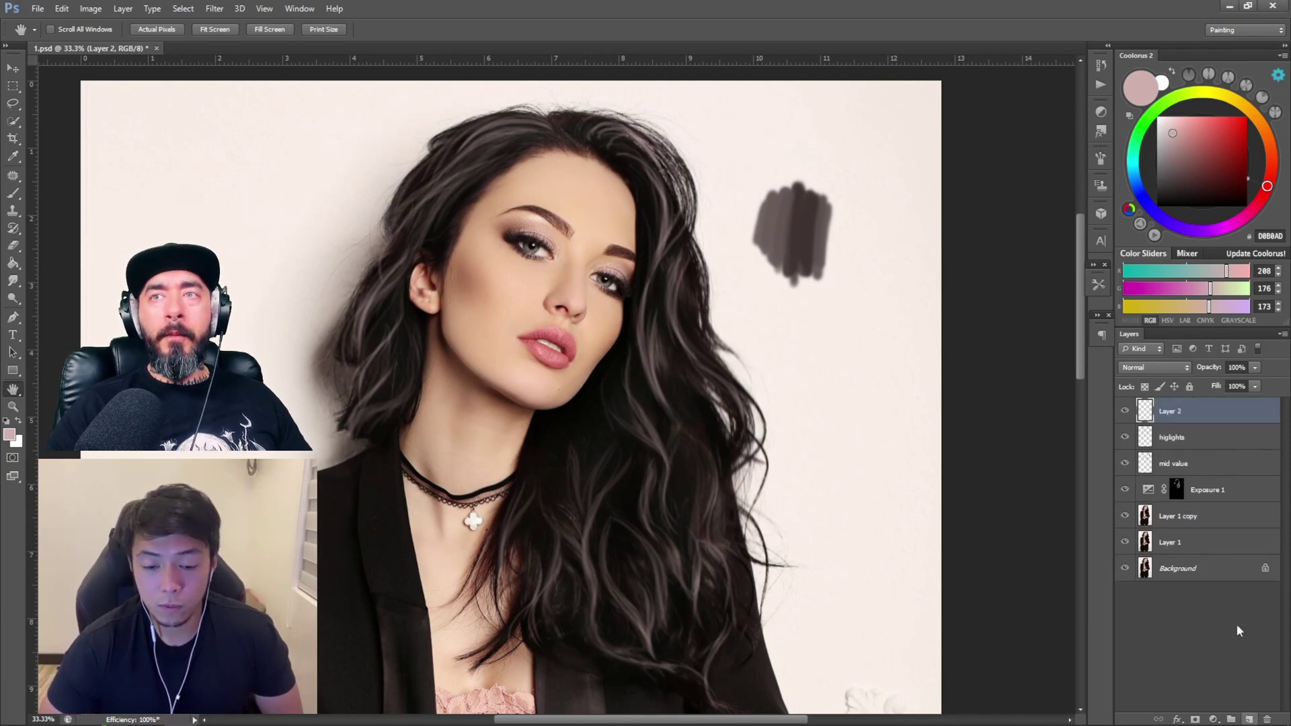
double_click(1179, 410)
type("Details")
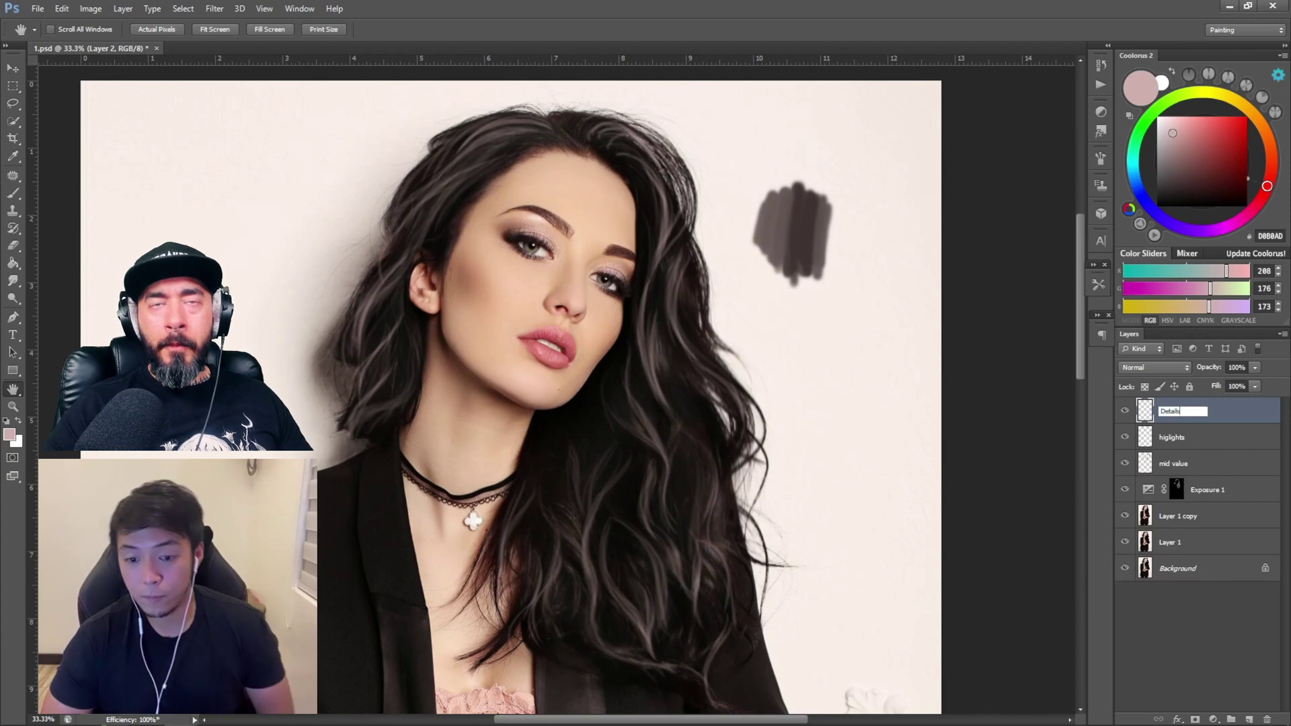
key("Return")
Paint fine strands over the shorter hair around the visible ear with a 10 px brush in light pinkish grey #DAC4C0.
key("b")
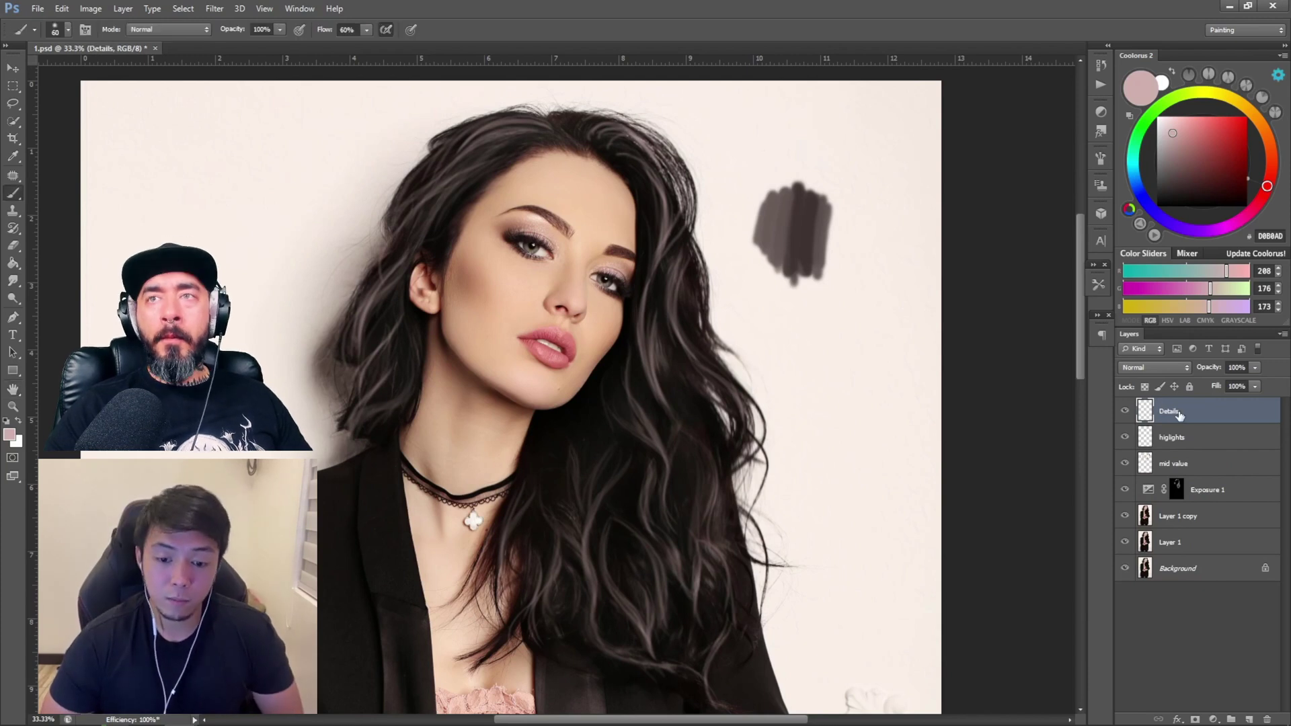
left_click(656, 384, "alt")
left_click(1169, 131)
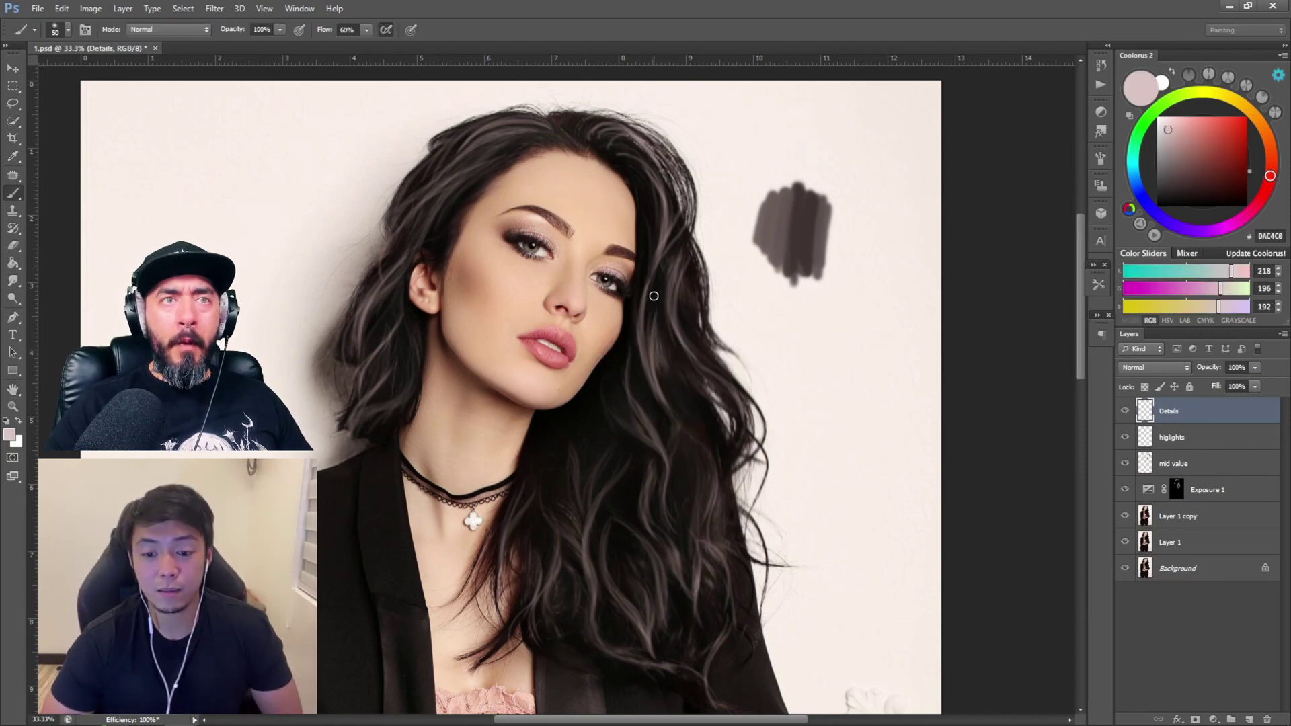
key("bracketleft")
key("bracketleft")
key("bracketleft")
key("bracketleft")
key("bracketleft")
key("bracketleft")
key("bracketleft")
key("bracketleft")
key("bracketleft")
key("bracketleft")
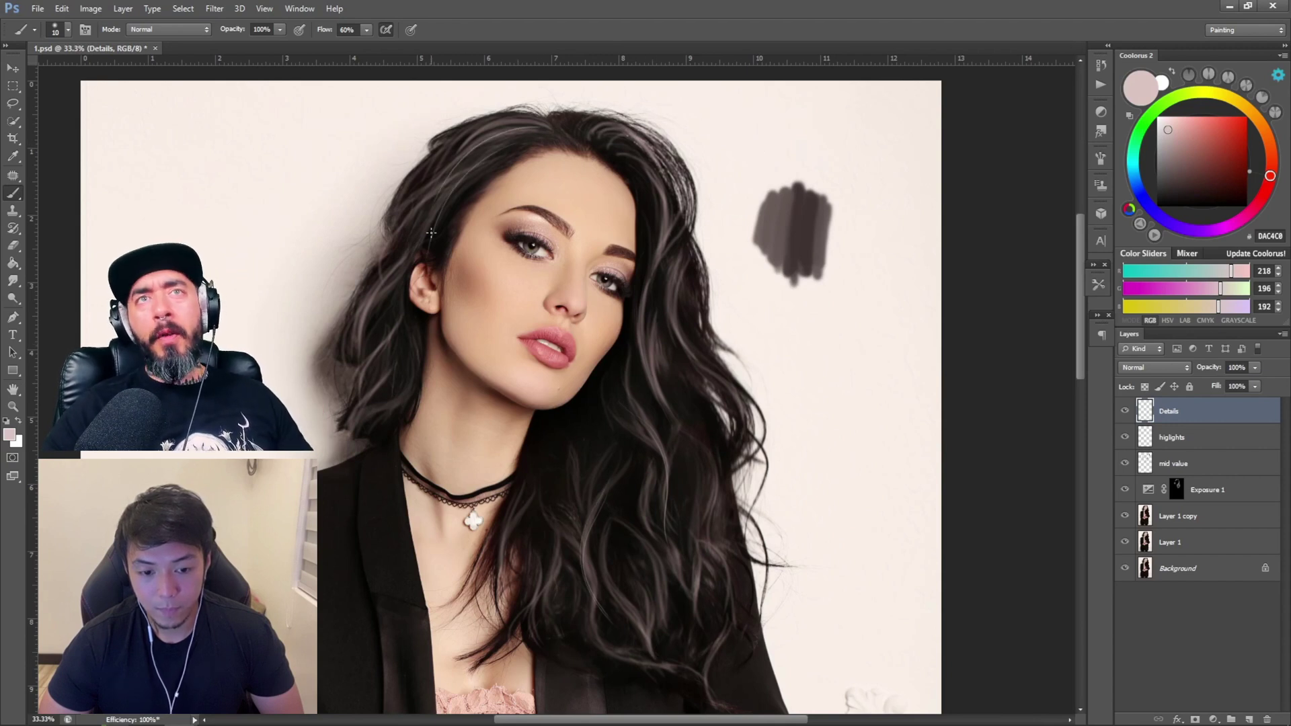
left_click_drag(402, 255, 365, 368)
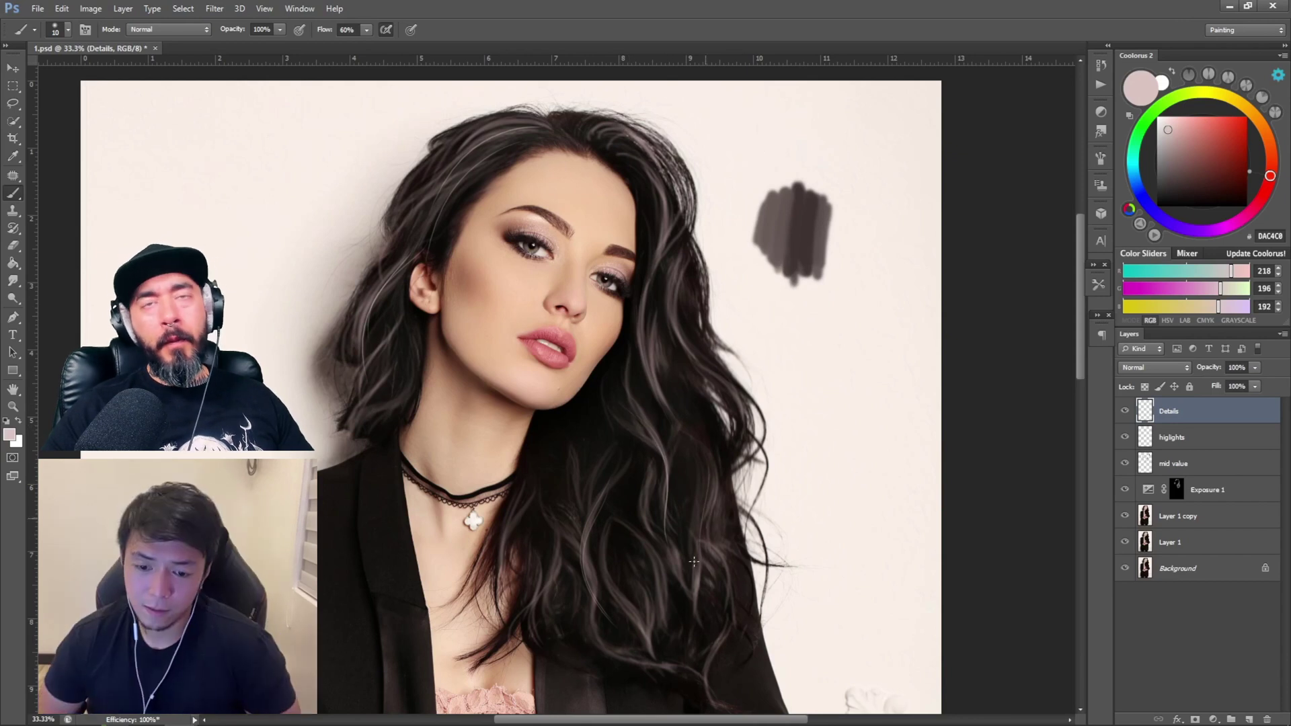
Add fine 10 px strands throughout the long hair, from the crown beside the forehead down to the lower curls.
left_click_drag(703, 535, 689, 622)
left_click_drag(701, 565, 689, 624)
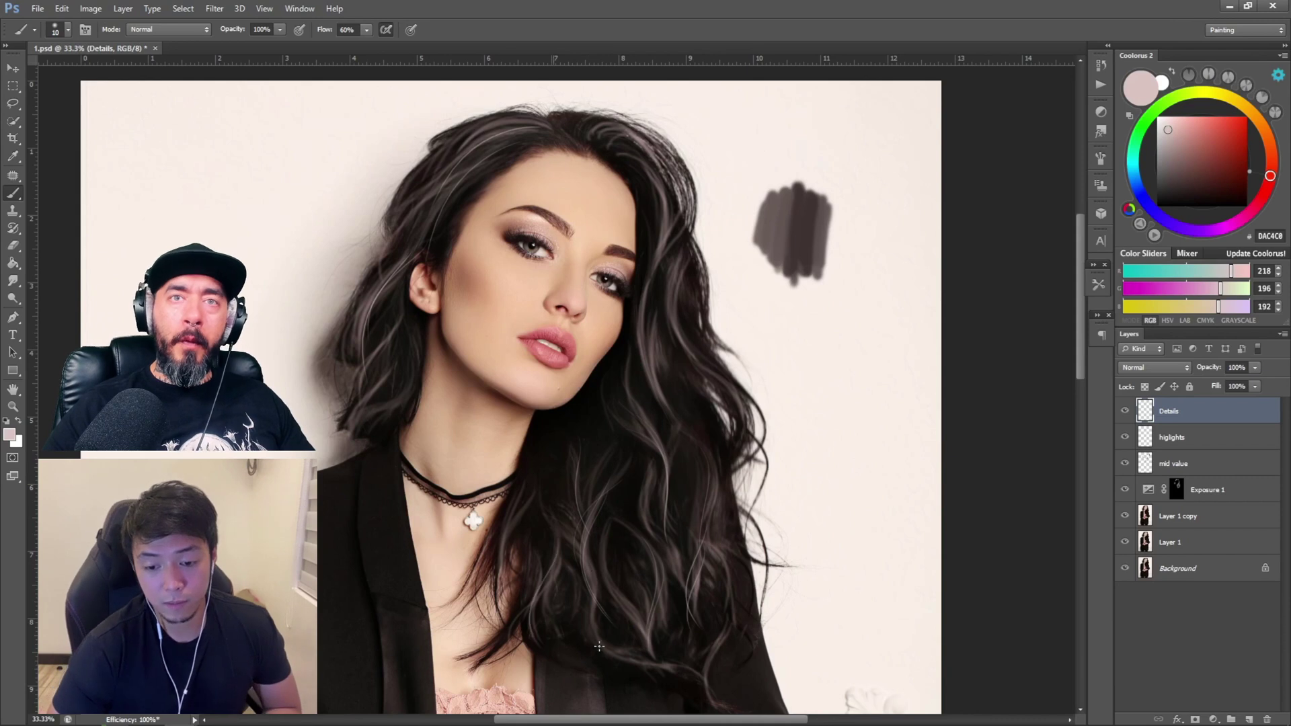
left_click_drag(644, 302, 671, 429)
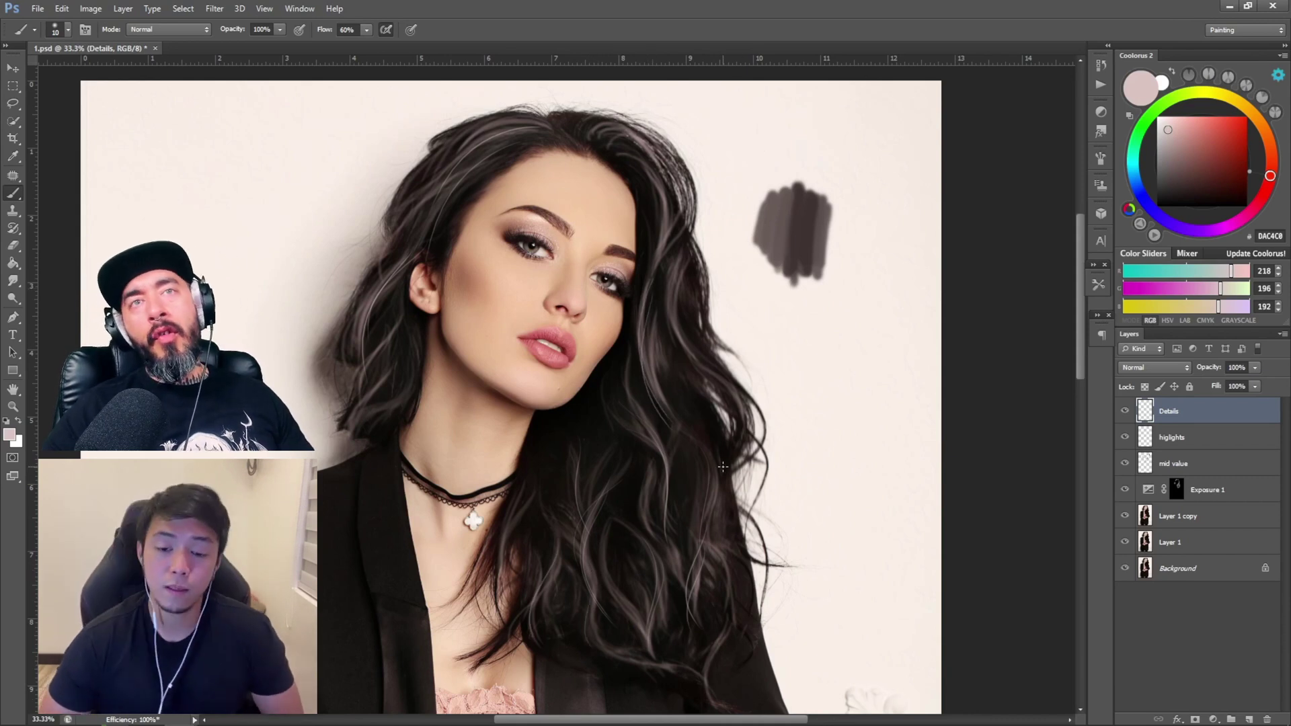
left_click_drag(626, 153, 669, 236)
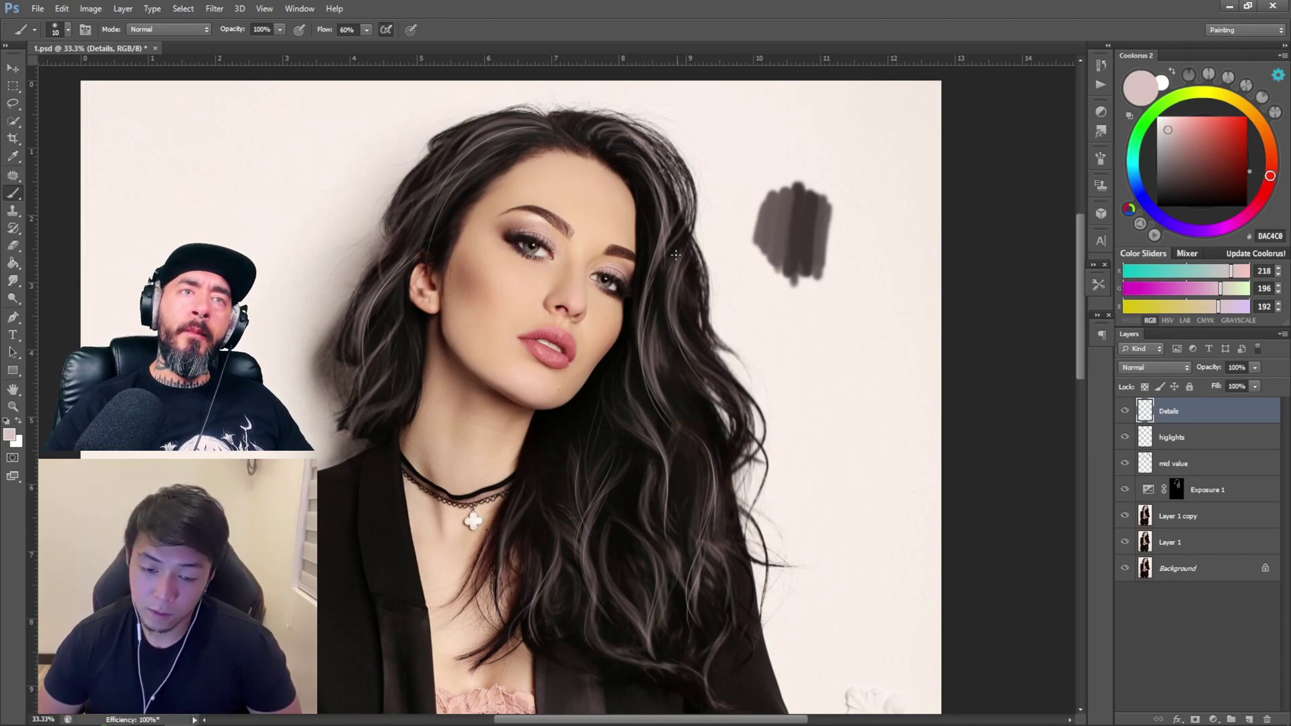
Examine how the fine detail strands look across the hair from a wider view of the portrait.
key("z")
left_click(723, 181, "alt")
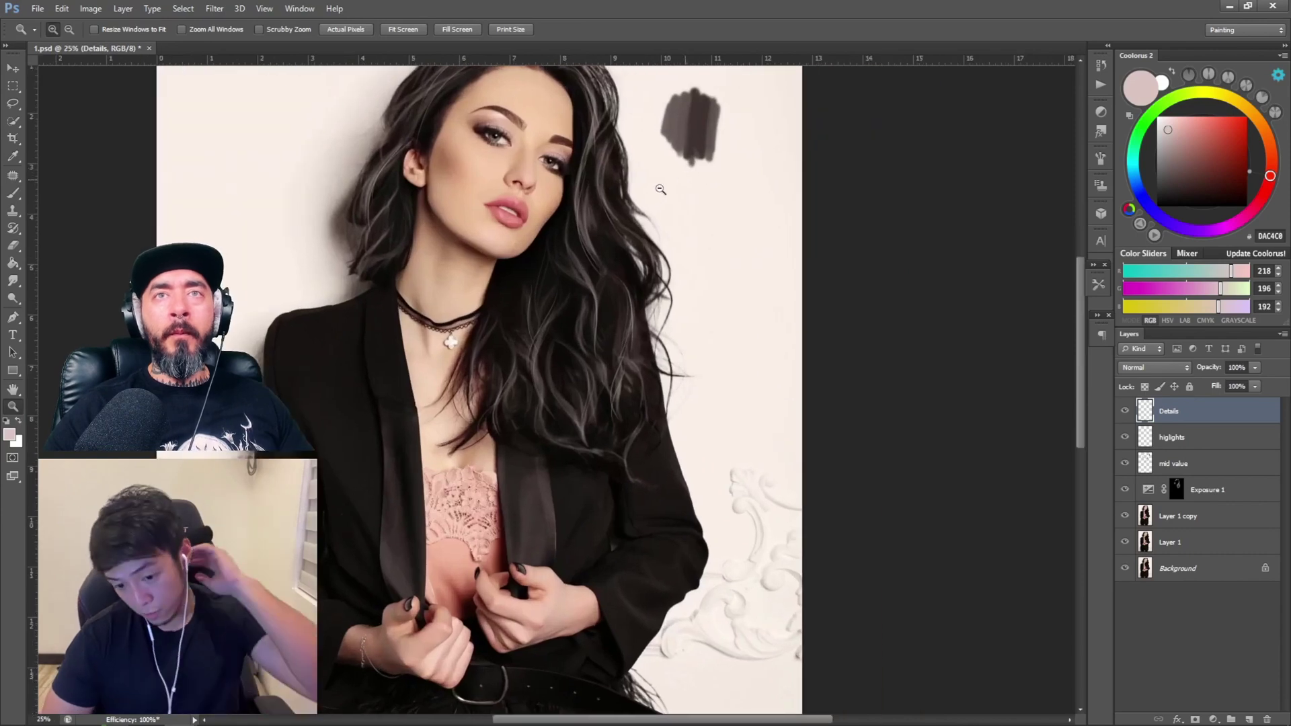
left_click(659, 191, "alt")
left_click(657, 191, "alt")
left_click(597, 125)
left_click(609, 115)
key("space")
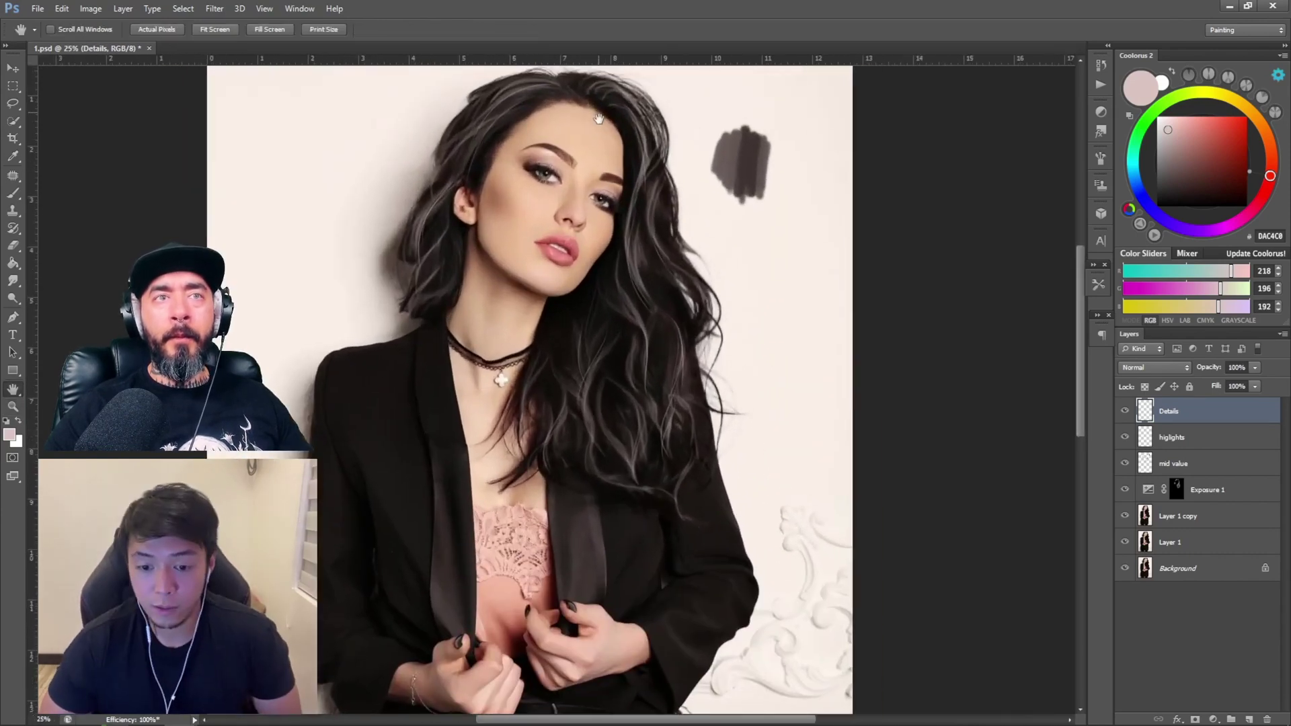
left_click_drag(599, 118, 611, 186)
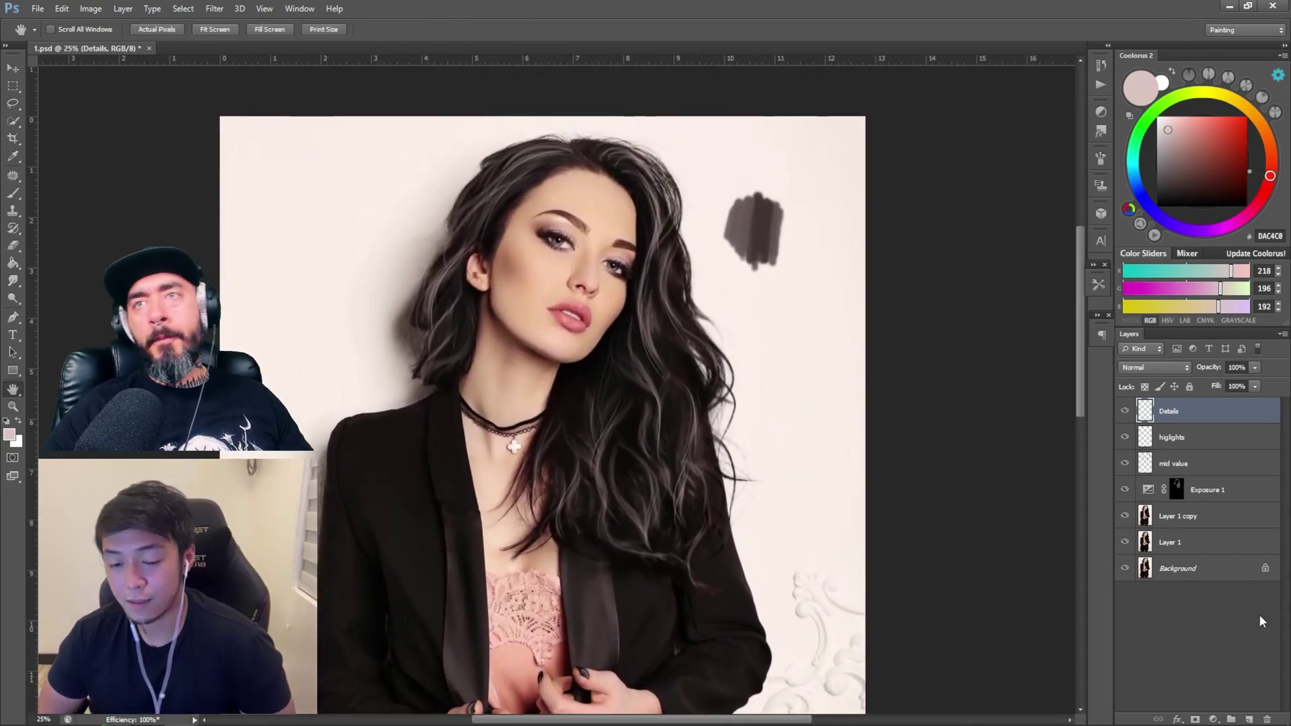
Add a new layer above the Details layer, name it color and set its blend mode to Color.
left_click(1249, 718)
double_click(1170, 411)
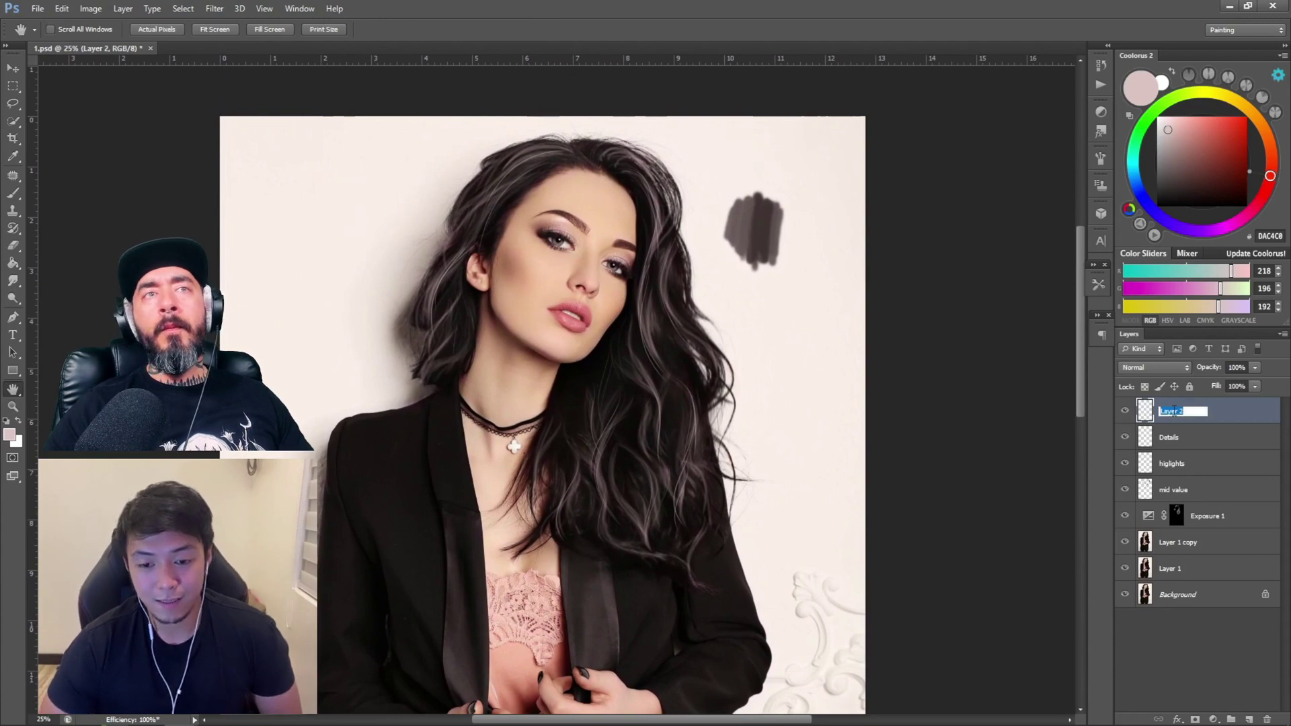
key("Return")
key("BackSpace")
key("BackSpace")
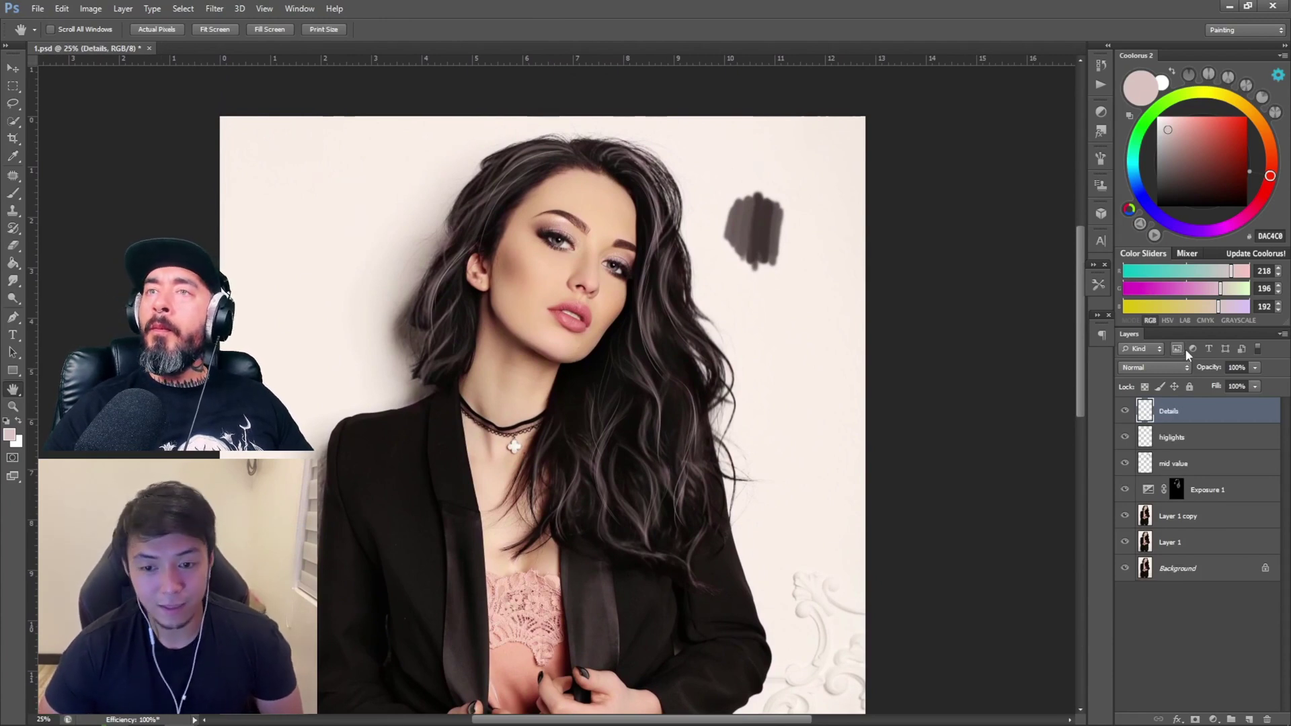
key("ctrl+alt+z")
key("ctrl+alt+z")
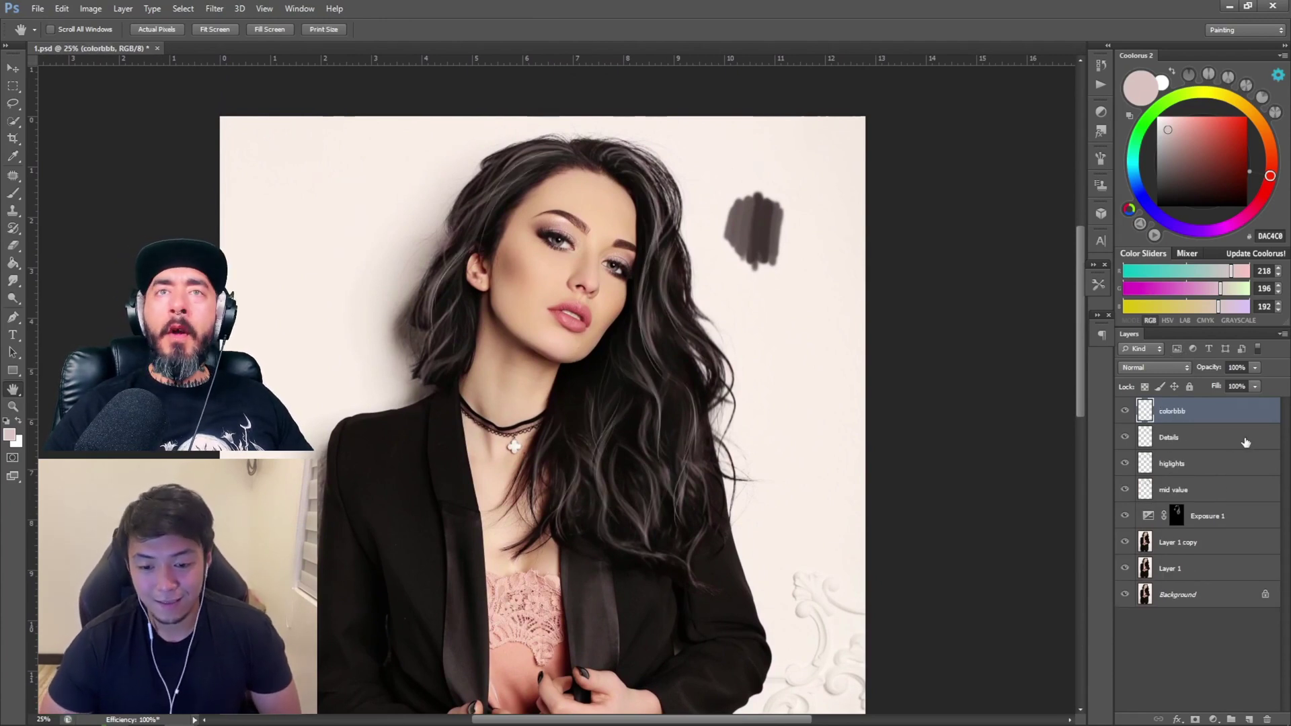
double_click(1174, 413)
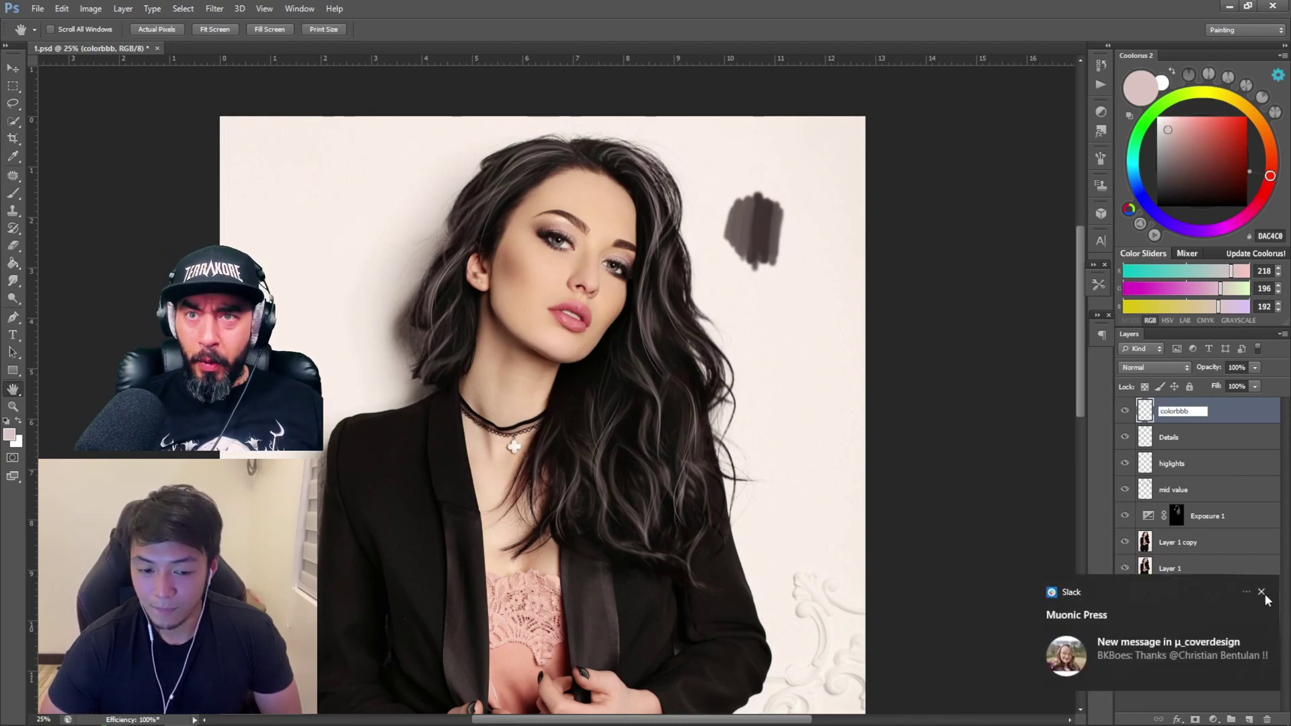
left_click(1263, 594)
left_click(1195, 413)
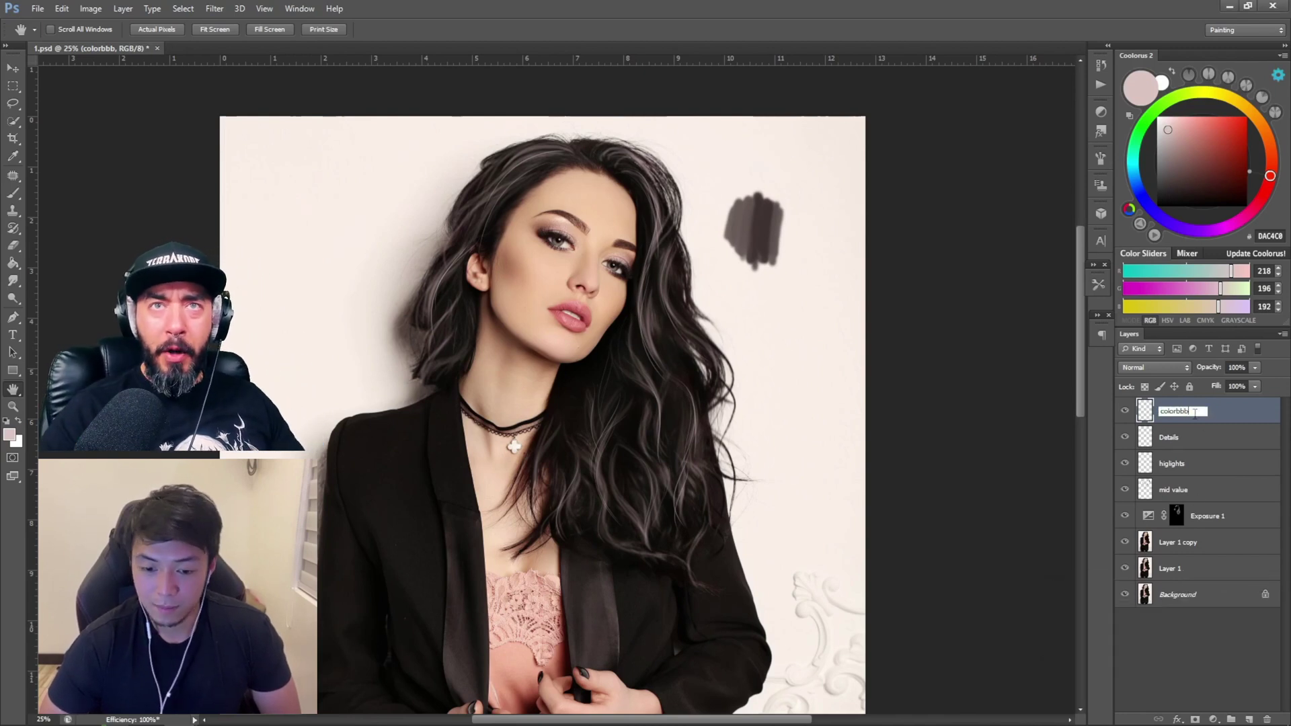
key("Return")
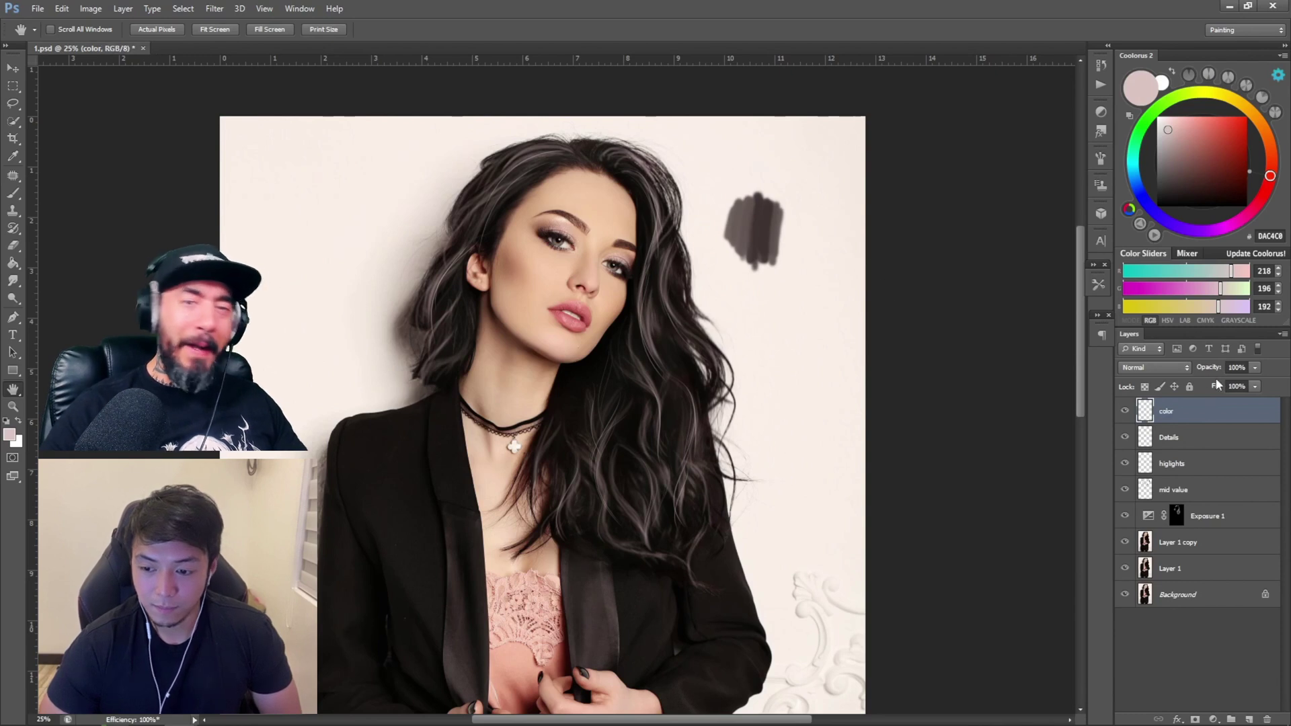
left_click(1151, 366)
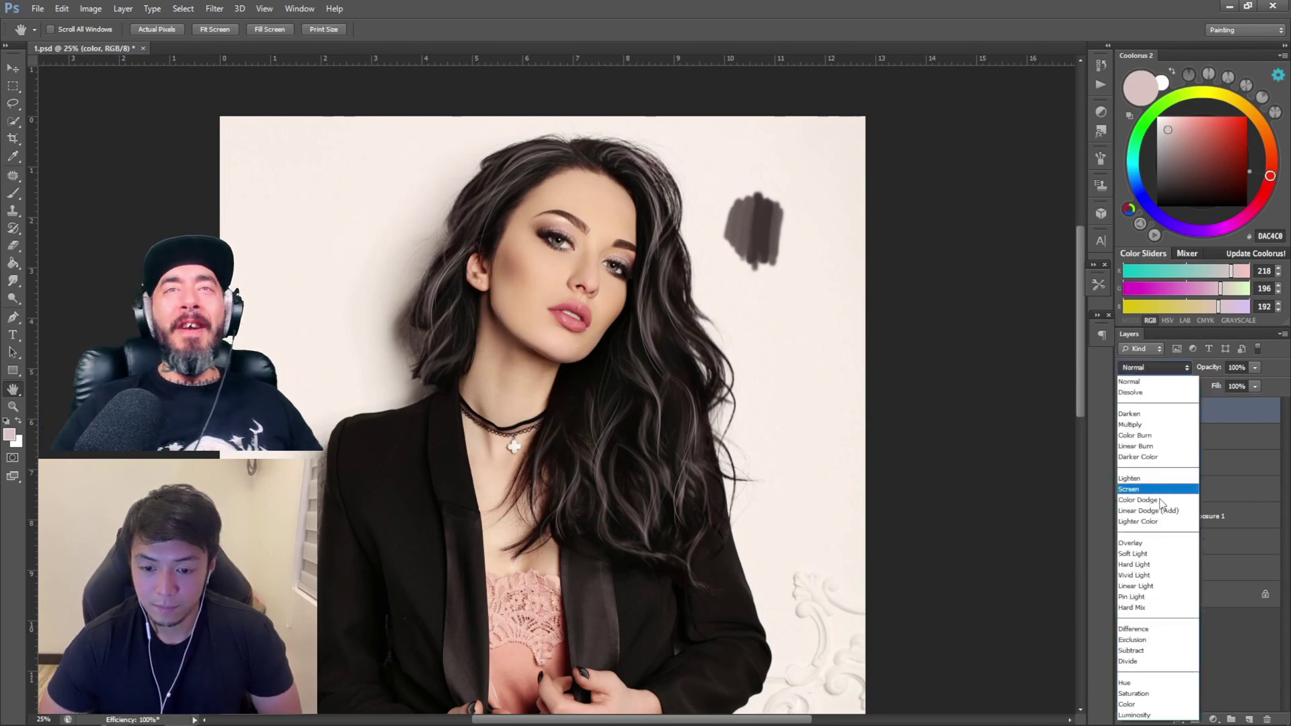
left_click(1138, 711)
Load the "] soft" brush preset and choose dark red #680F00 as the painting colour.
left_click(1099, 285)
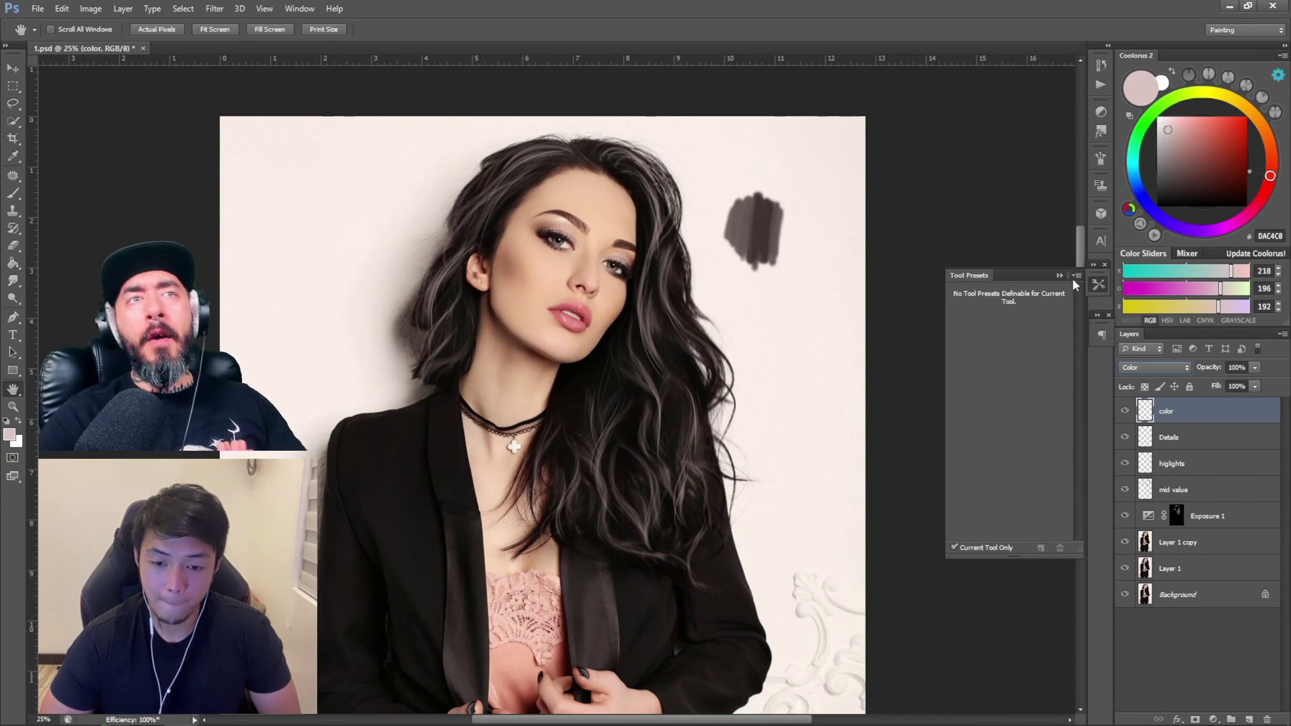
left_click(1096, 283)
left_click(1096, 284)
key("b")
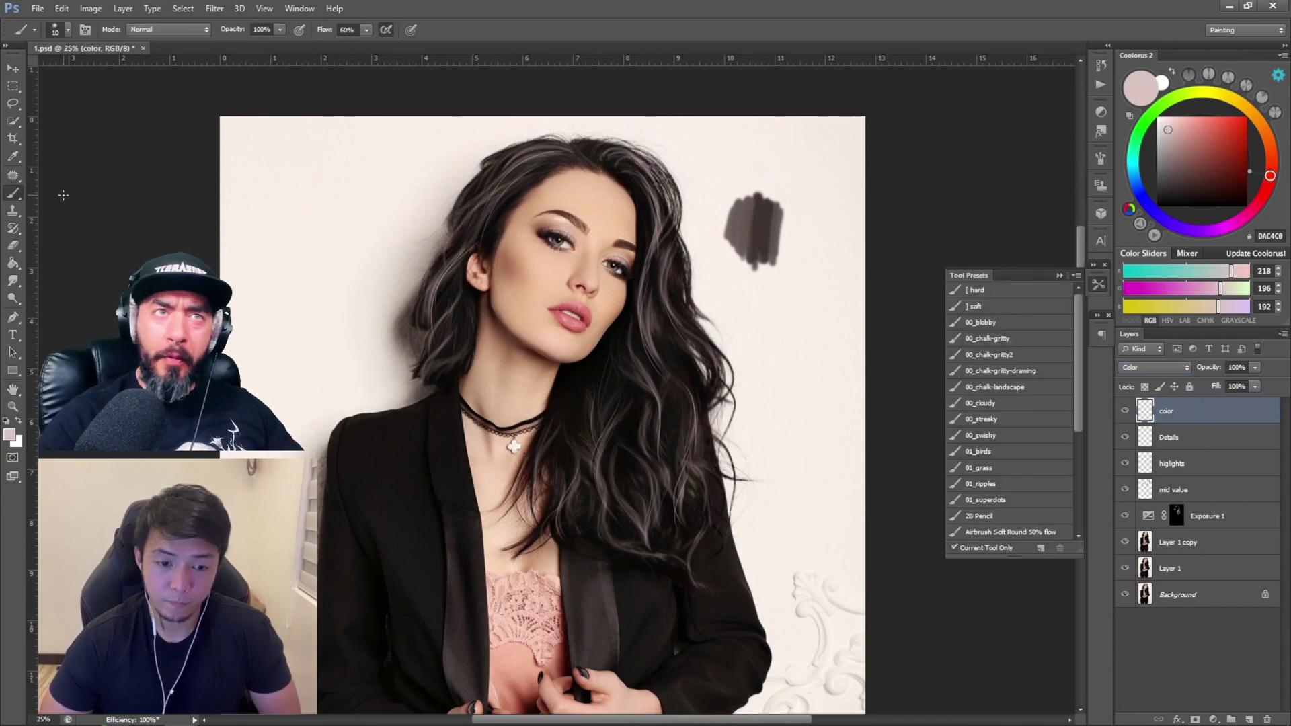
left_click(1030, 308)
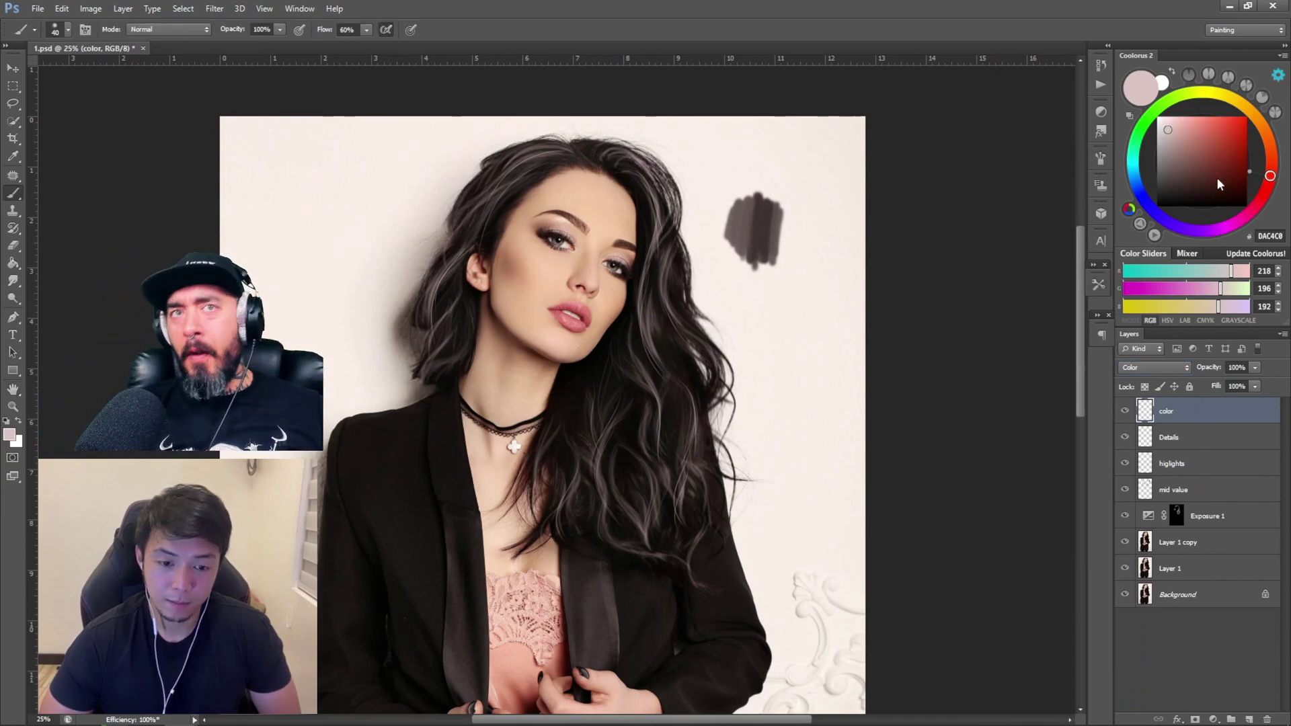
left_click_drag(1221, 180, 1247, 165)
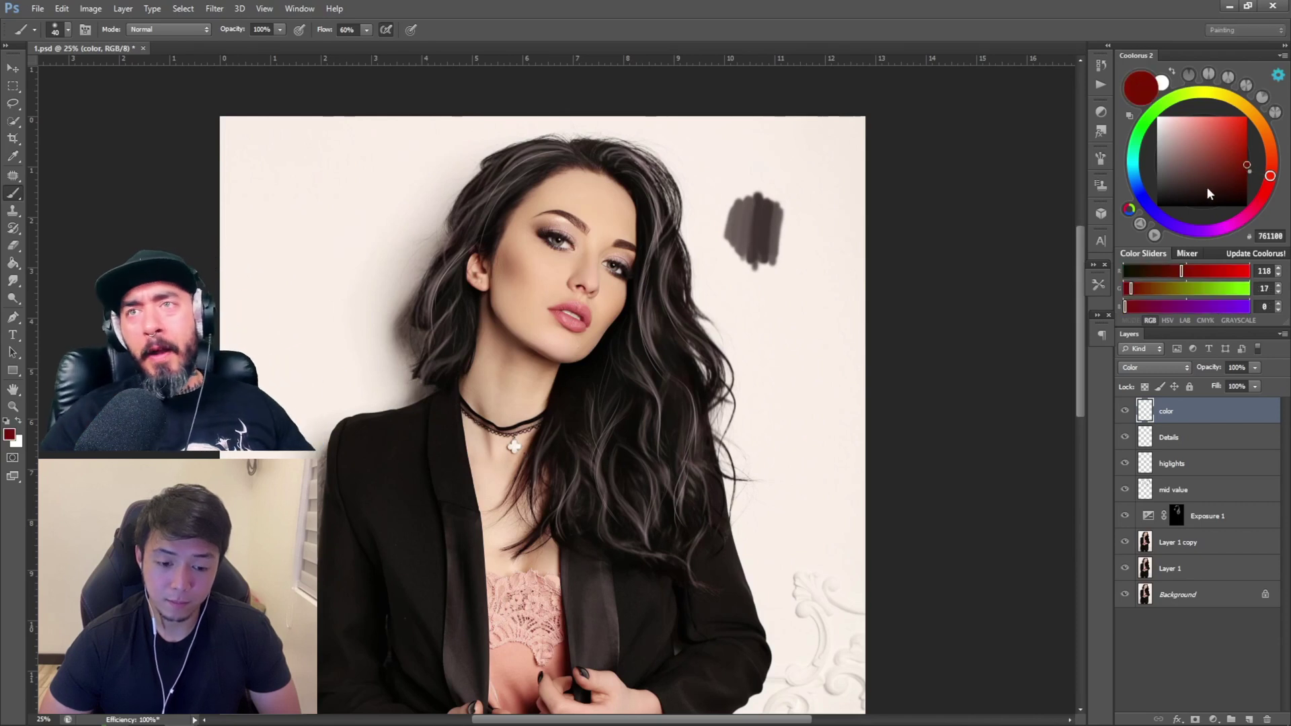
Paint dark red over the long hair from the crown to the lower curls, varying the soft brush size and ending at 200 px.
key("]")
key("]")
key("]")
key("]")
key("]")
key("]")
key("]")
key("]")
key("]")
key("]")
mouse_move(616, 160)
left_mouse_down()
mouse_move(638, 173)
mouse_move(652, 275)
mouse_move(622, 431)
left_mouse_up()
key("]")
key("]")
key("[")
mouse_move(652, 245)
left_mouse_down()
mouse_move(657, 380)
mouse_move(638, 356)
mouse_move(579, 468)
left_mouse_up()
key("]")
key("]")
mouse_move(642, 334)
left_mouse_down()
mouse_move(566, 480)
mouse_move(650, 349)
mouse_move(640, 535)
left_mouse_up()
key("]")
key("]")
left_click_drag(659, 386, 648, 555)
key("[")
key("[")
key("[")
key("[")
mouse_move(613, 376)
left_mouse_down()
mouse_move(622, 487)
mouse_move(574, 401)
mouse_move(579, 550)
mouse_move(588, 435)
mouse_move(663, 504)
mouse_move(619, 544)
left_mouse_up()
key("bracketleft")
key("bracketleft")
key("bracketleft")
key("]")
key("]")
key("]")
mouse_move(631, 401)
left_mouse_down()
mouse_move(672, 472)
mouse_move(686, 461)
mouse_move(694, 492)
left_mouse_up()
left_click_drag(654, 284, 680, 480)
key("[")
key("[")
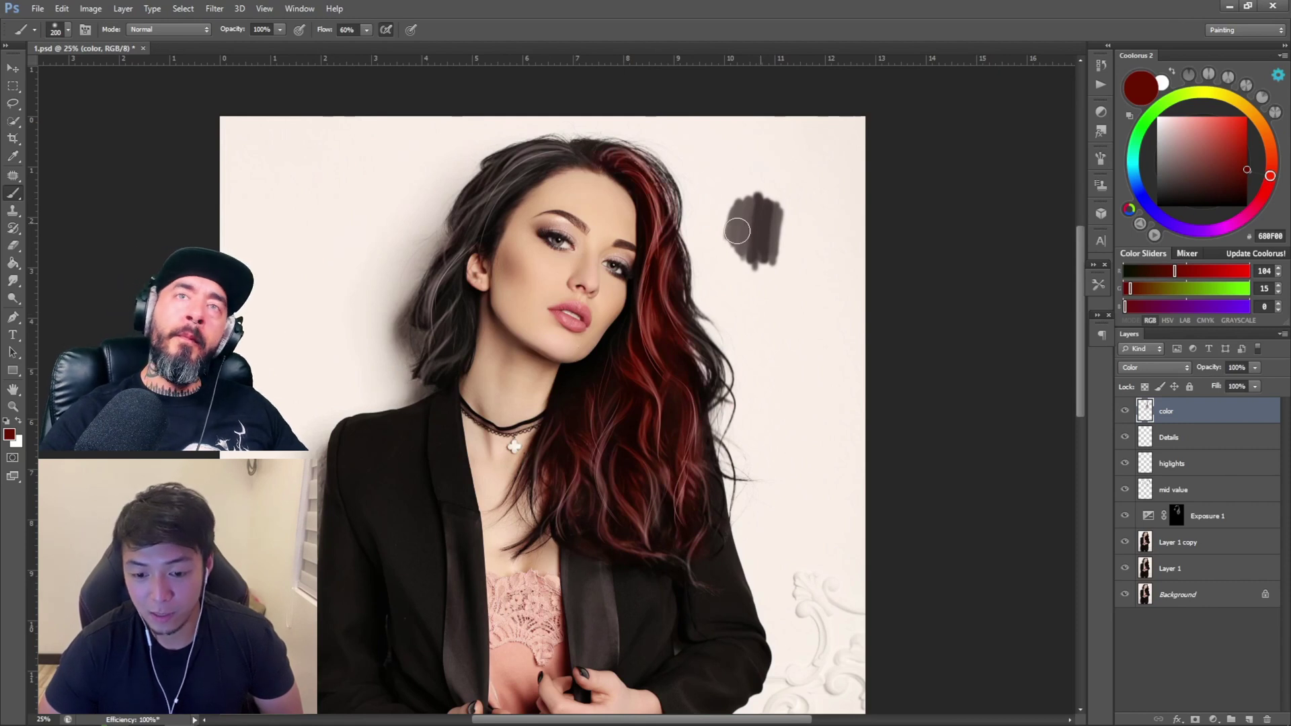
Paint the same dark red across the crown and down the shorter hair around the visible ear with the 200 px brush.
mouse_move(619, 155)
left_mouse_down()
mouse_move(577, 158)
mouse_move(466, 241)
mouse_move(455, 290)
left_mouse_up()
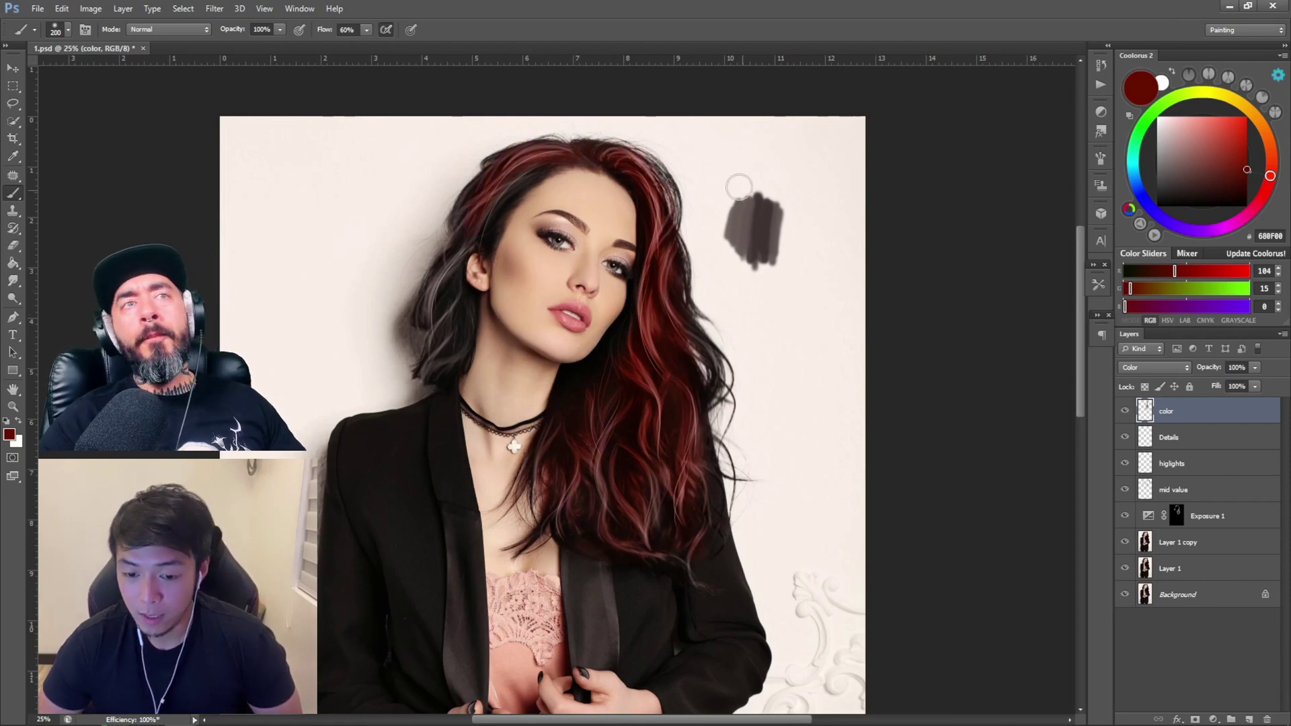
mouse_move(491, 196)
left_mouse_down()
mouse_move(443, 288)
mouse_move(458, 250)
mouse_move(440, 376)
left_mouse_up()
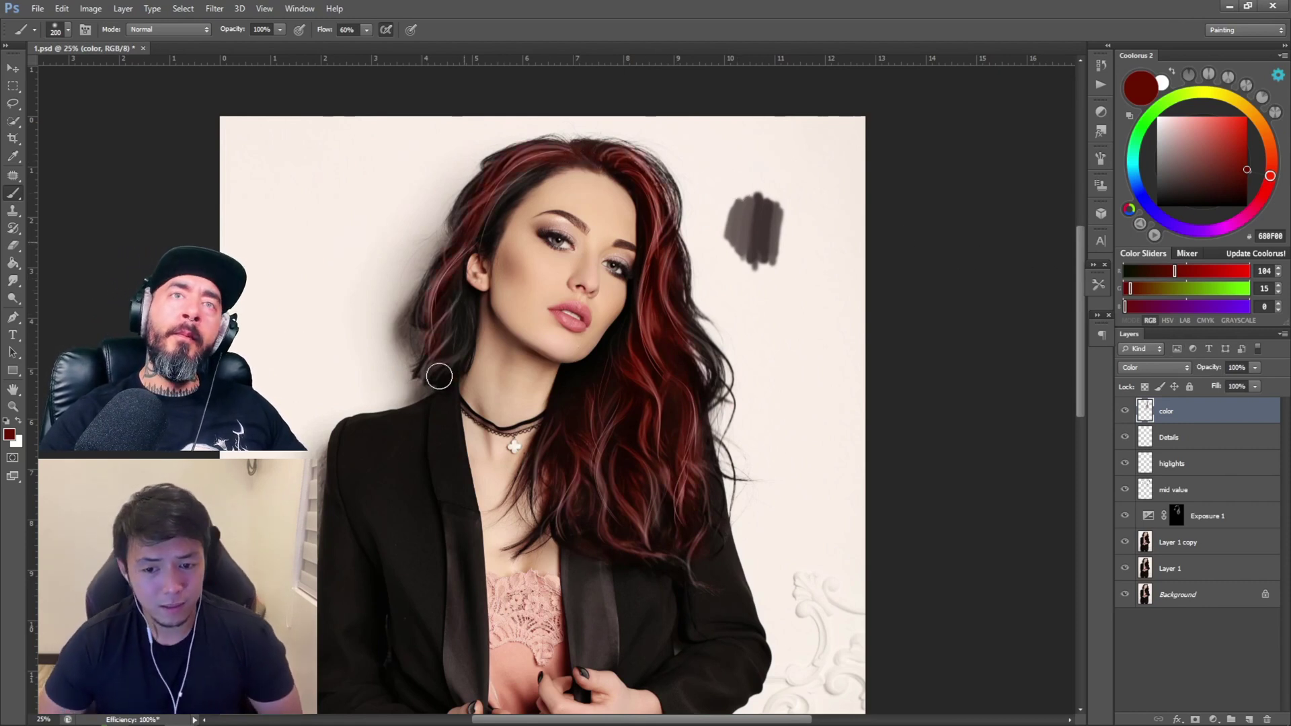
left_click_drag(452, 295, 451, 381)
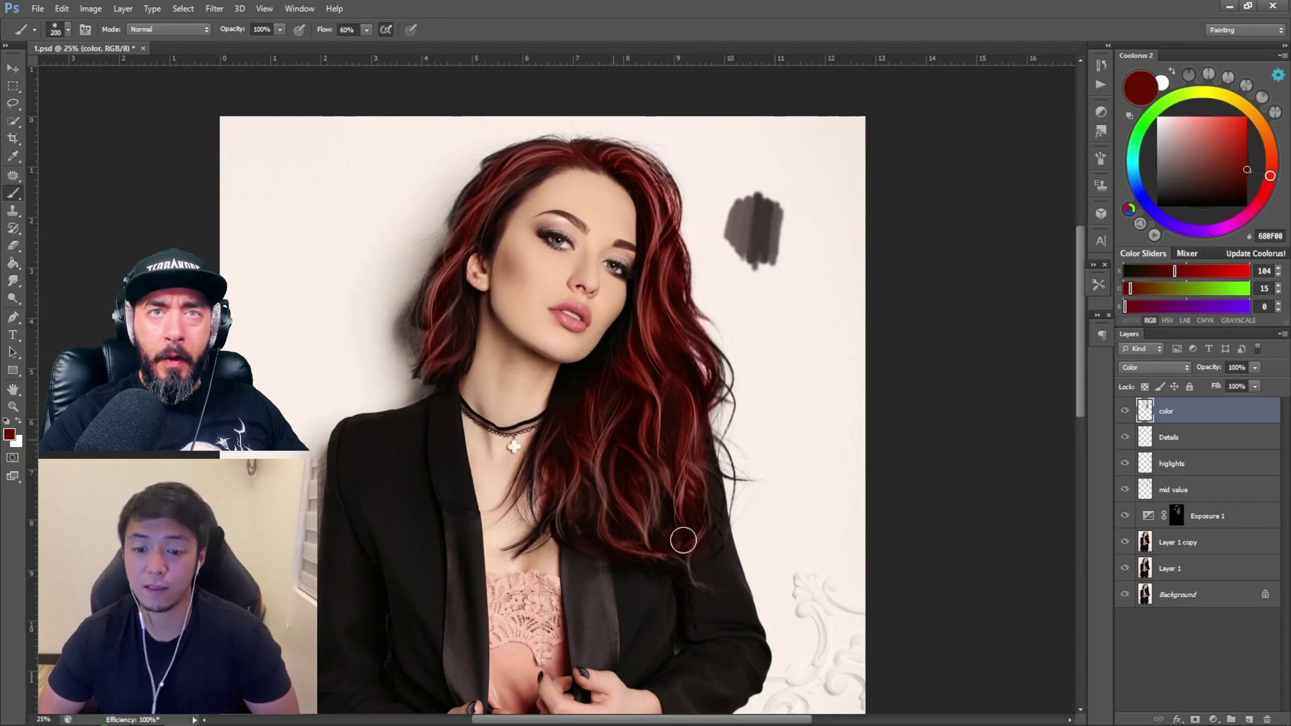
Examine the red hair colour from a wider view of the whole portrait.
key("z")
left_click(693, 470, "alt")
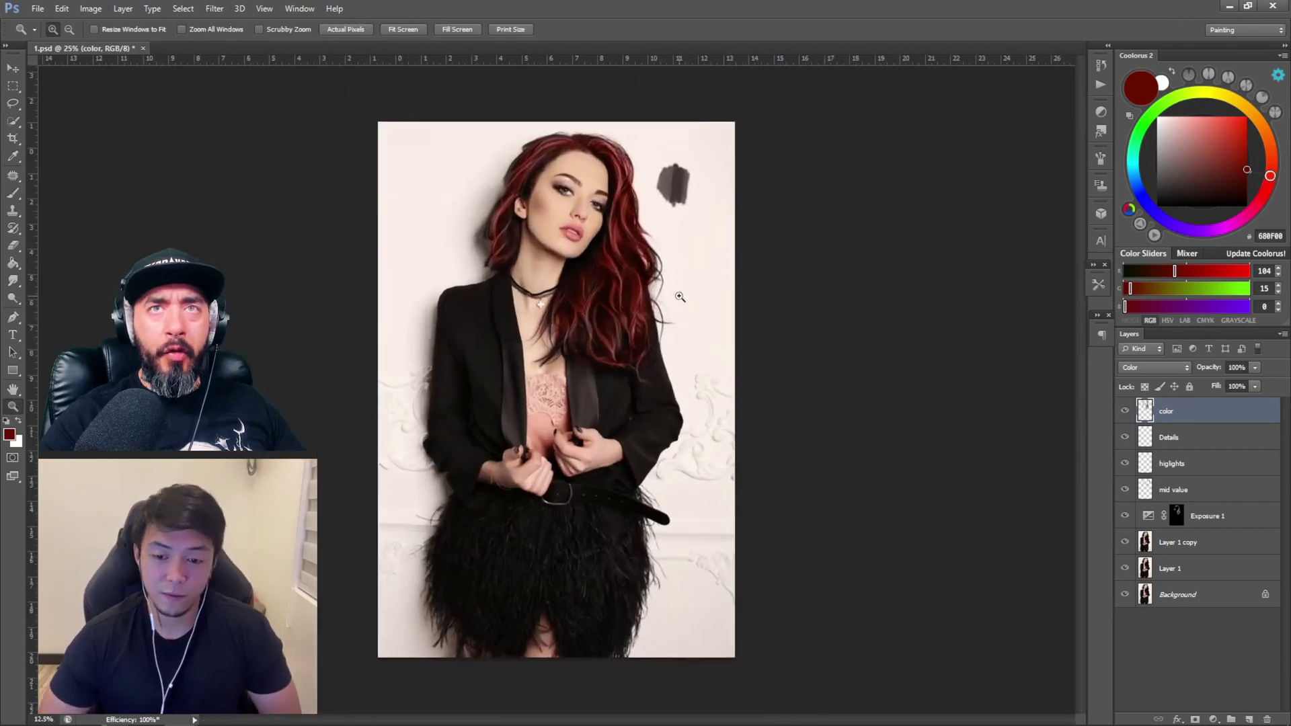
left_click(680, 300)
key("b")
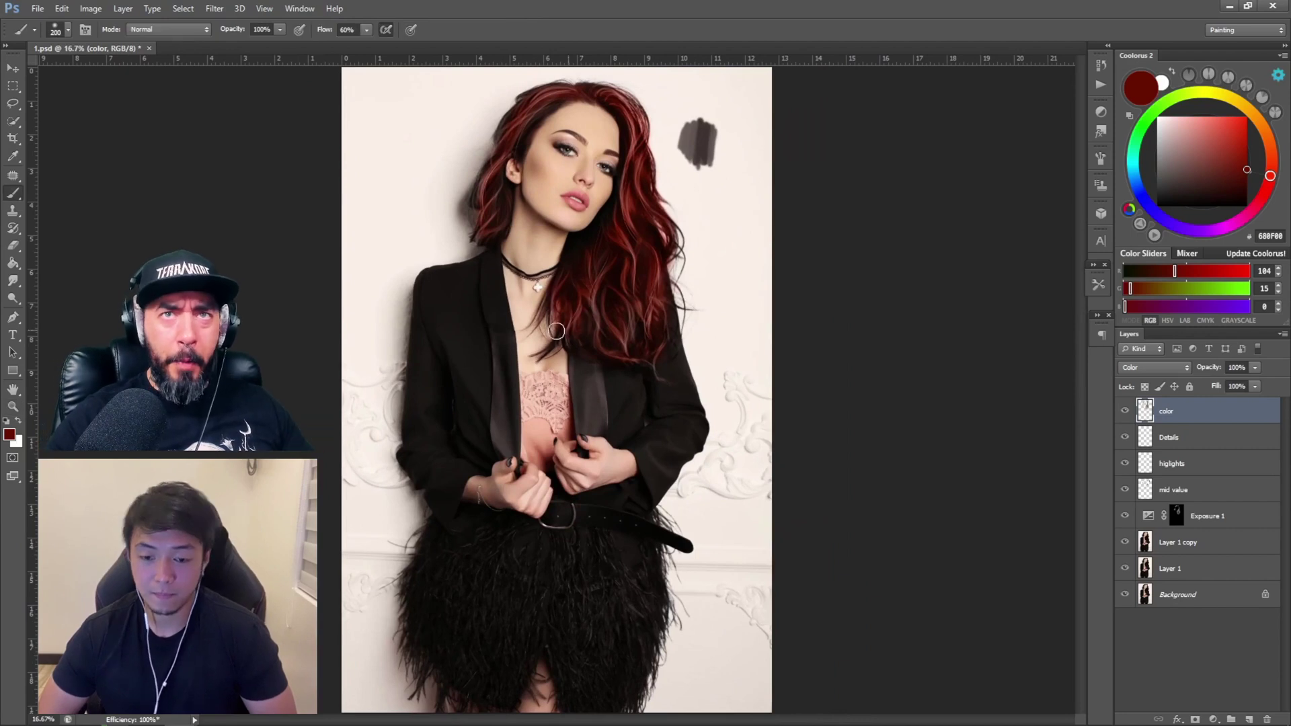
key("e")
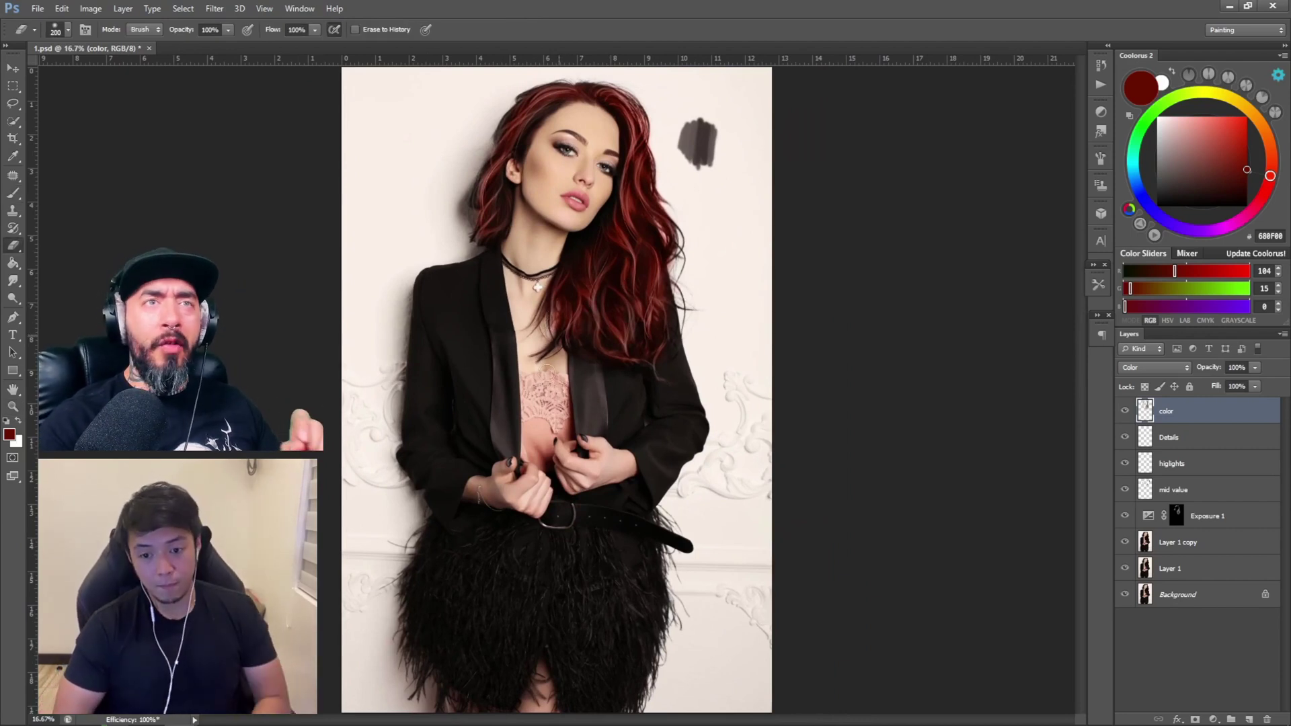
key("z")
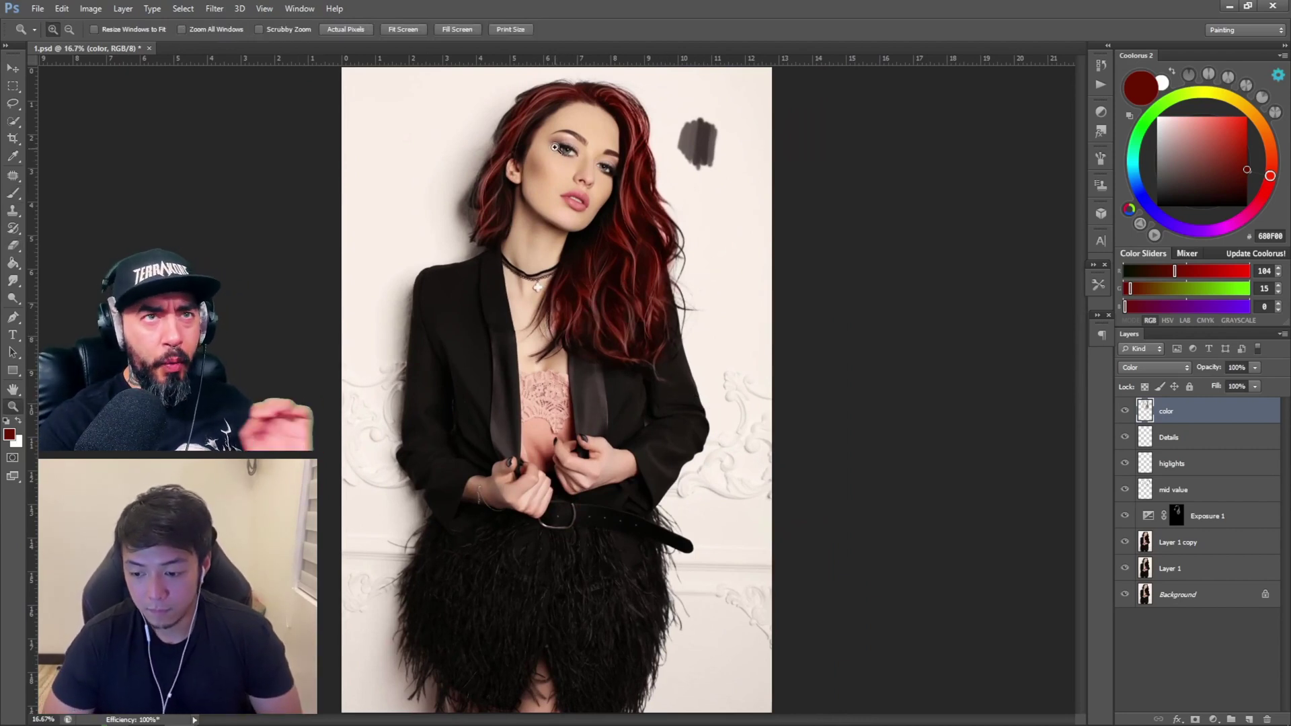
left_click(561, 151)
key("space")
left_click_drag(562, 155, 575, 224)
key("b")
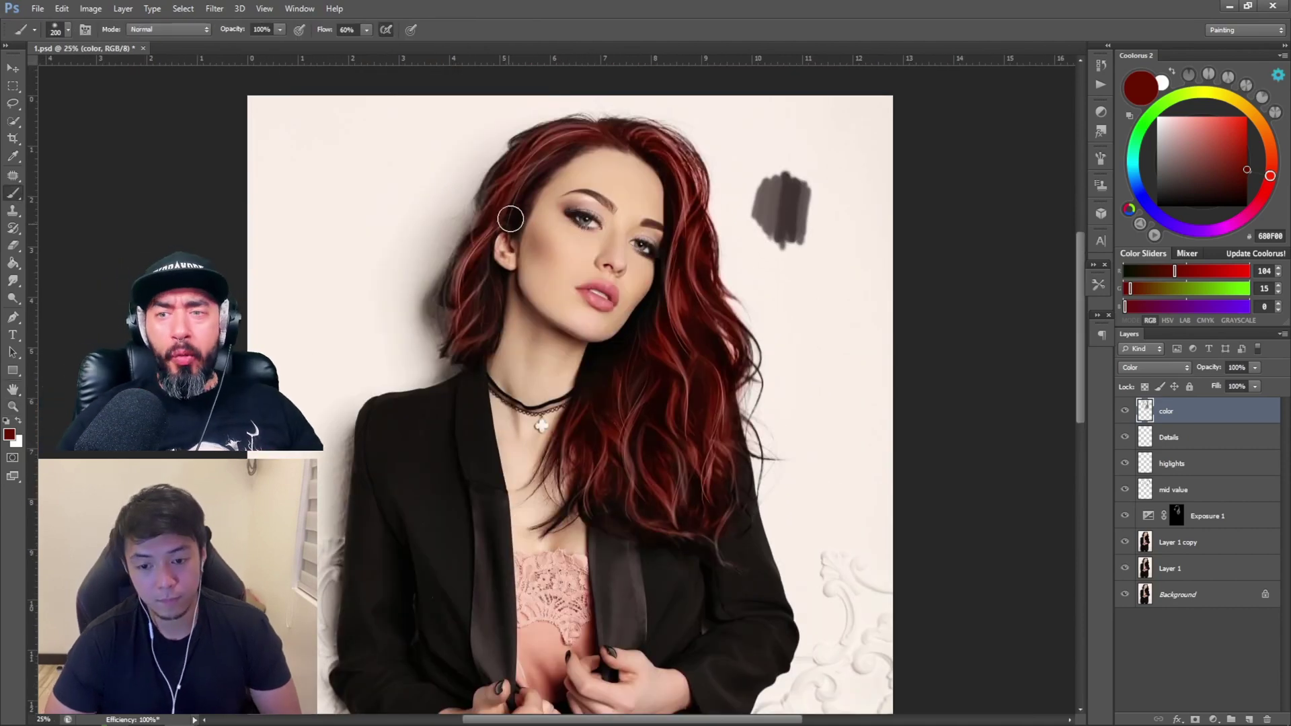
Try other blend modes on the color layer, including Soft Light, Overlay, Subtract and Divide, and set it back to Color.
left_click(1174, 370)
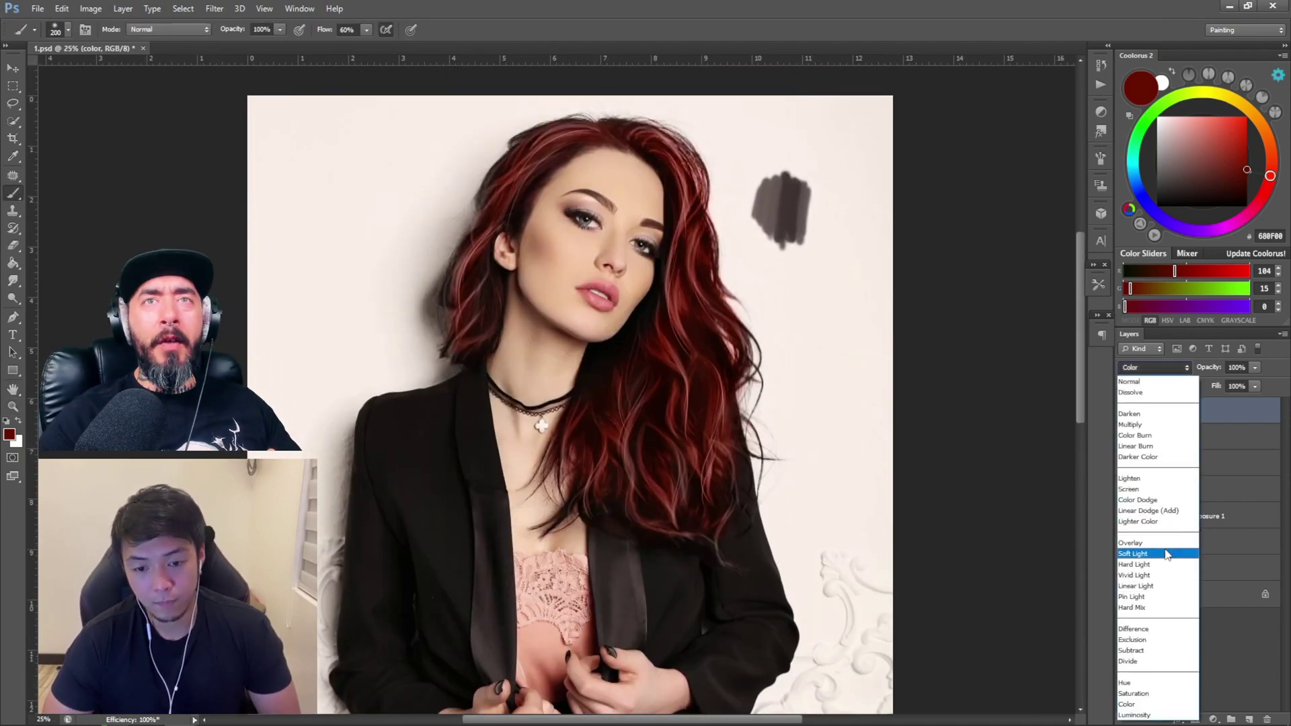
left_click(1168, 555)
key("Up")
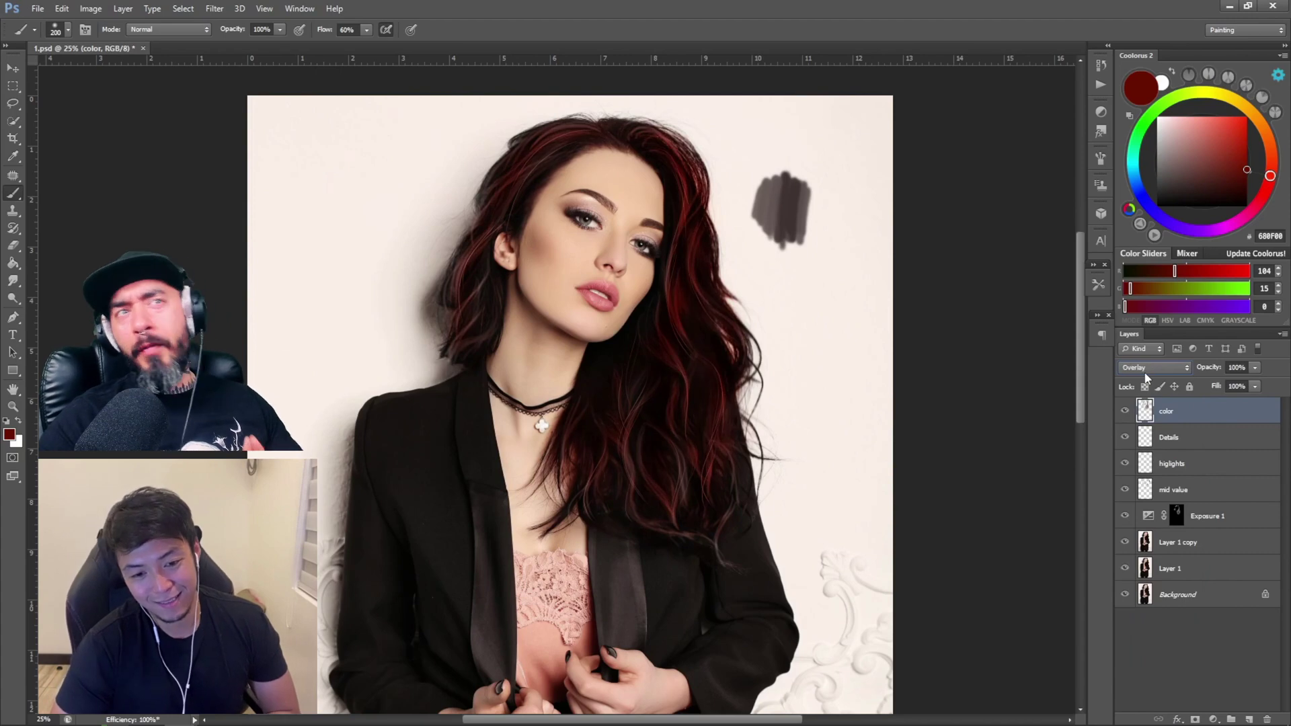
key("Up")
key("Up")
key("Down")
key("Down")
key("Down")
key("Down")
key("Down")
key("Down")
key("Down")
key("Down")
key("Down")
key("Down")
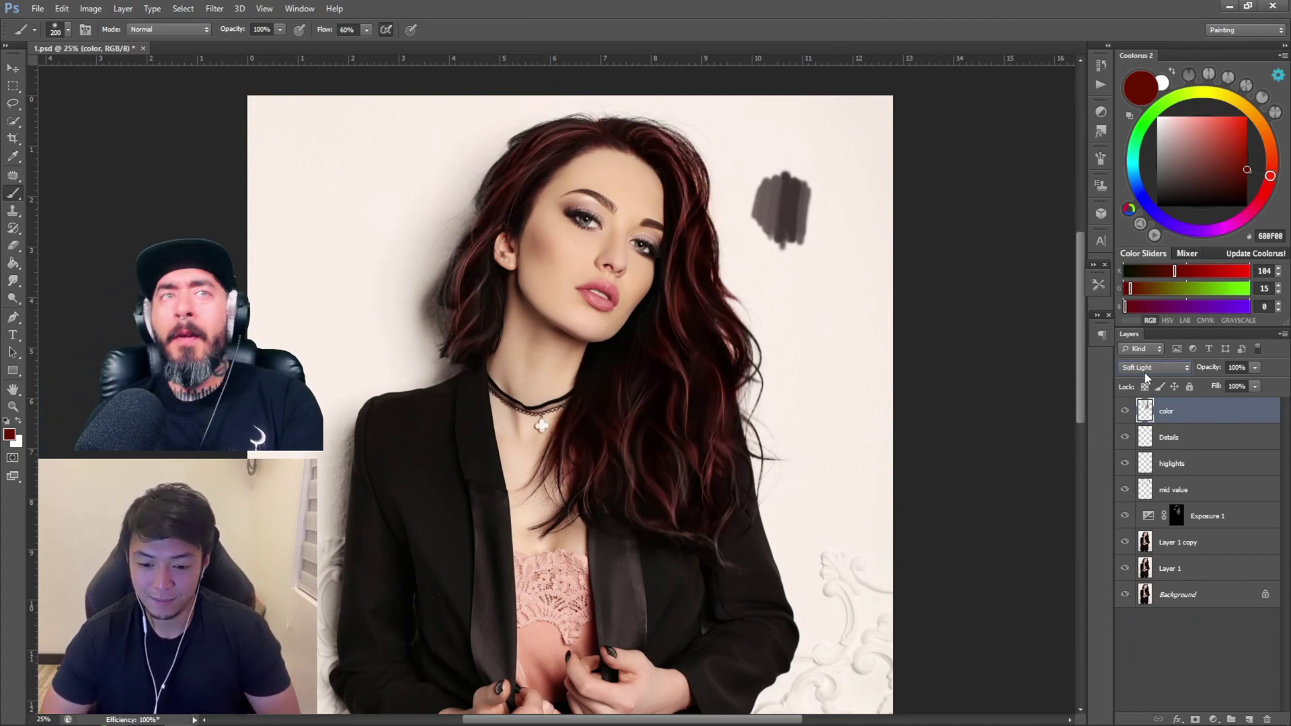
key("Down")
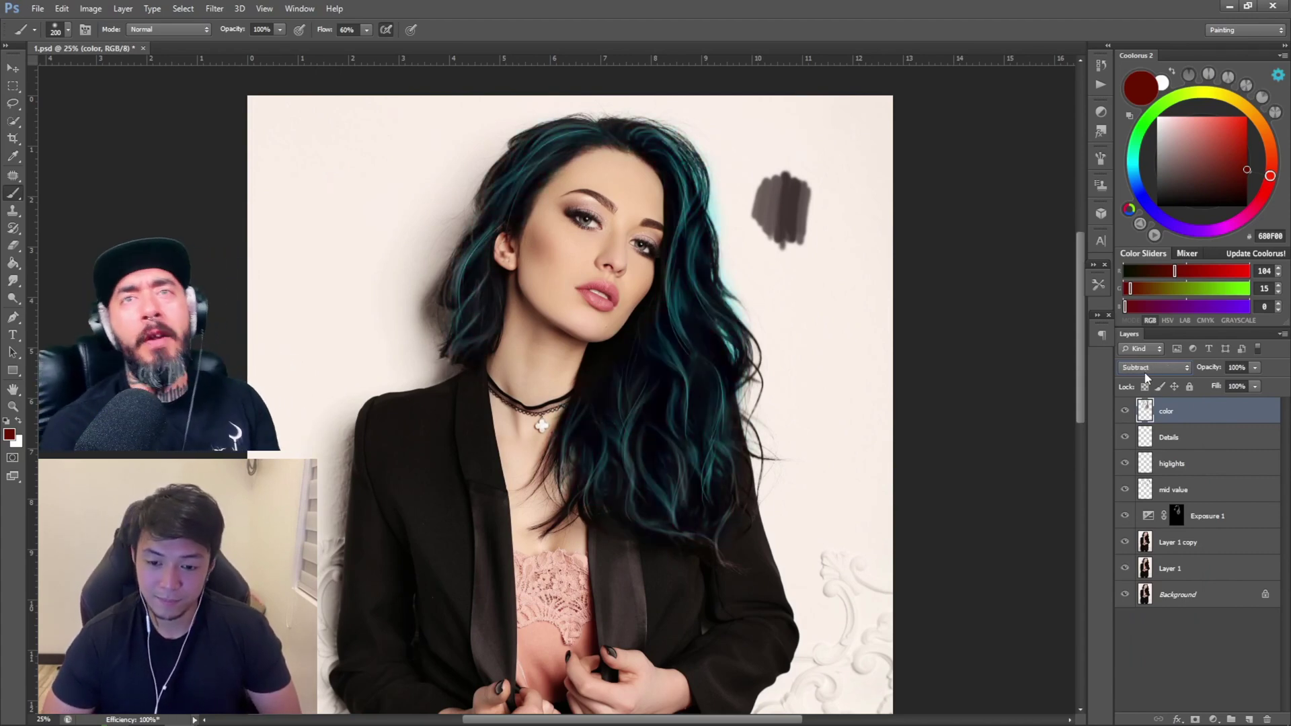
key("Down")
left_click(1147, 369)
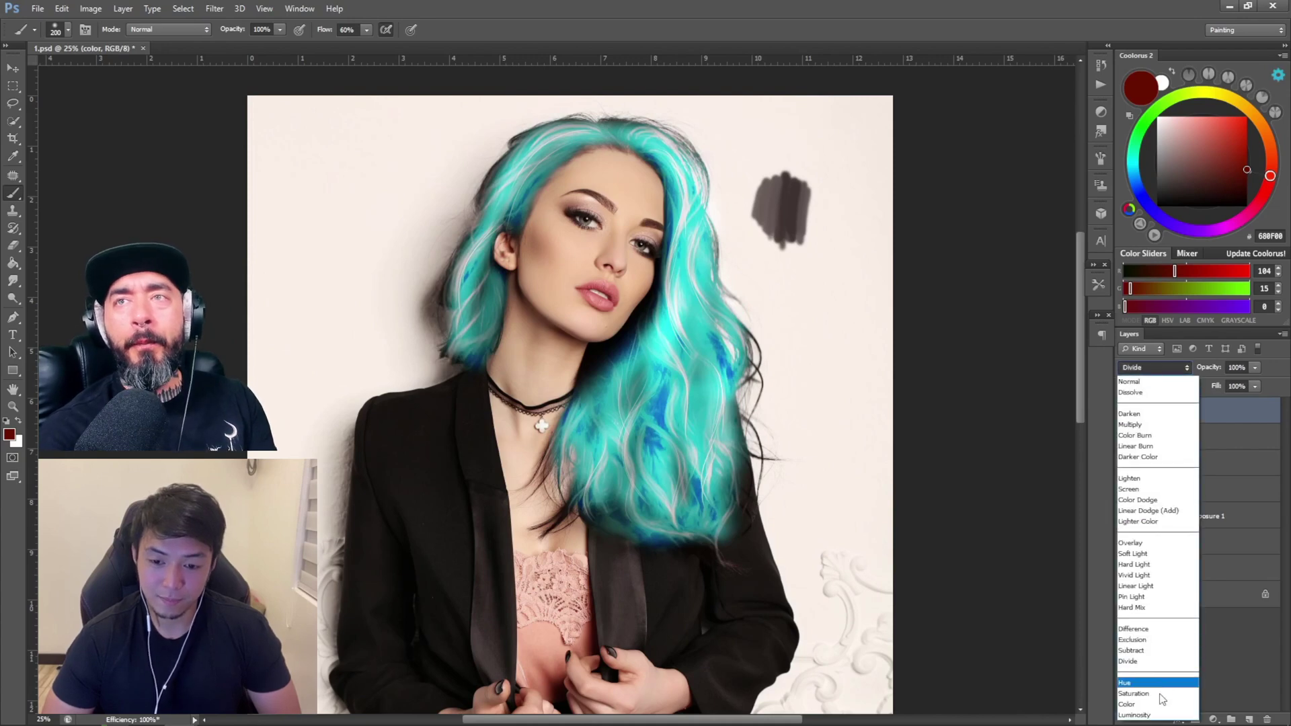
left_click(1152, 695)
Shift the color layer's hue to -165 with Hue/Saturation to turn the hair blue.
left_click(90, 8)
left_click(273, 112)
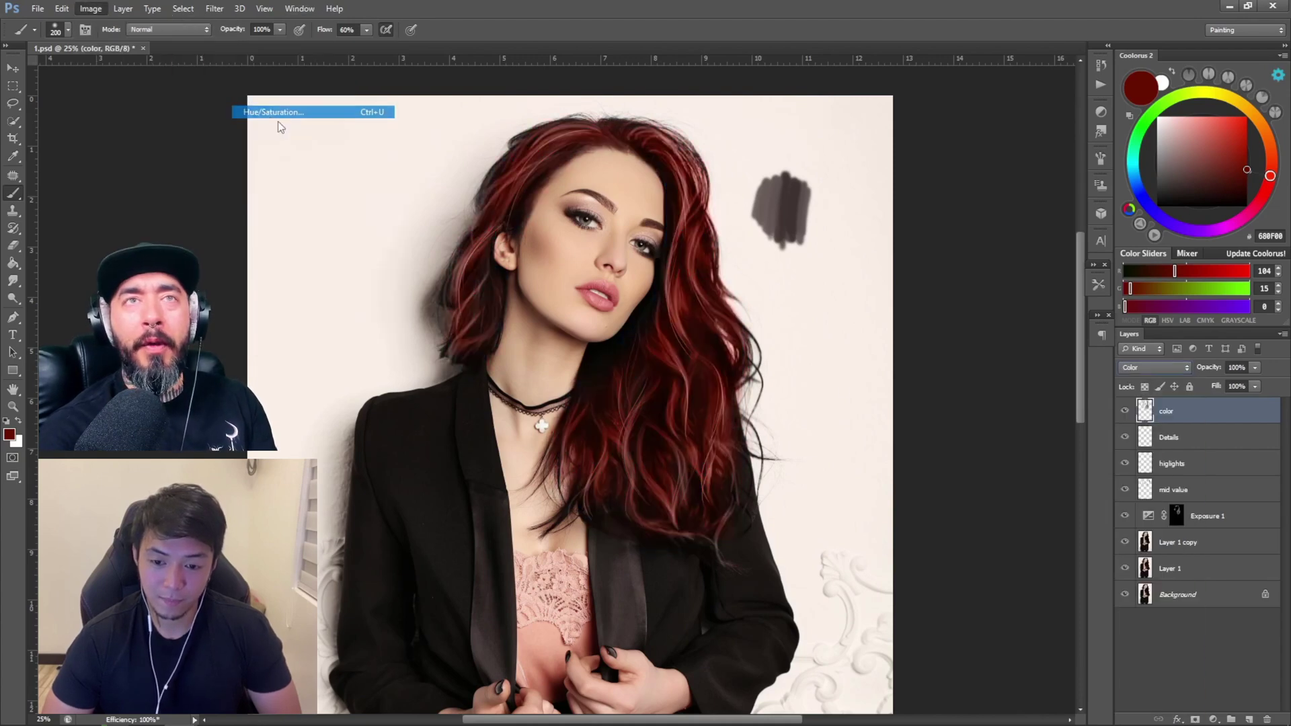
left_click_drag(1042, 446, 963, 446)
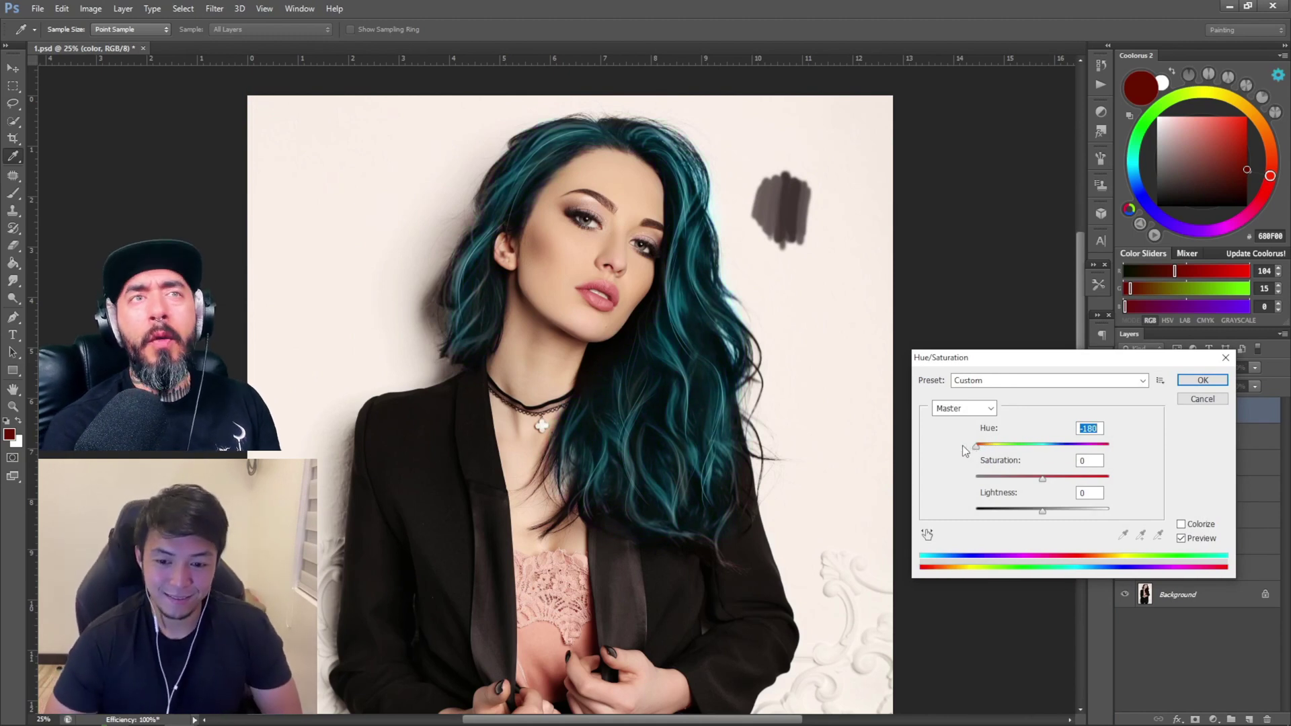
left_click_drag(977, 446, 981, 445)
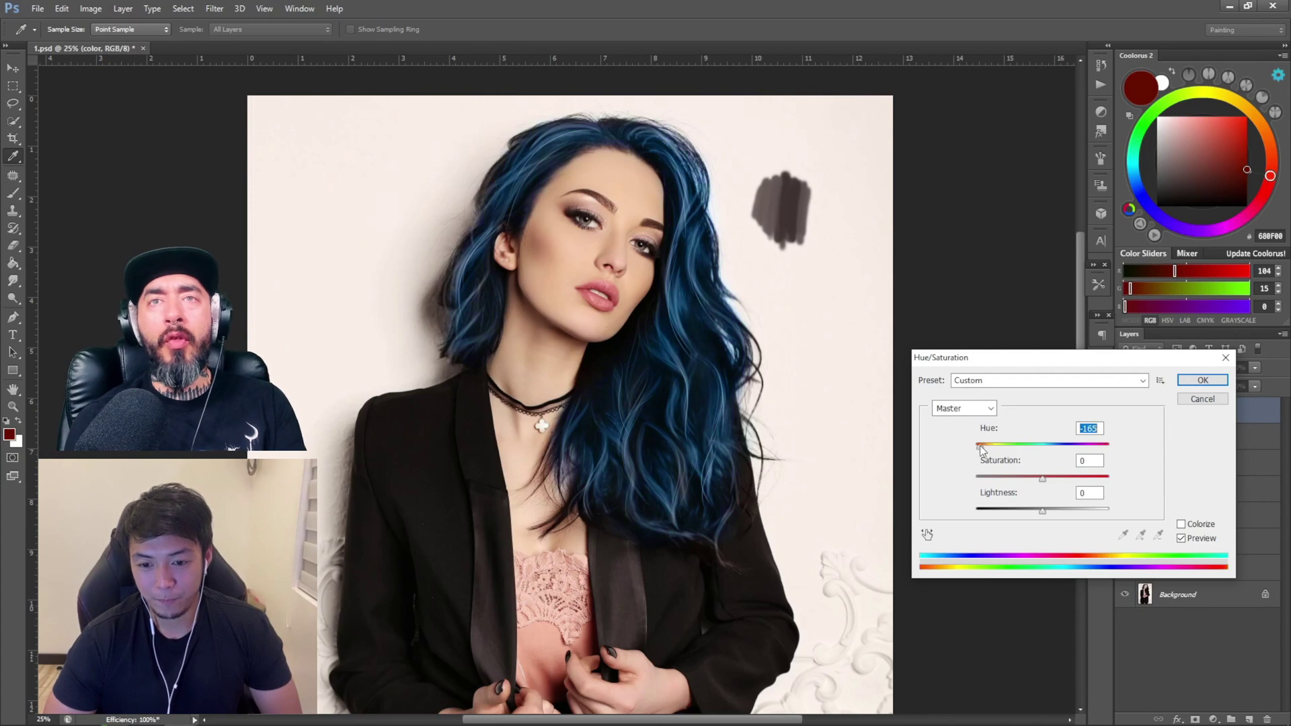
left_click(1197, 382)
Group the color, Details, higlights and mid value layers together.
key("z")
scroll(762, 328, "down", 4)
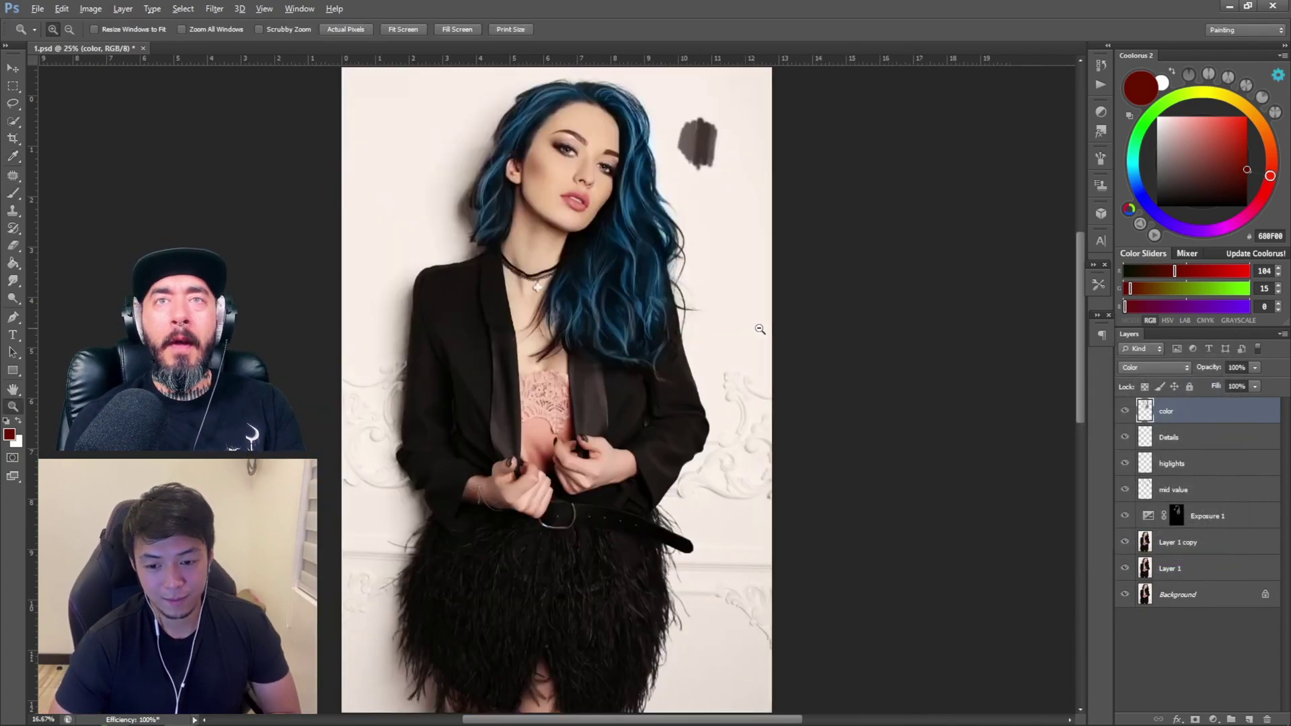
scroll(606, 202, "up", 4)
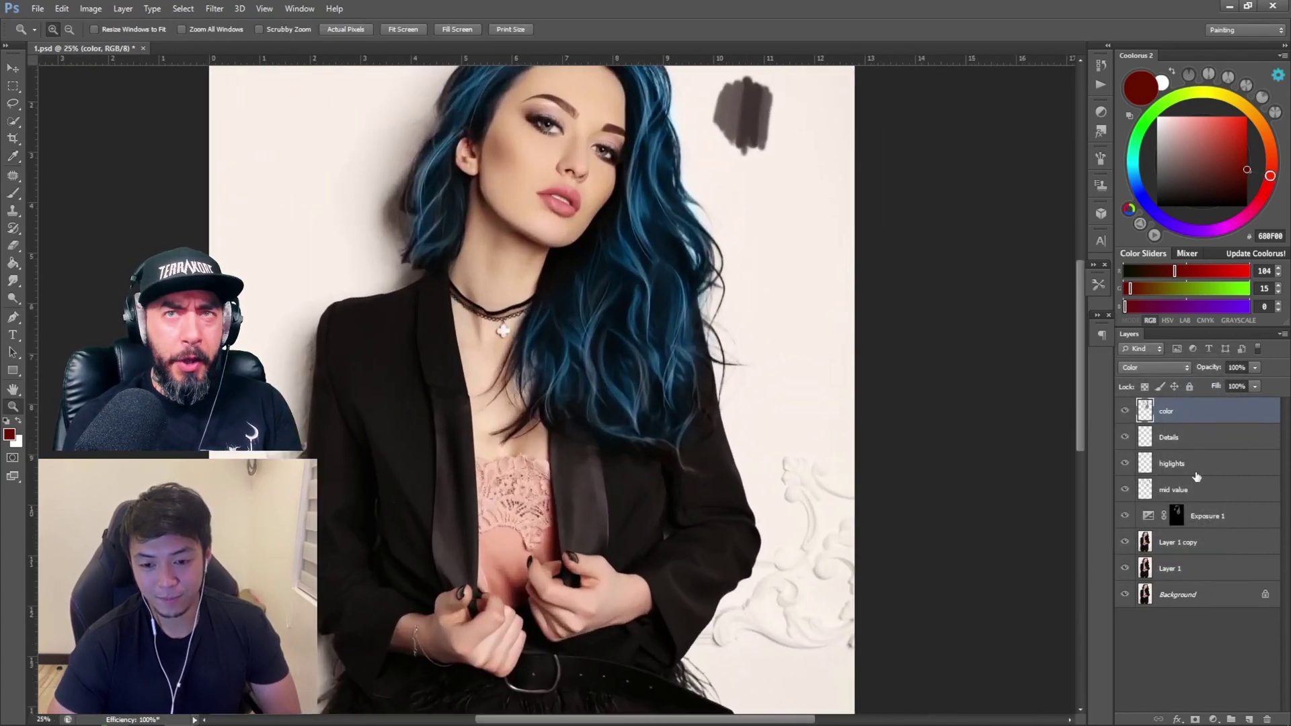
left_click(1199, 495, "shift")
key("ctrl+g")
scroll(1036, 403, "up", 1)
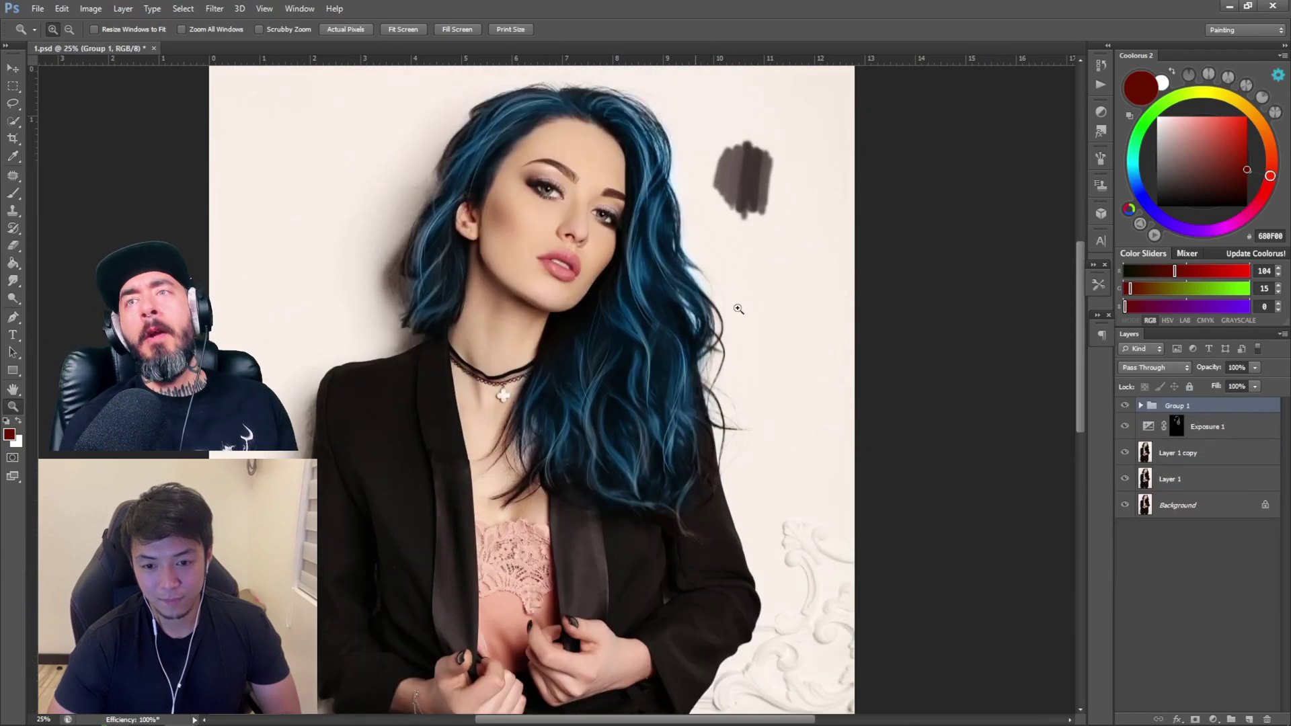
Compare the hair with and without the Exposure 1 adjustment and the painted layer group by toggling their visibility.
left_click(1125, 429)
left_click(1124, 427)
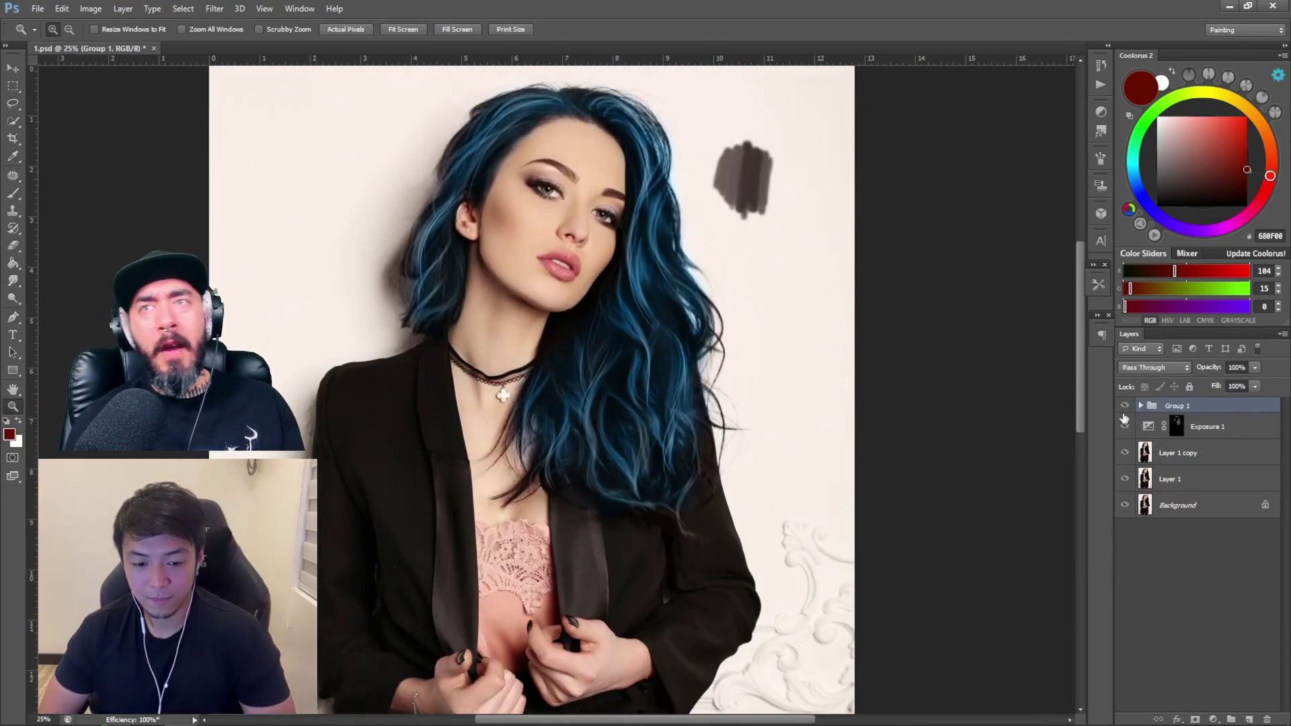
left_click(1125, 406)
left_click(1125, 406)
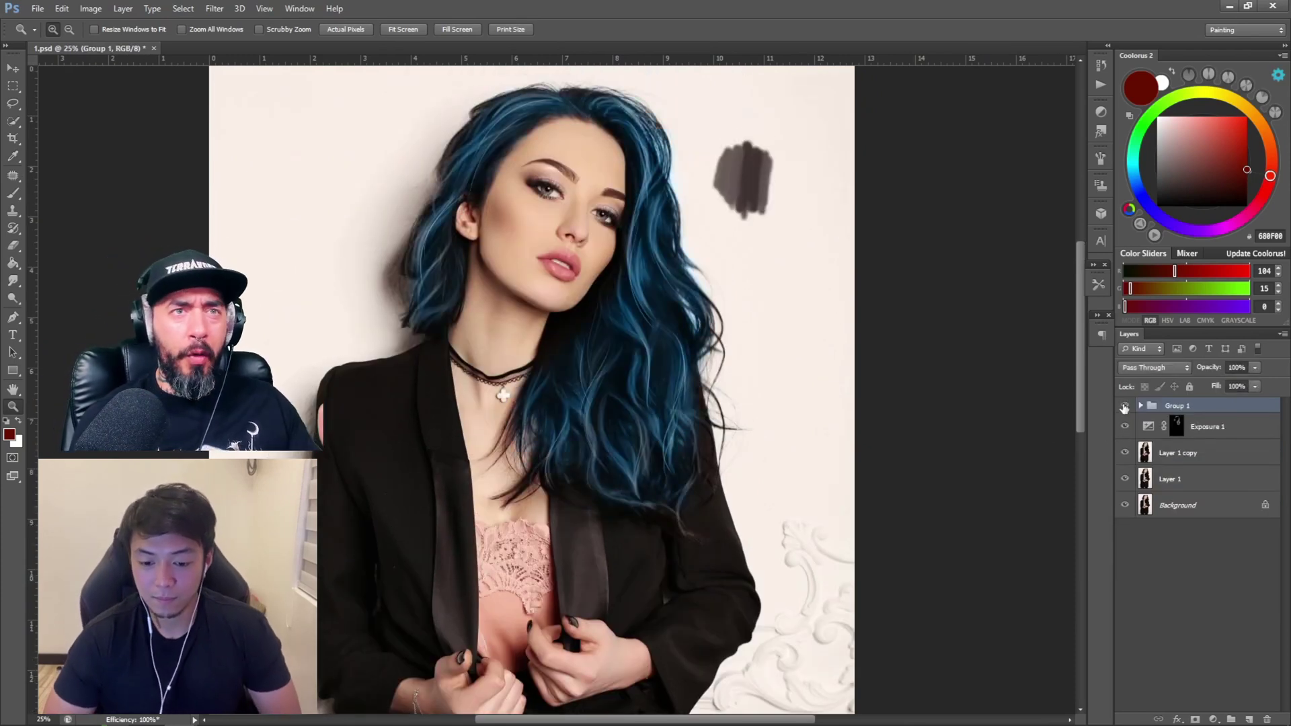
Paint thin white highlight strands on the Details layer along the upper locks beside the cheek, using a size 35 brush.
key("h")
left_click_drag(624, 234, 636, 309)
left_click(1141, 406)
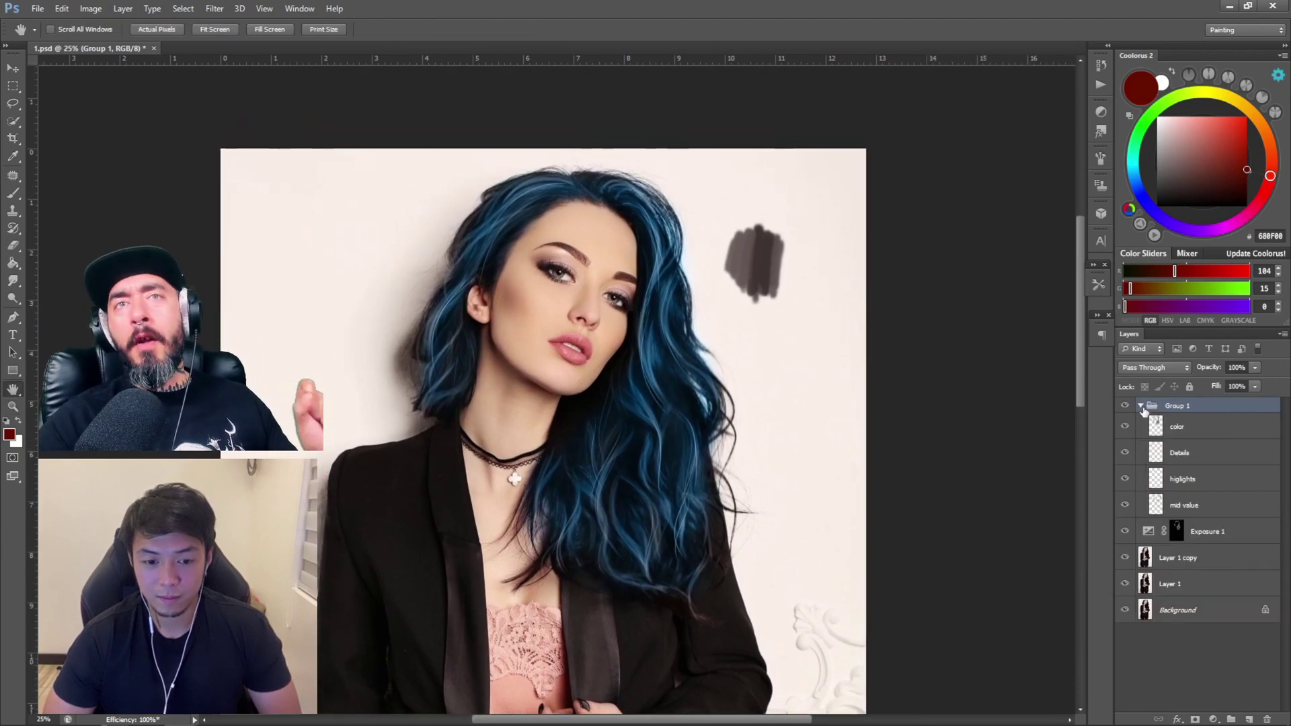
left_click(1229, 452)
key("b")
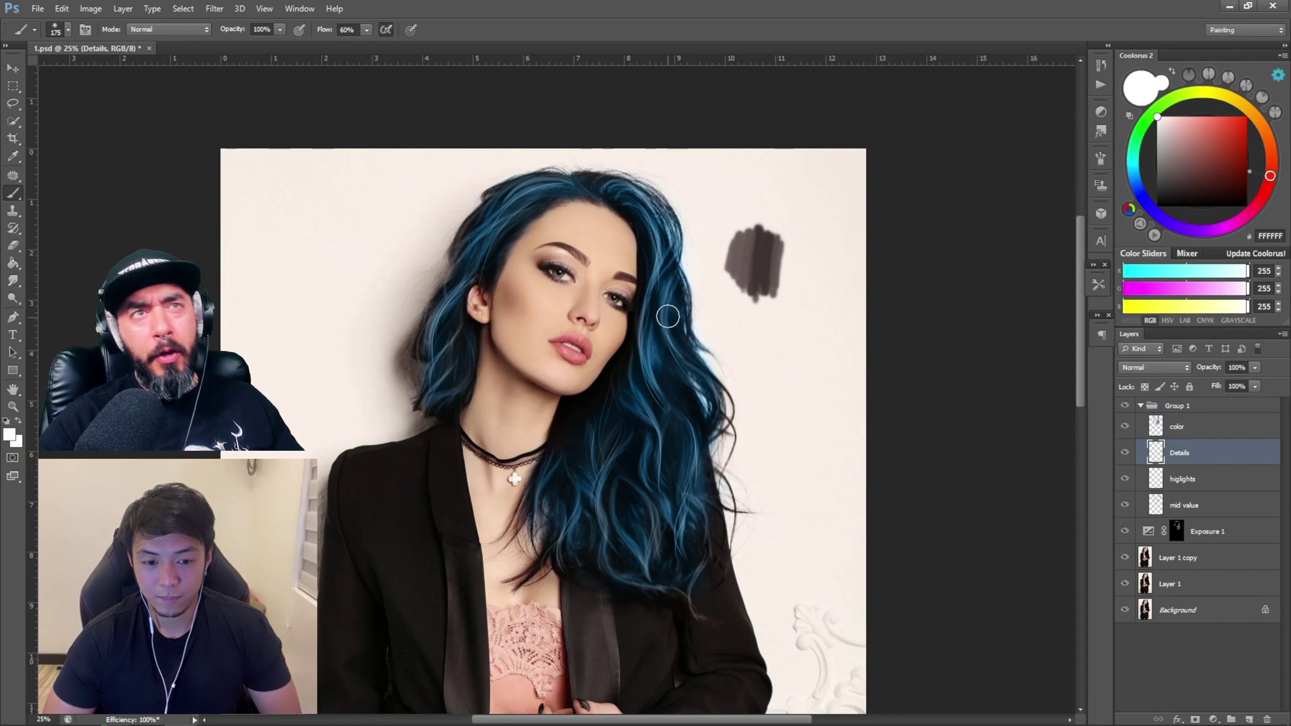
key("bracketleft")
key("bracketleft")
key("bracketleft")
key("bracketleft")
key("bracketleft")
key("bracketleft")
key("bracketleft")
key("bracketleft")
key("bracketleft")
key("bracketleft")
key("bracketleft")
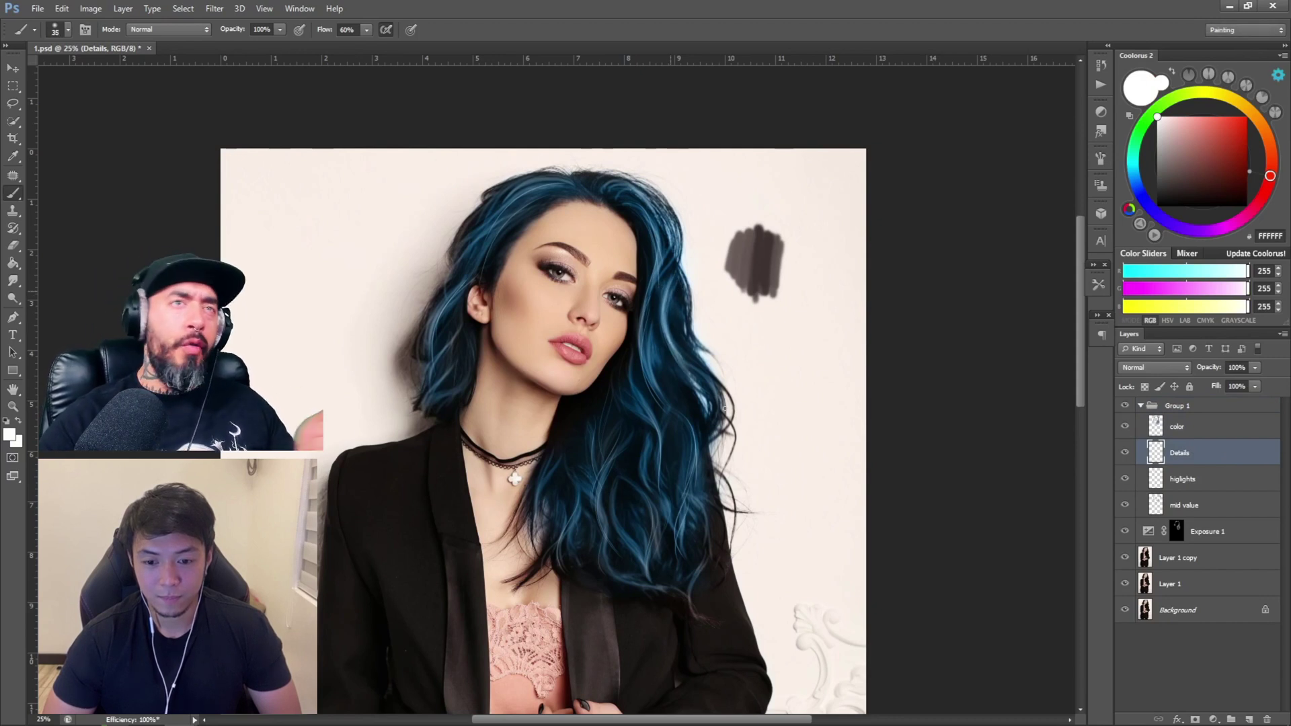
left_click_drag(660, 286, 692, 385)
mouse_move(647, 340)
left_mouse_down()
mouse_move(679, 424)
mouse_move(663, 404)
left_mouse_up()
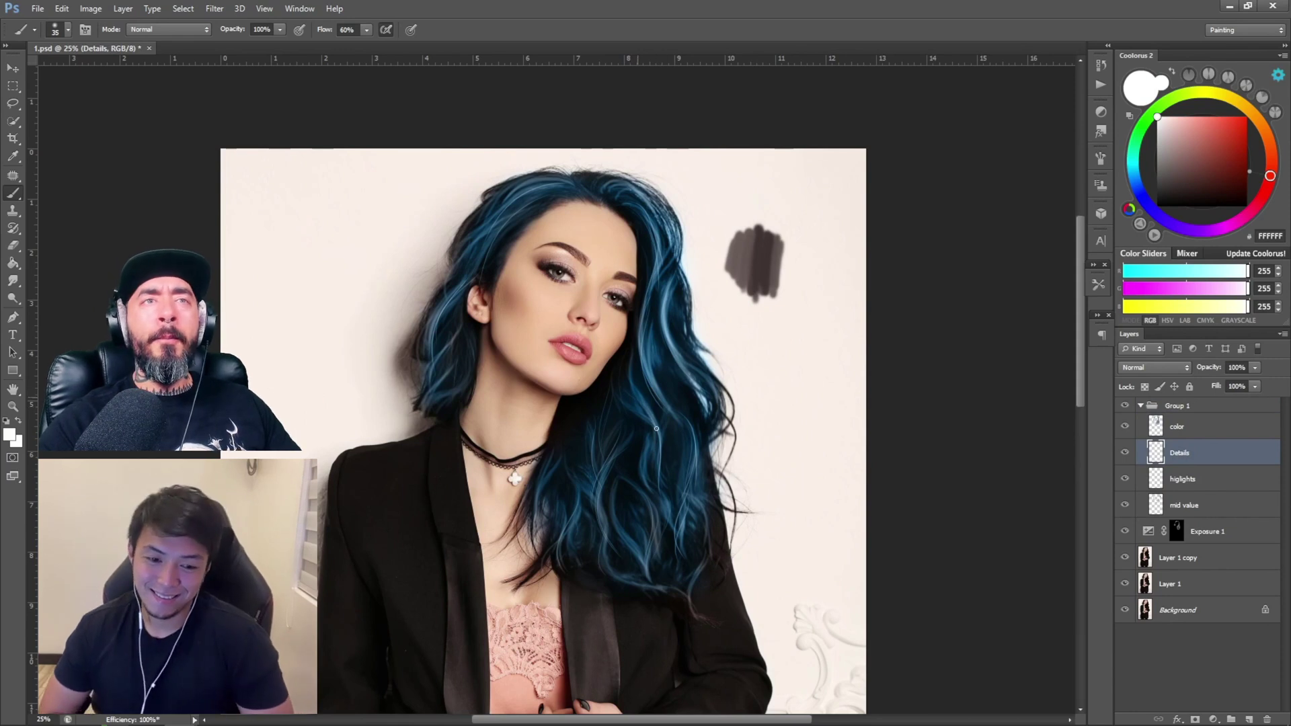
Add fine white highlight strokes to the Details layer through the long lower waves and the locks next to the eye.
left_click_drag(608, 445, 618, 545)
mouse_move(605, 474)
left_mouse_down()
mouse_move(615, 542)
mouse_move(642, 561)
left_mouse_up()
mouse_move(646, 511)
left_mouse_down()
mouse_move(653, 564)
mouse_move(665, 535)
left_mouse_up()
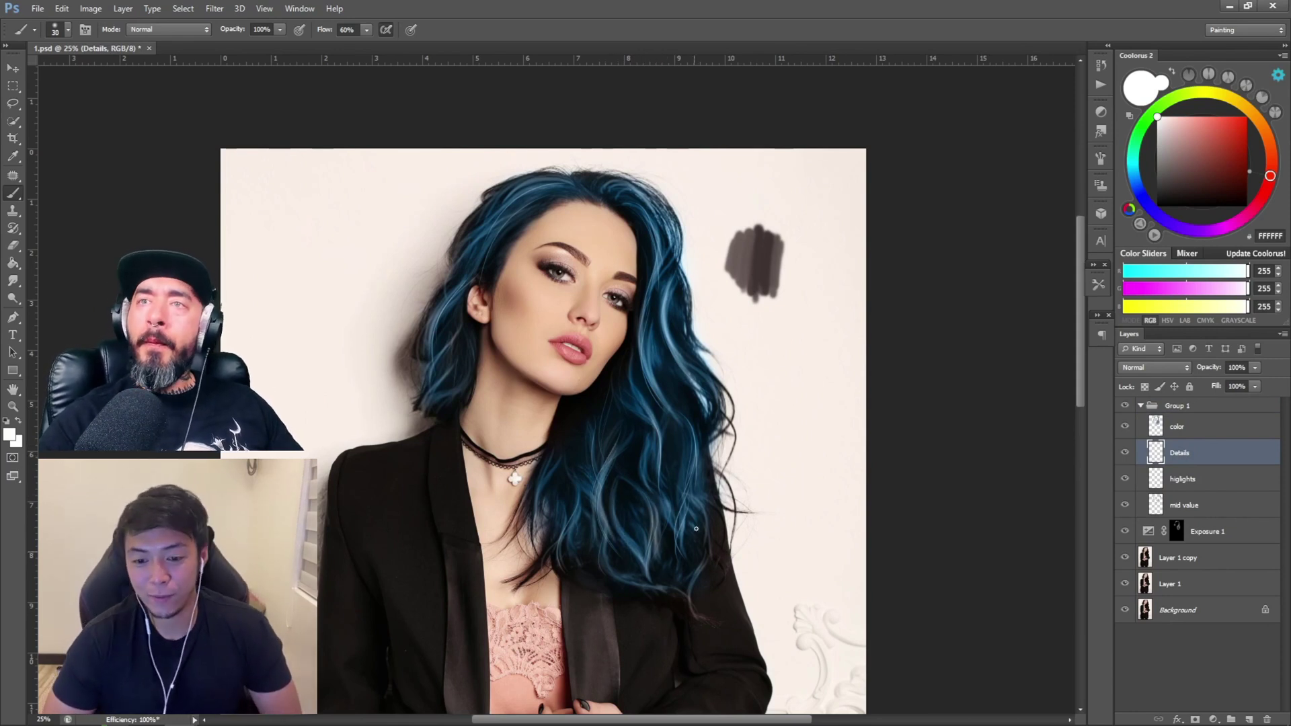
left_click_drag(691, 479, 678, 538)
left_click_drag(651, 430, 659, 503)
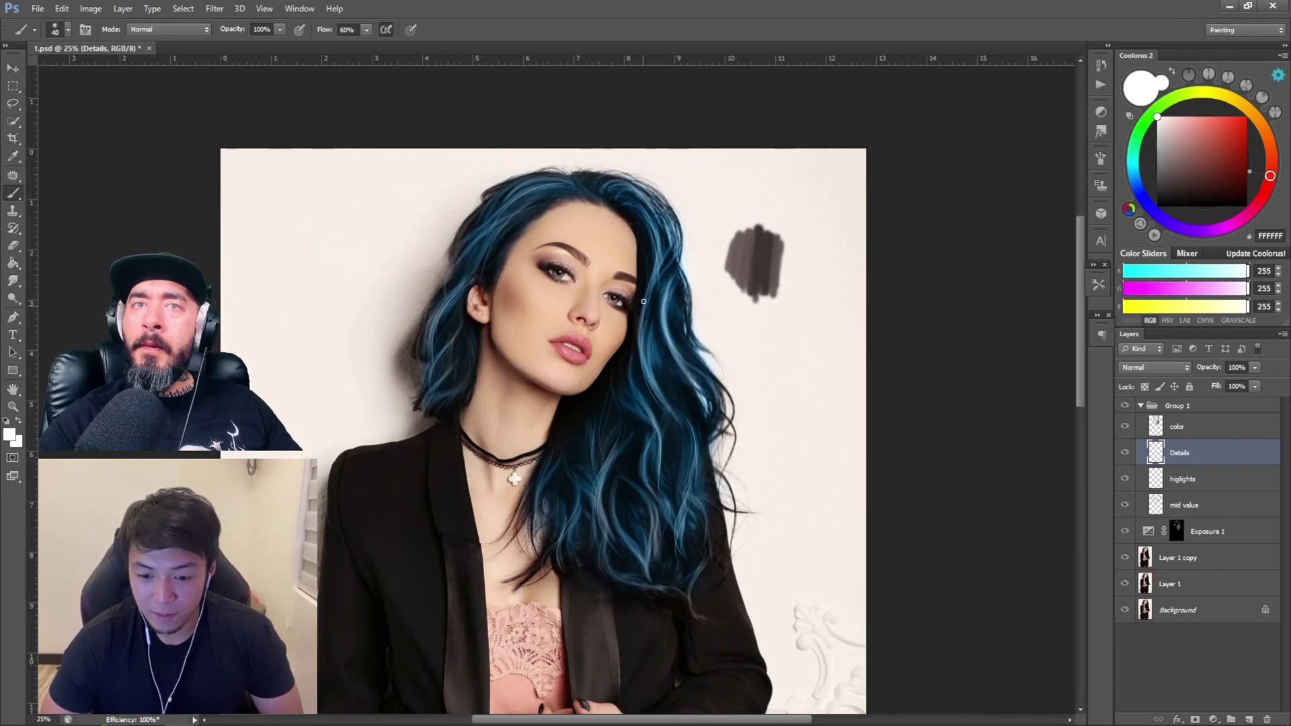
left_click_drag(651, 326, 663, 404)
left_click_drag(665, 245, 649, 288)
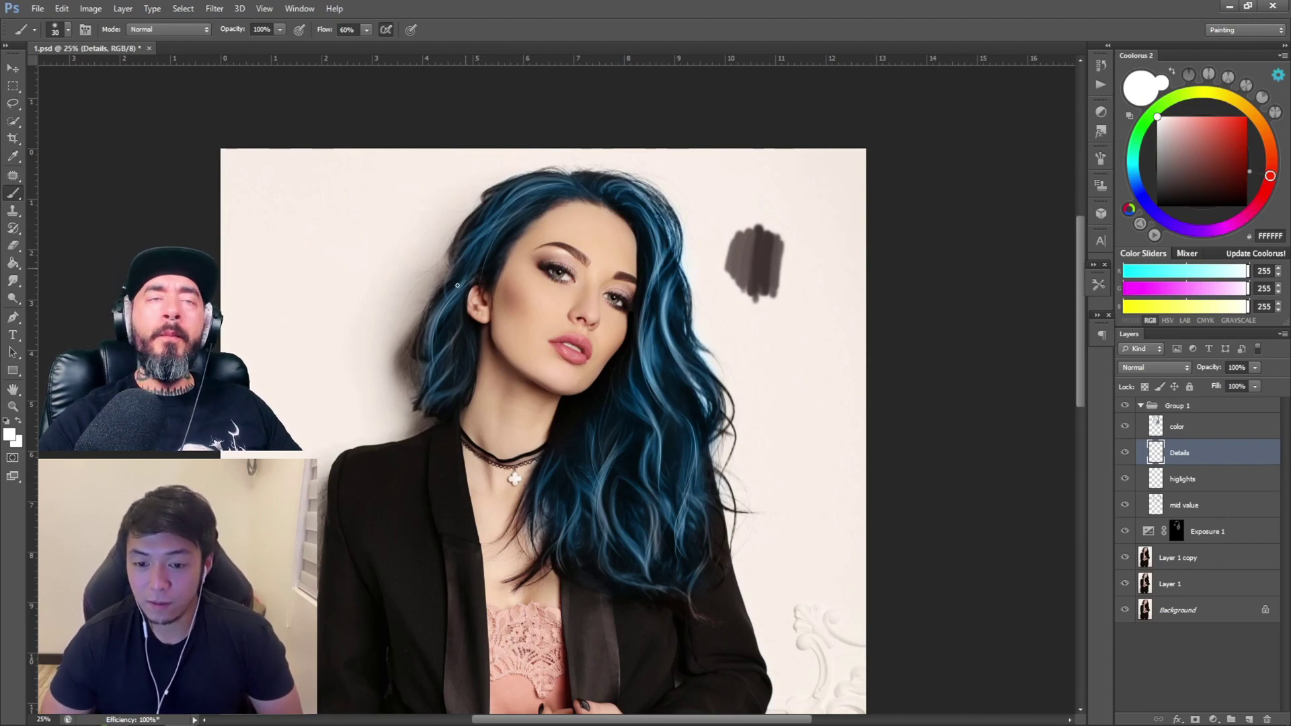
Paint more white highlight strands below the ear, near the hair ends and along the outer waves on the Details layer.
left_click_drag(457, 296, 441, 349)
left_click_drag(581, 498, 561, 576)
mouse_move(603, 526)
left_mouse_down()
mouse_move(688, 575)
mouse_move(659, 522)
mouse_move(649, 572)
mouse_move(656, 505)
mouse_move(629, 523)
mouse_move(650, 567)
left_mouse_up()
key("bracketright")
key("bracketleft")
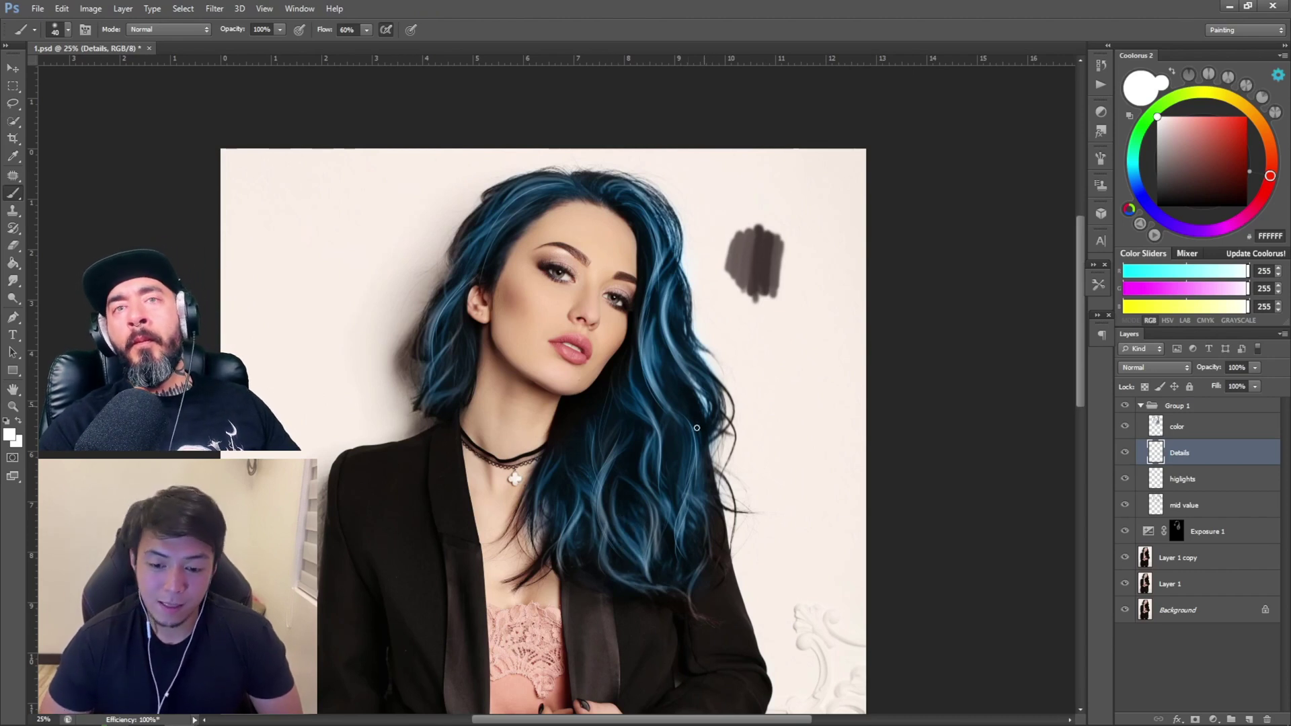
mouse_move(680, 422)
left_mouse_down()
mouse_move(682, 549)
mouse_move(688, 493)
mouse_move(700, 525)
left_mouse_up()
mouse_move(692, 423)
left_mouse_down()
mouse_move(694, 484)
mouse_move(697, 461)
left_mouse_up()
Brighten the long strands beside the face and the inner waves over the jacket with thinner white strokes on the Details layer.
key("bracketleft")
key("bracketleft")
left_click_drag(656, 306, 680, 422)
left_click_drag(679, 289, 674, 356)
left_click_drag(672, 249, 664, 338)
key("bracketright")
left_click_drag(629, 441, 601, 555)
left_click_drag(587, 497, 564, 565)
left_click_drag(595, 464, 584, 504)
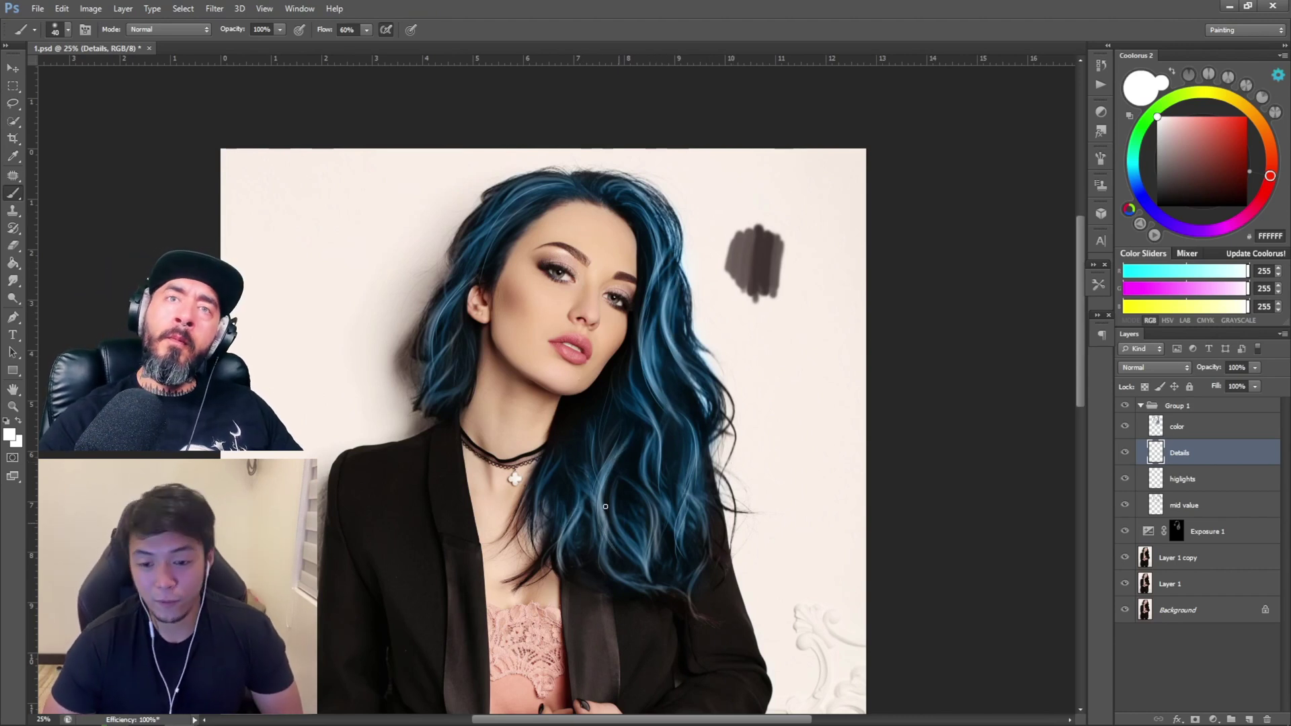
Paint white highlight strands by the necklace and on the shorter hair beside the ear, checking them in the full image.
left_click_drag(565, 442, 547, 528)
key("bracketright")
key("bracketleft")
left_click_drag(456, 335, 428, 413)
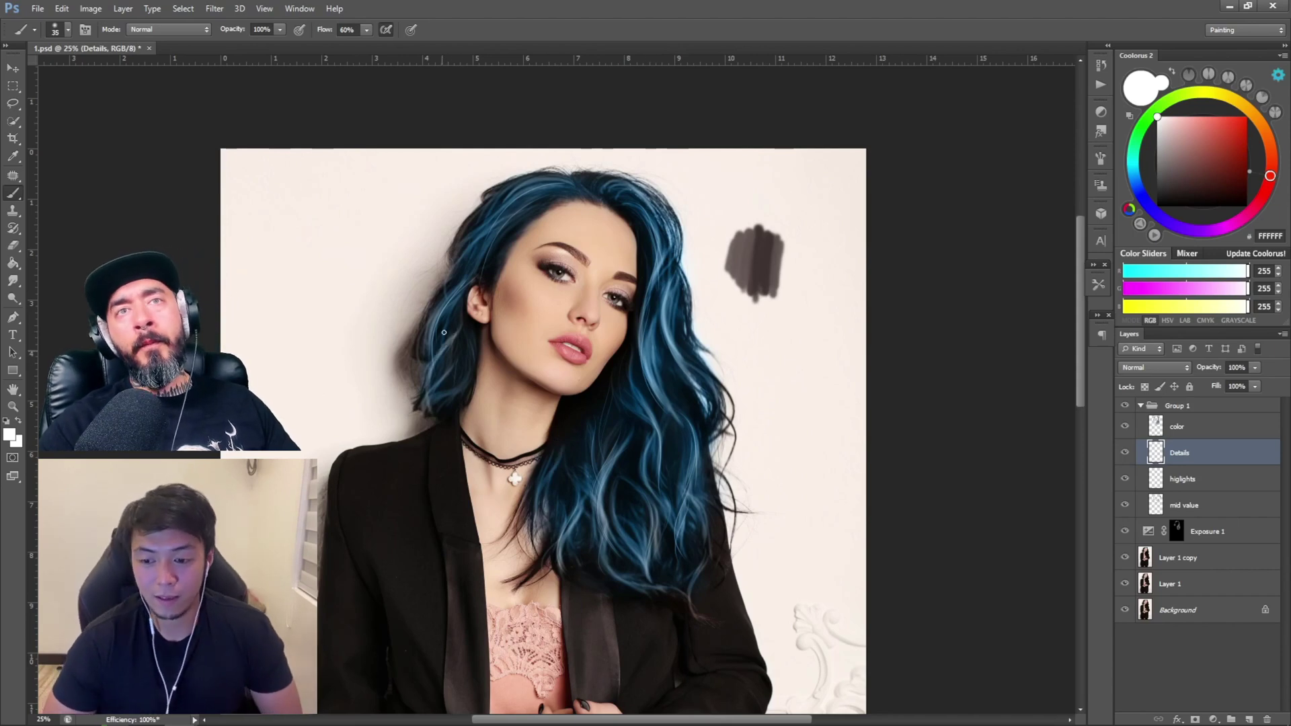
left_click_drag(459, 290, 431, 372)
left_click_drag(482, 234, 439, 319)
key("z")
left_click(654, 381, "alt")
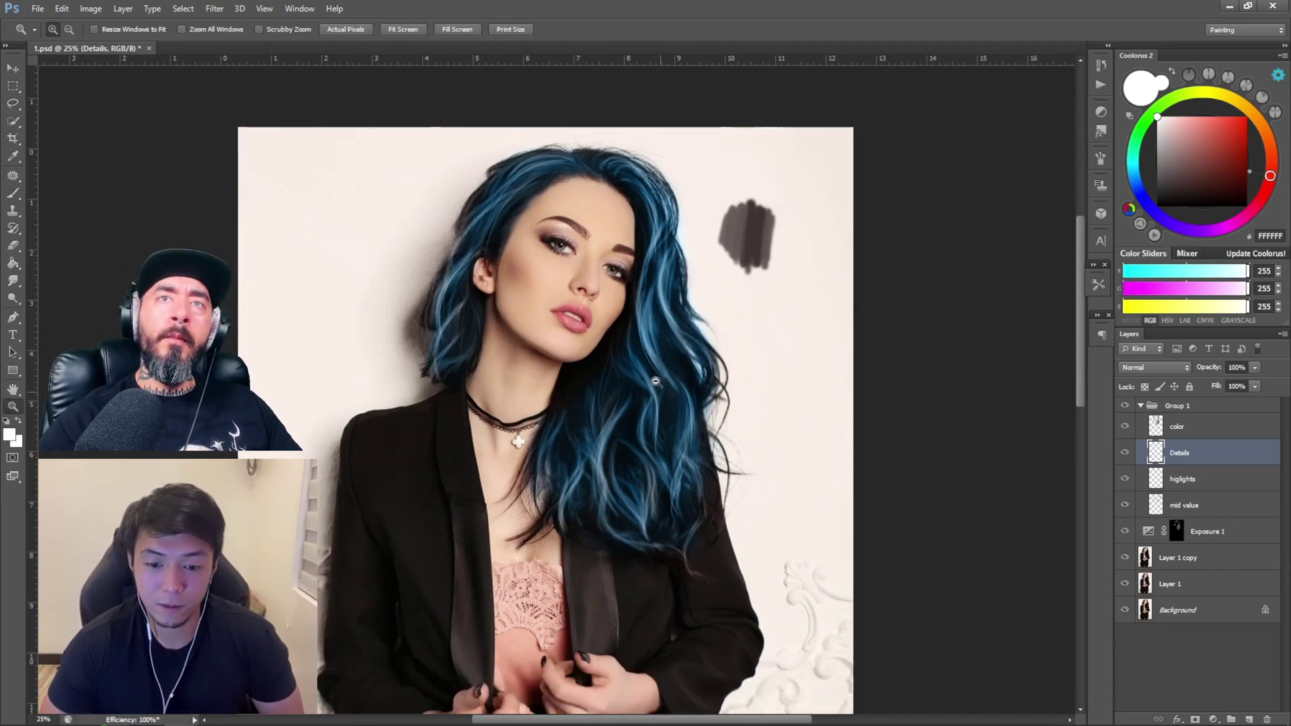
left_click(654, 381, "alt")
left_click(653, 381, "alt")
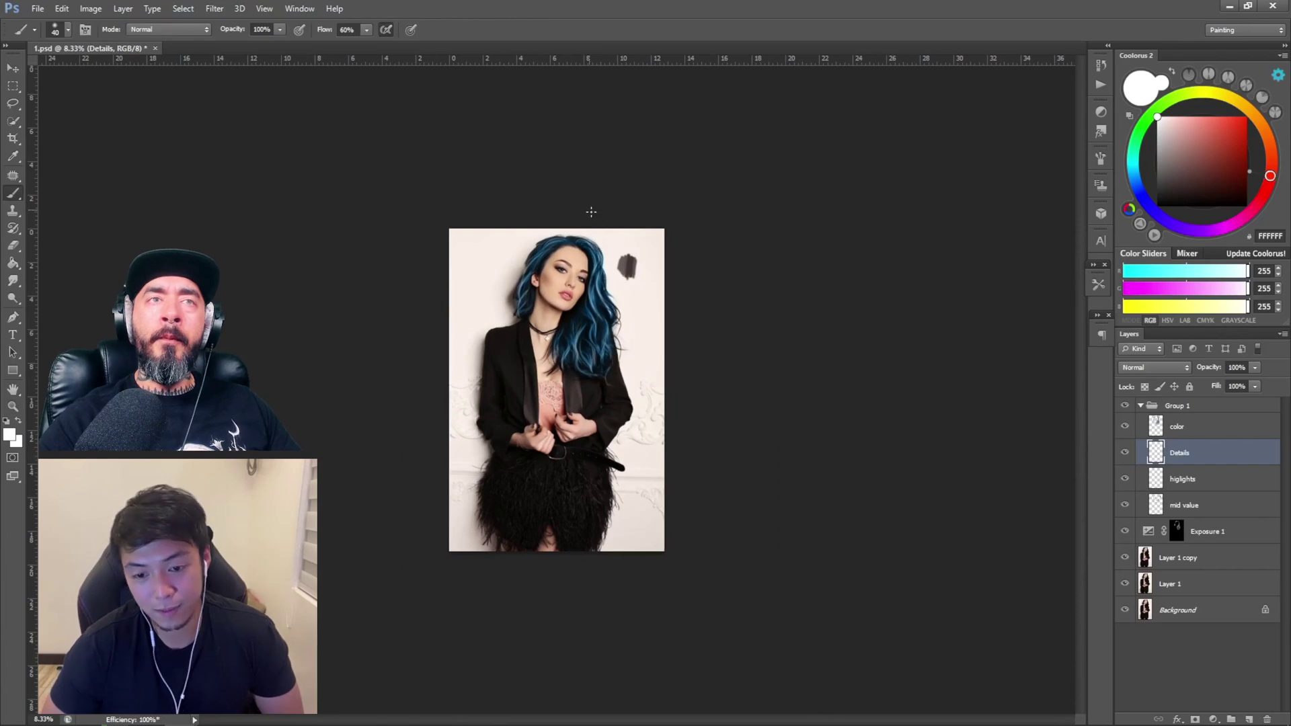
On the color layer, sample blue 265674 from the hair and brush it over the hair ends and outer edges at size 300.
key("alt+bracketright")
key("ctrl+plus")
left_click(482, 264)
left_click(482, 264)
key("b")
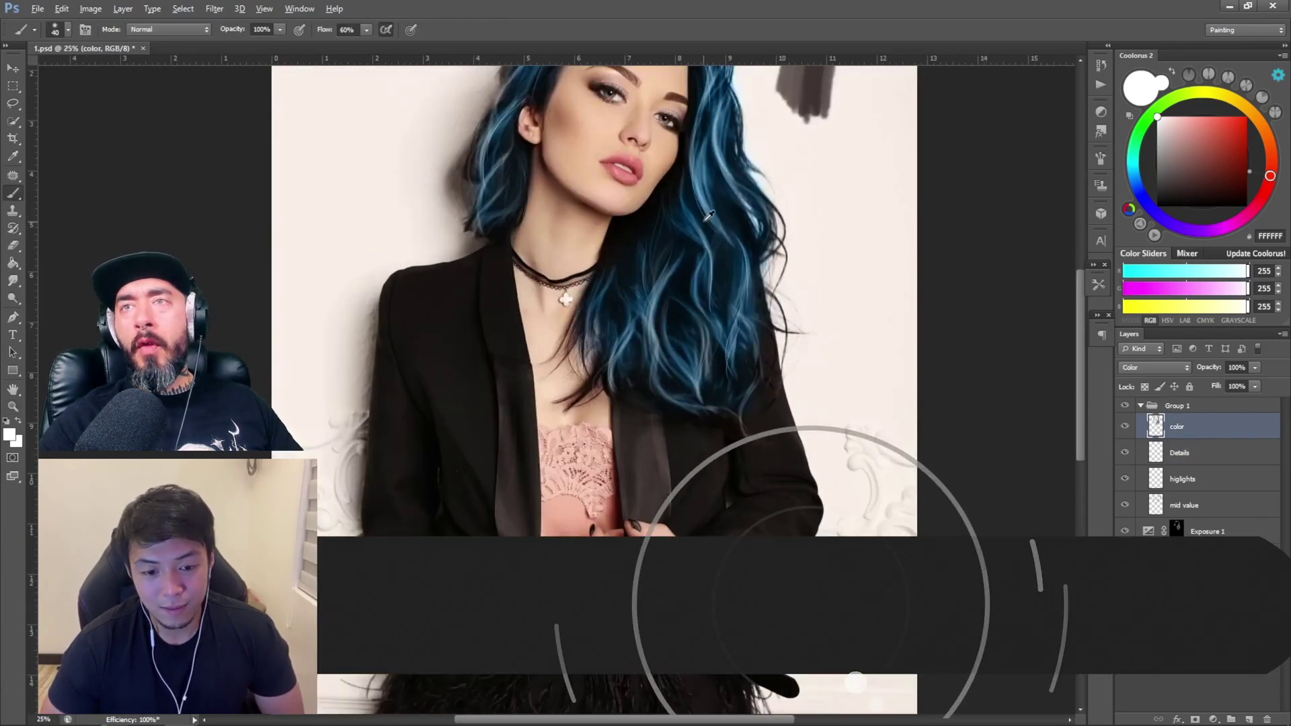
left_click(708, 210, "alt")
key("bracketright")
key("bracketright")
key("bracketright")
key("bracketright")
key("bracketright")
key("bracketright")
key("bracketright")
key("bracketright")
key("bracketright")
key("bracketright")
key("bracketright")
key("bracketright")
key("bracketright")
key("bracketright")
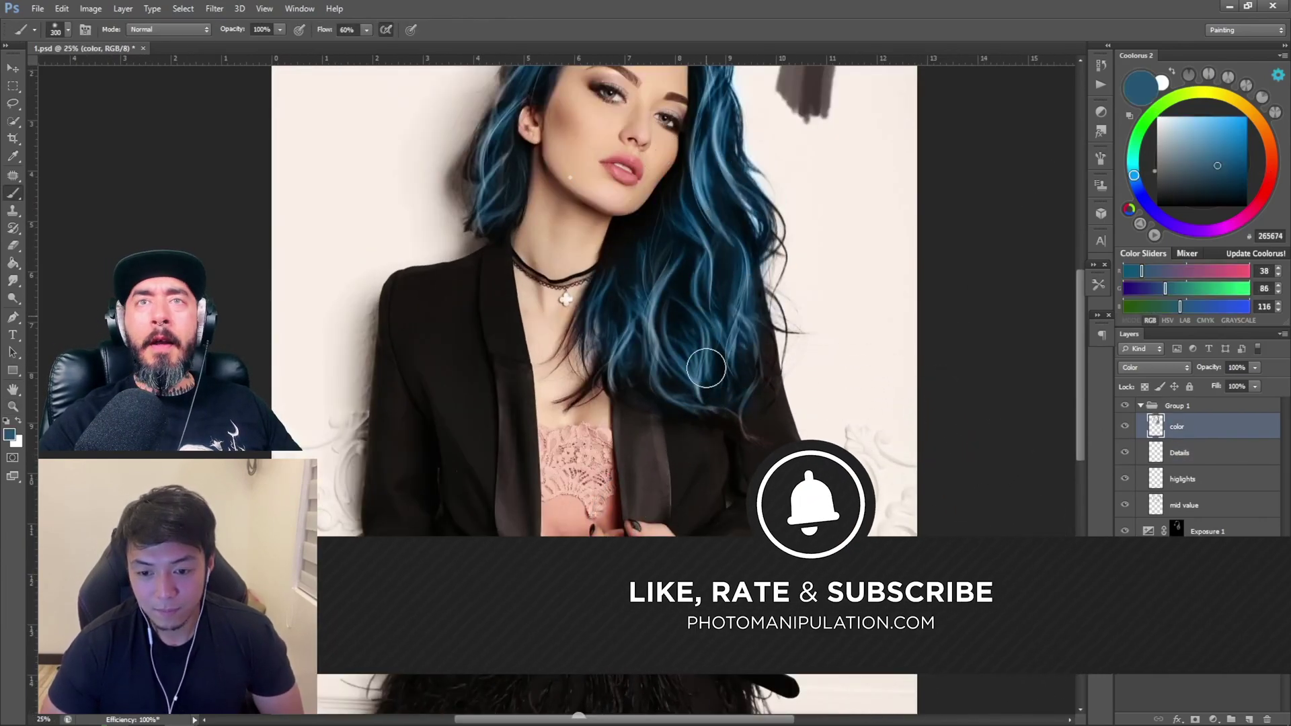
mouse_move(706, 369)
left_mouse_down()
mouse_move(621, 343)
mouse_move(652, 349)
mouse_move(723, 425)
left_mouse_up()
key("space")
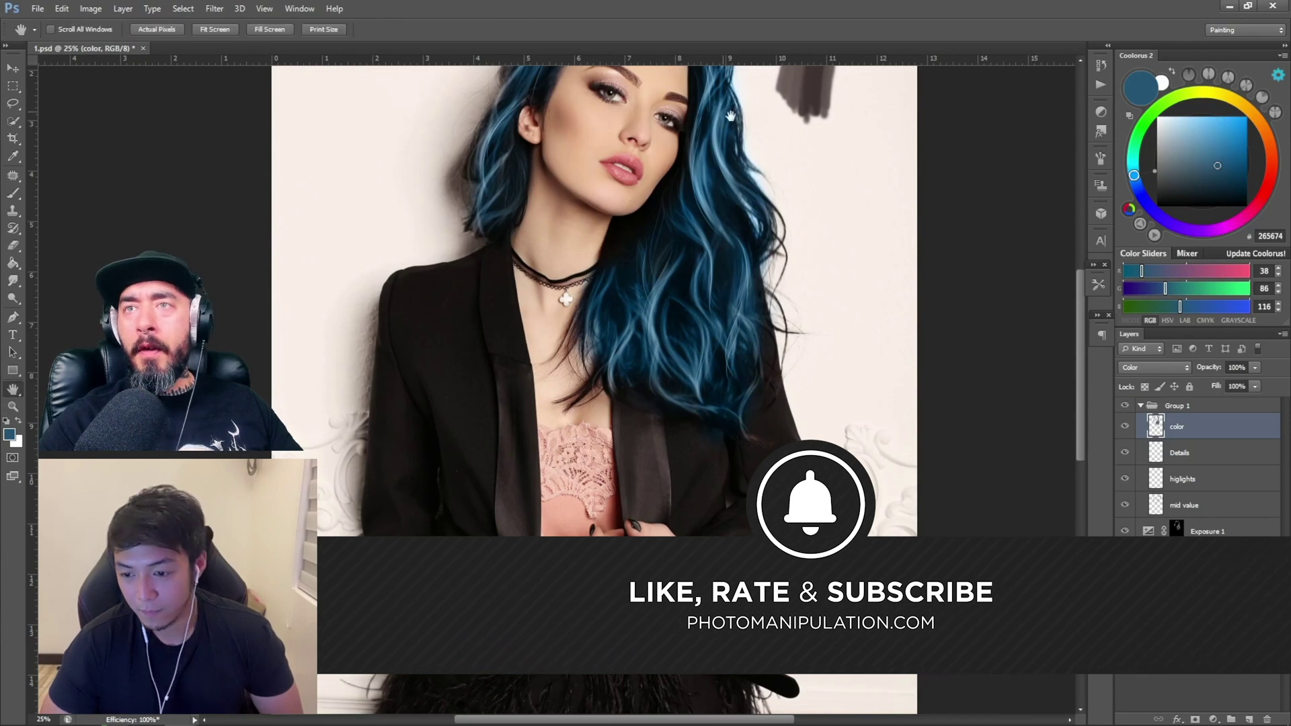
left_click_drag(728, 115, 706, 358)
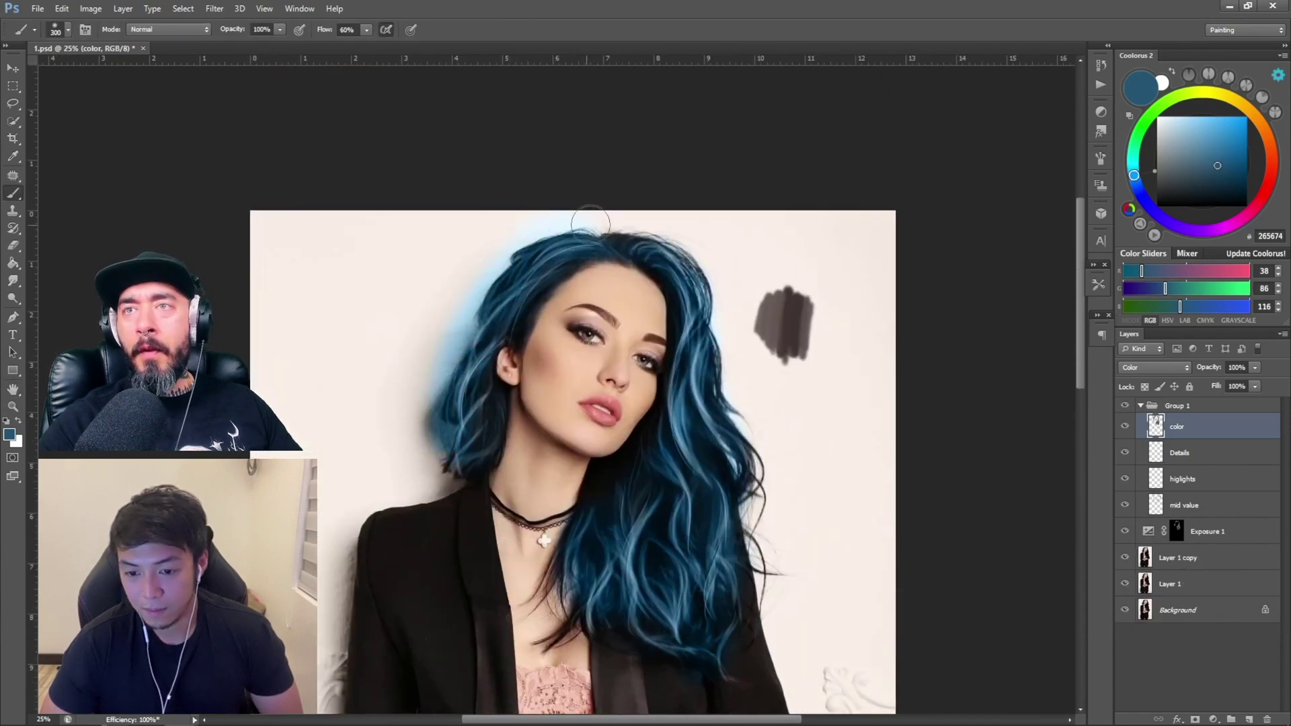
Erase the blue spill on the wall around the hair and repaint the blue over the crown on the color layer.
key("e")
mouse_move(568, 218)
left_mouse_down()
mouse_move(481, 274)
mouse_move(503, 259)
mouse_move(447, 350)
mouse_move(378, 539)
left_mouse_up()
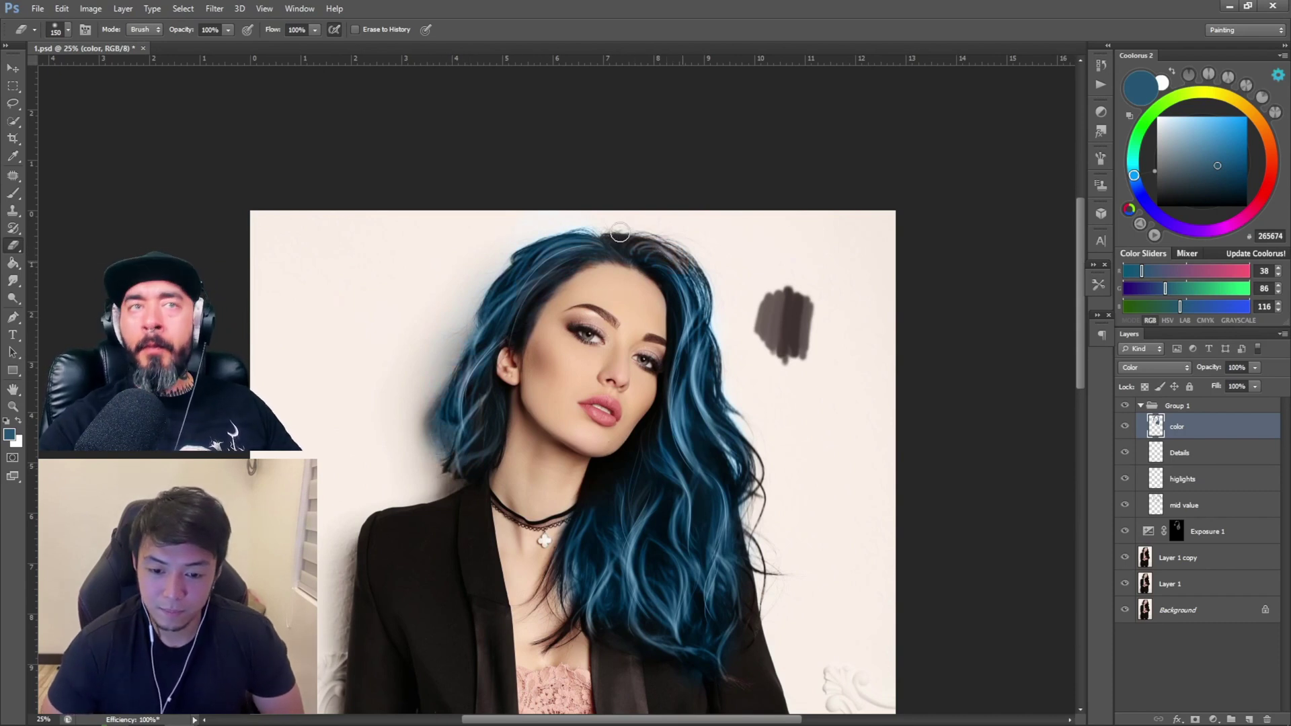
key("b")
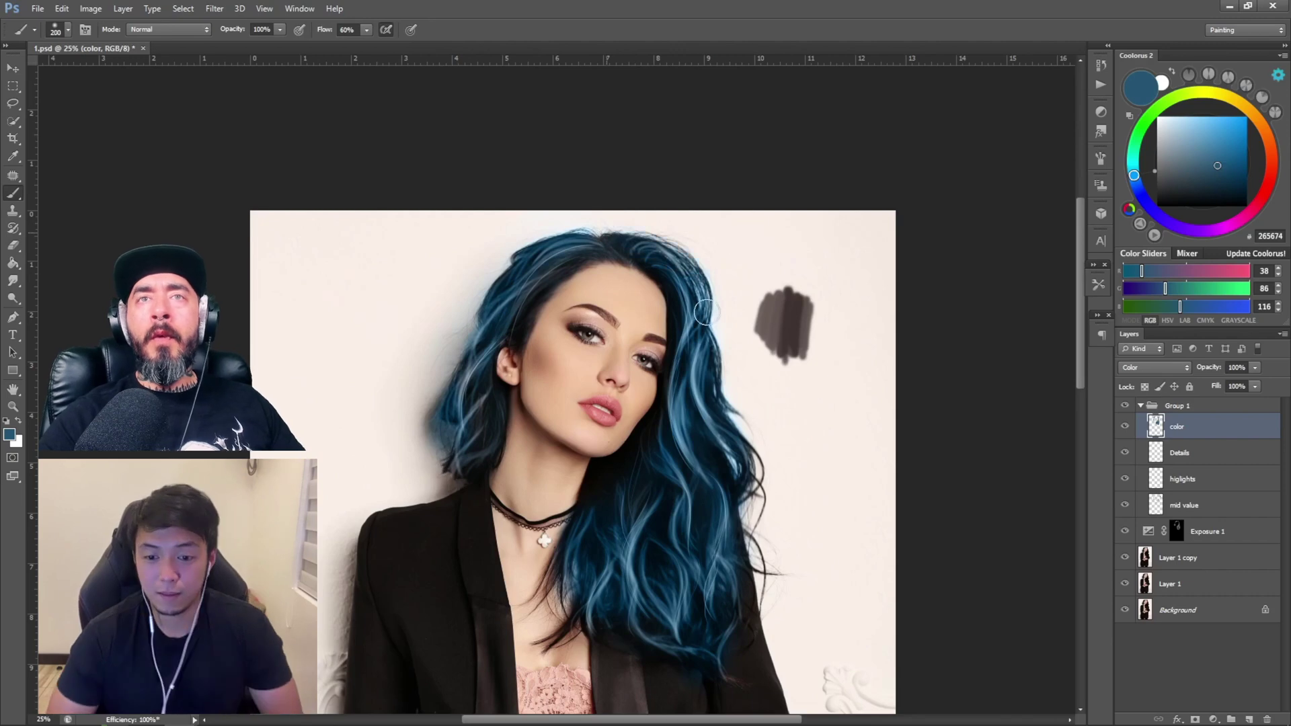
key("e")
key("b")
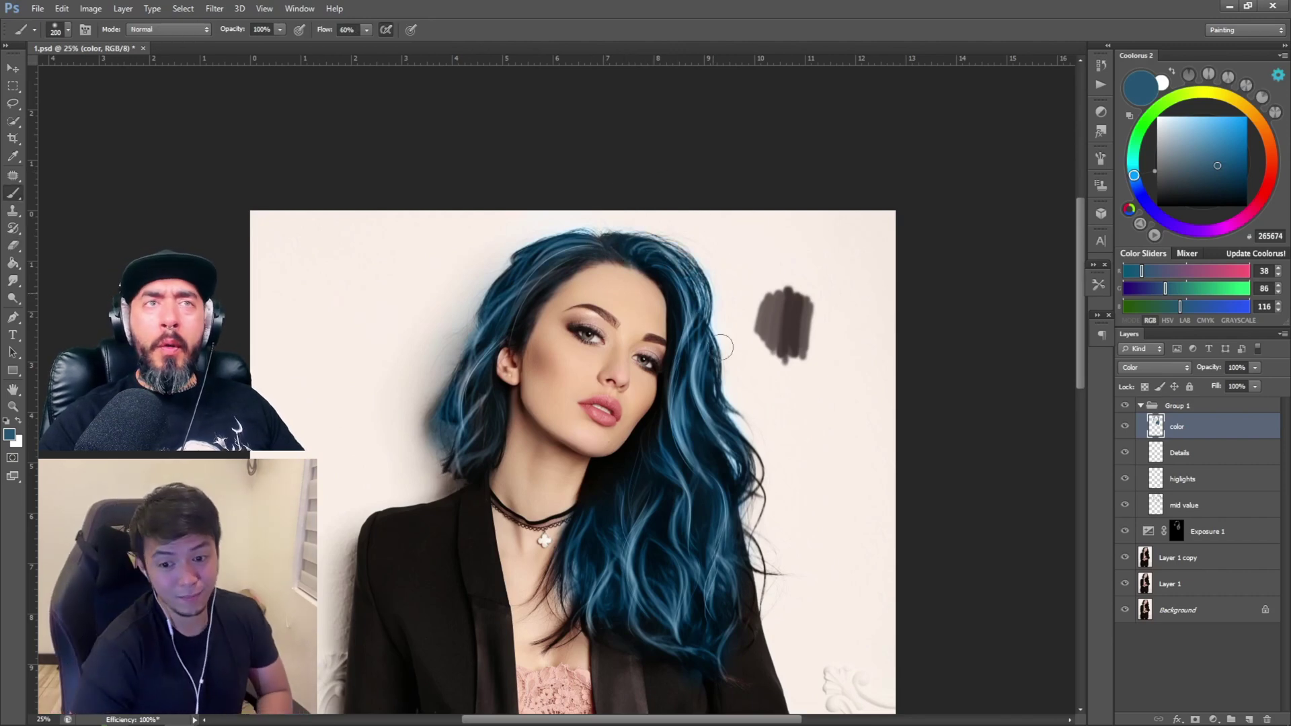
Examine the recoloured blue hair in the full image and close up around the face and waves.
key("z")
left_click(715, 317, "alt")
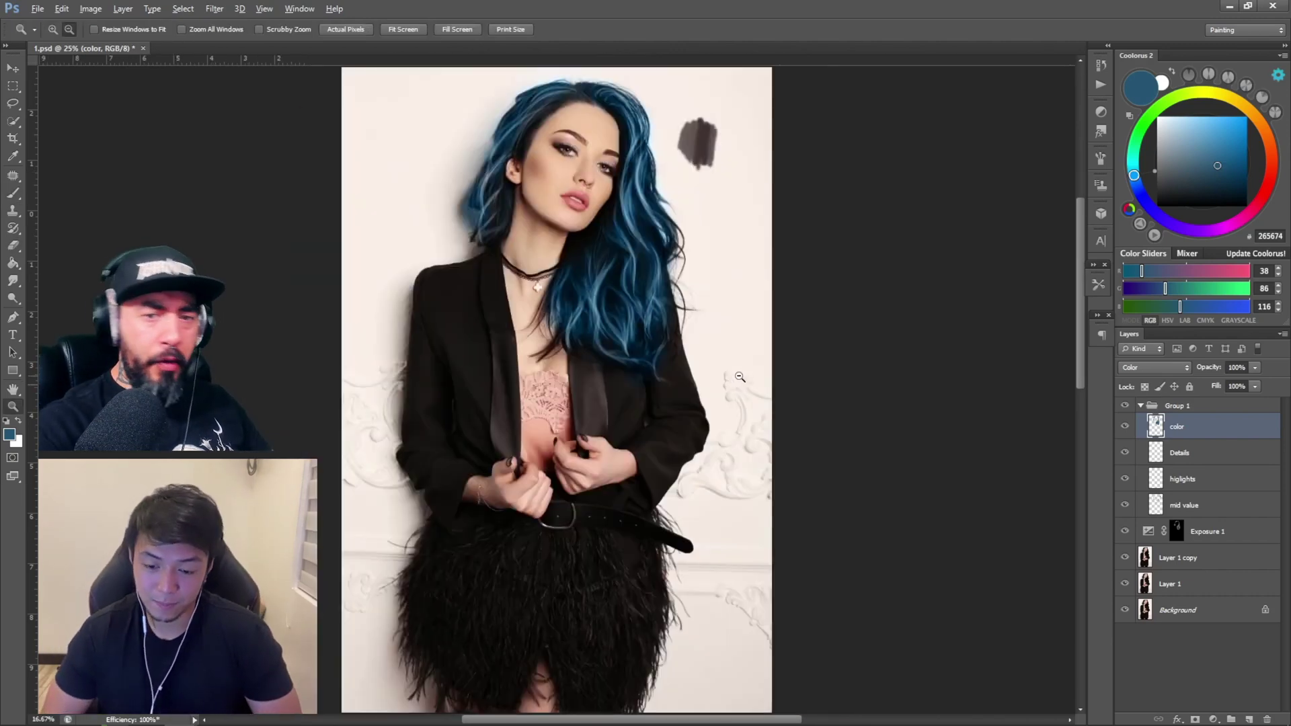
left_click(716, 317, "alt")
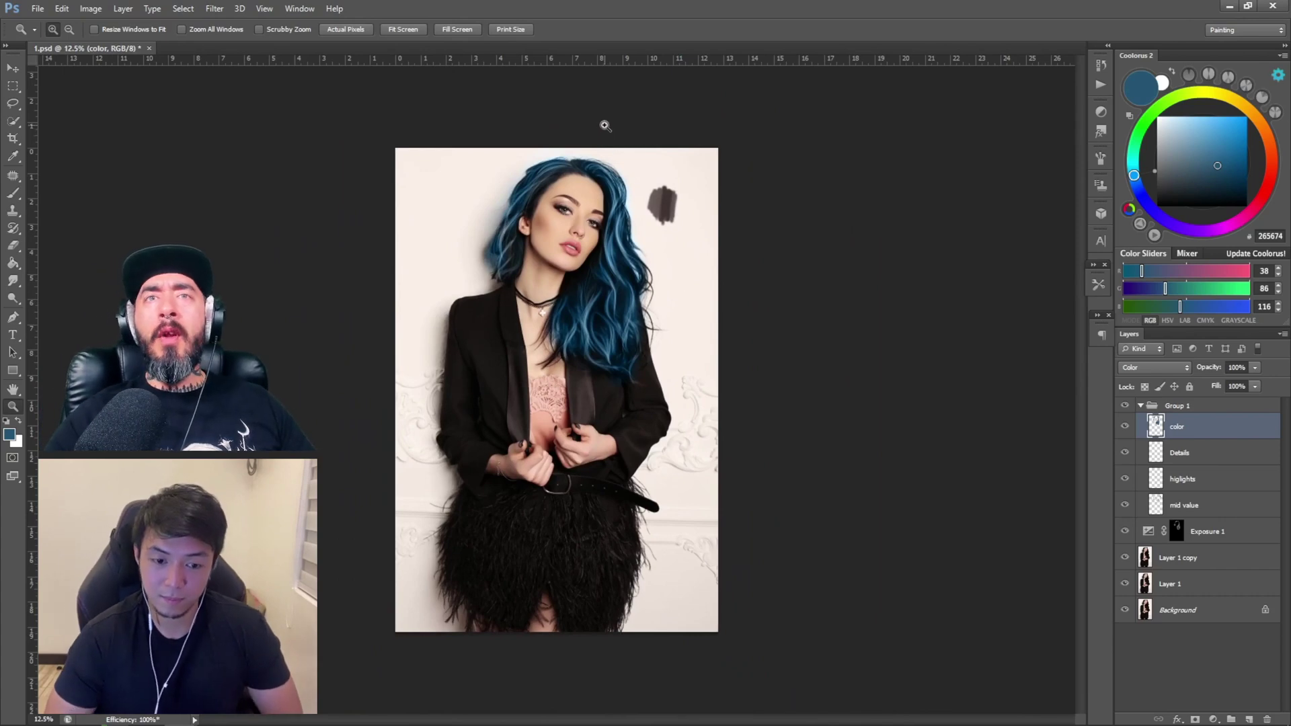
key("ctrl+plus")
key("ctrl+plus")
key("b")
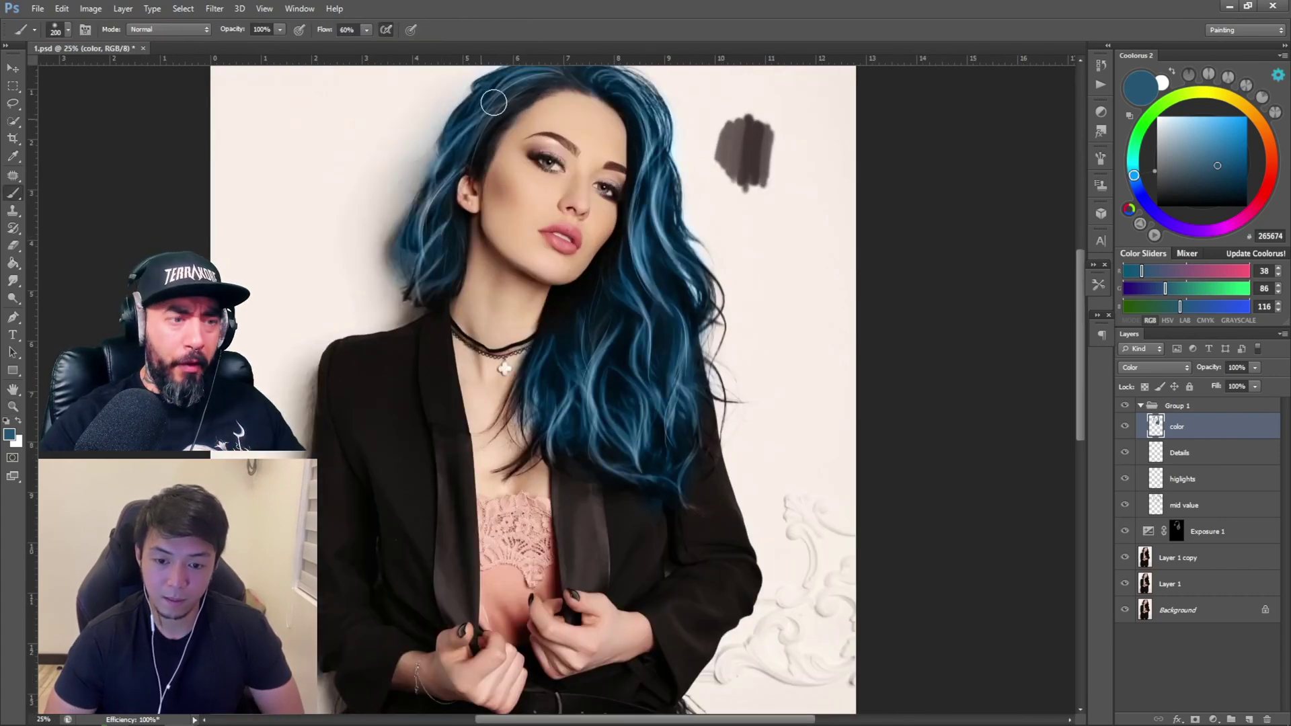
key("space")
left_click_drag(694, 257, 742, 362)
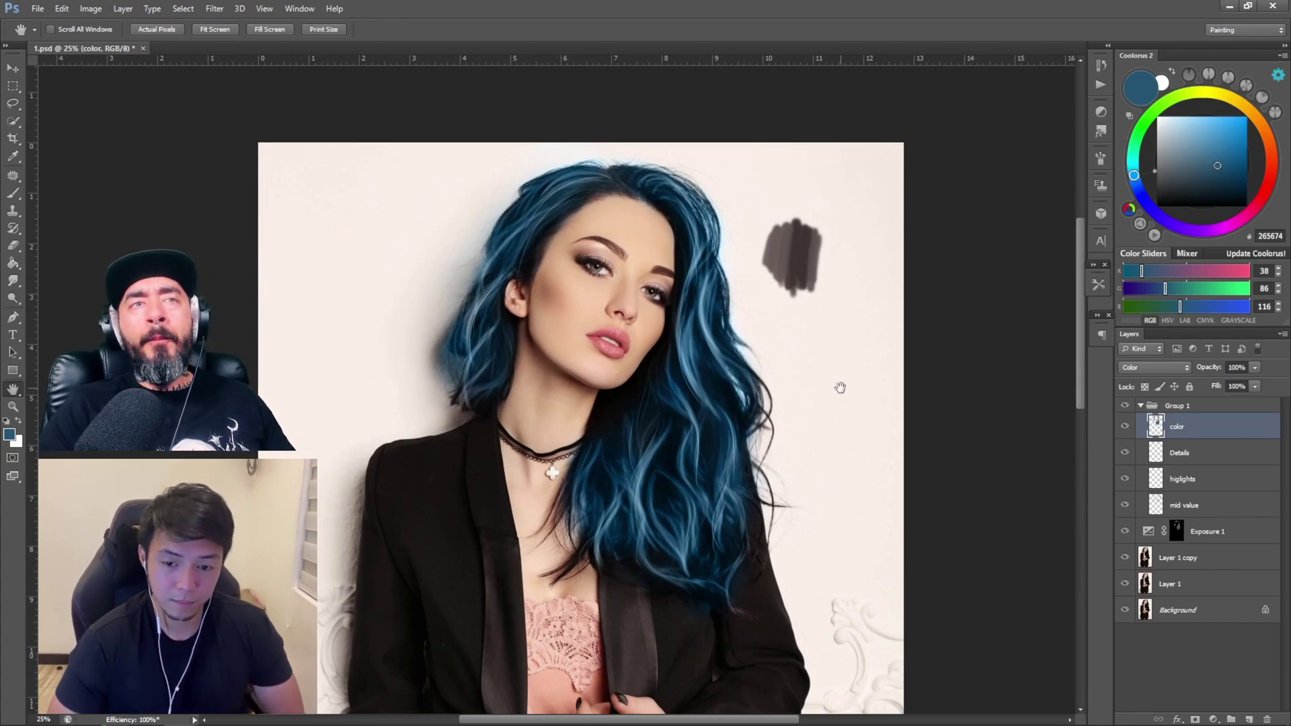
key("z")
left_click(804, 364, "alt")
left_click(627, 180)
left_click(626, 181)
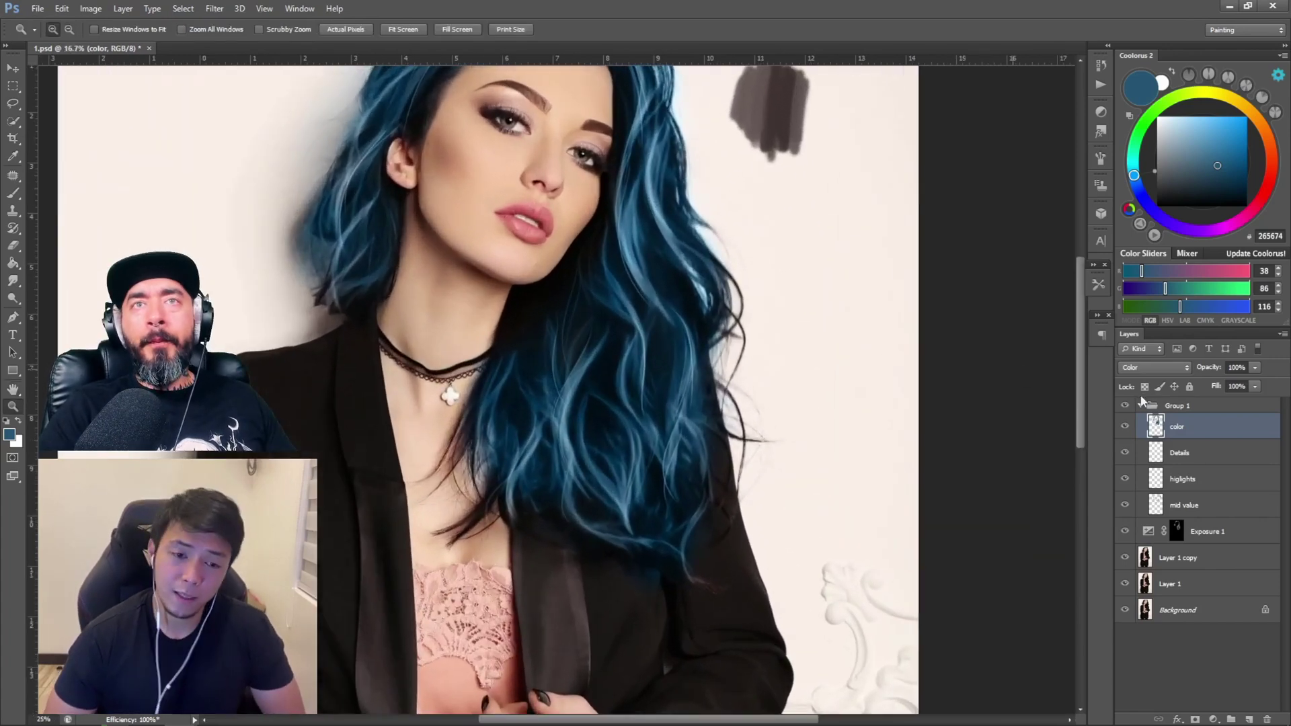
Collapse Group 1 and compare the hair with and without it by toggling the group's visibility.
left_click(1141, 406)
left_click(1125, 406)
left_click(1126, 406)
key("space")
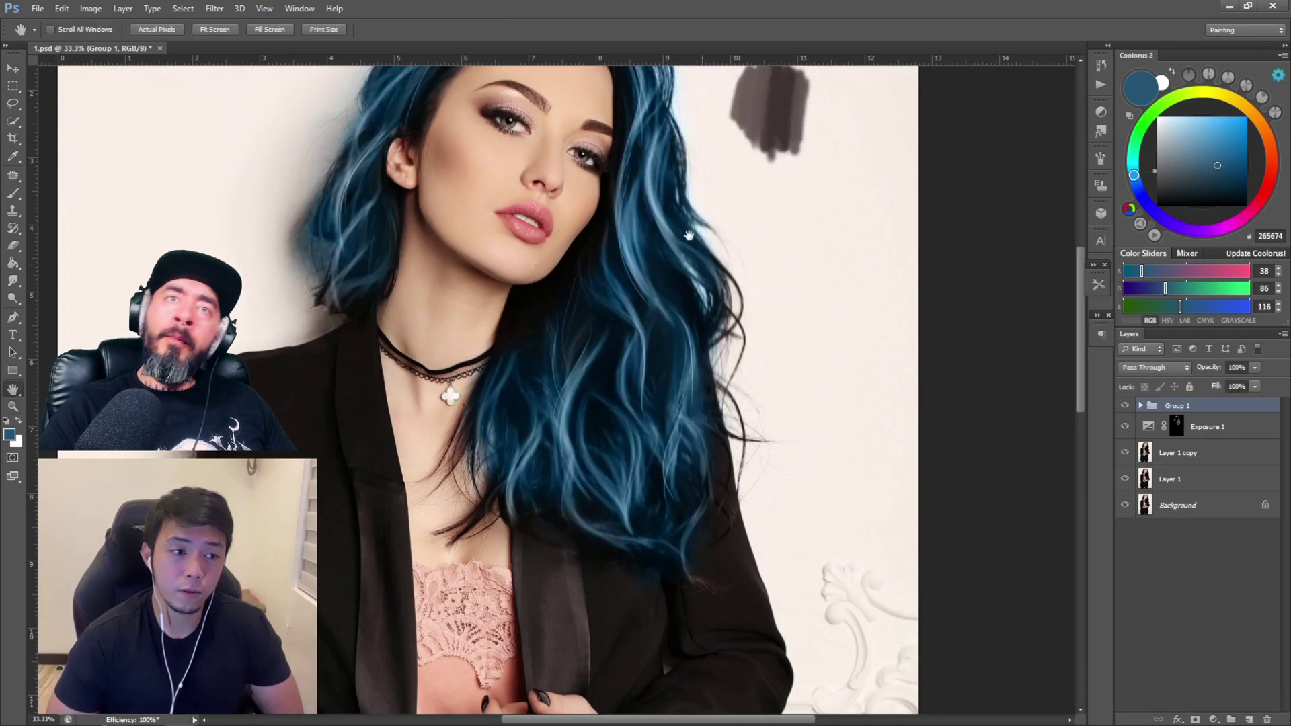
left_click_drag(688, 235, 704, 369)
left_click(1124, 407)
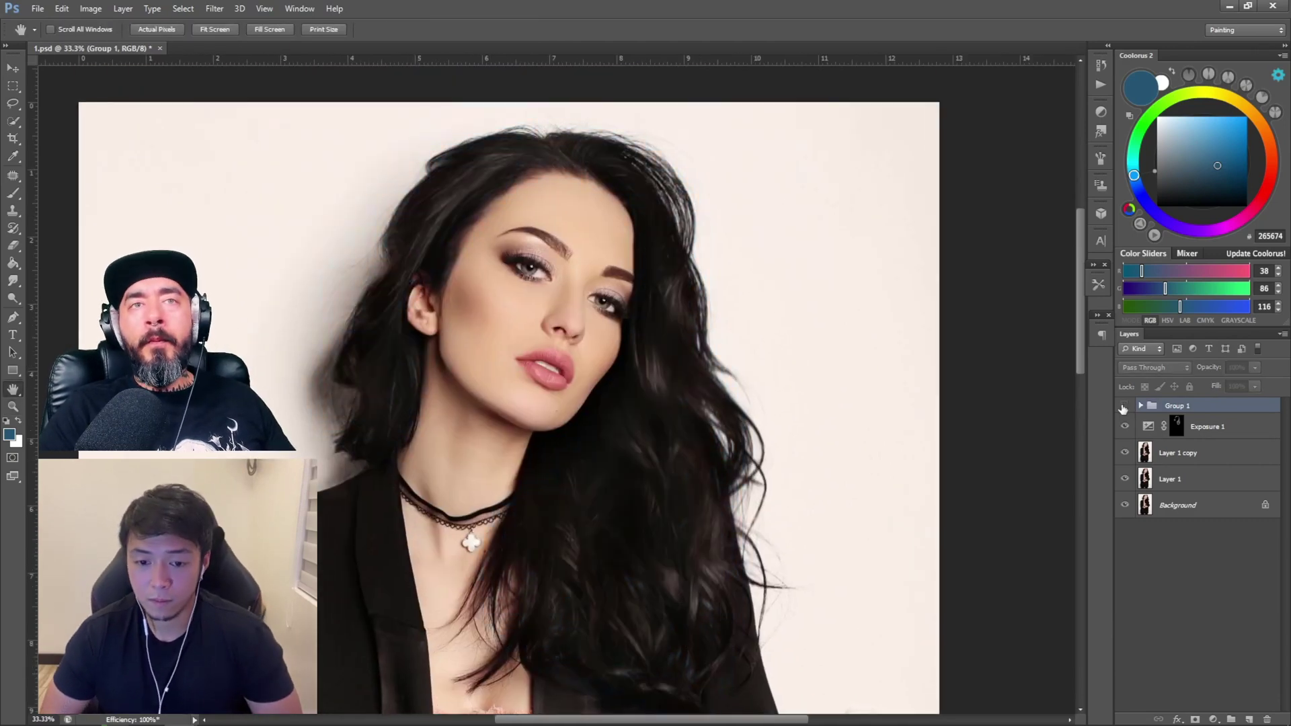
left_click(1124, 407)
Add a new layer above Group 1, set its blend mode to Color Dodge and choose the darker blue 194350 for painting.
key("z")
key("ctrl+minus")
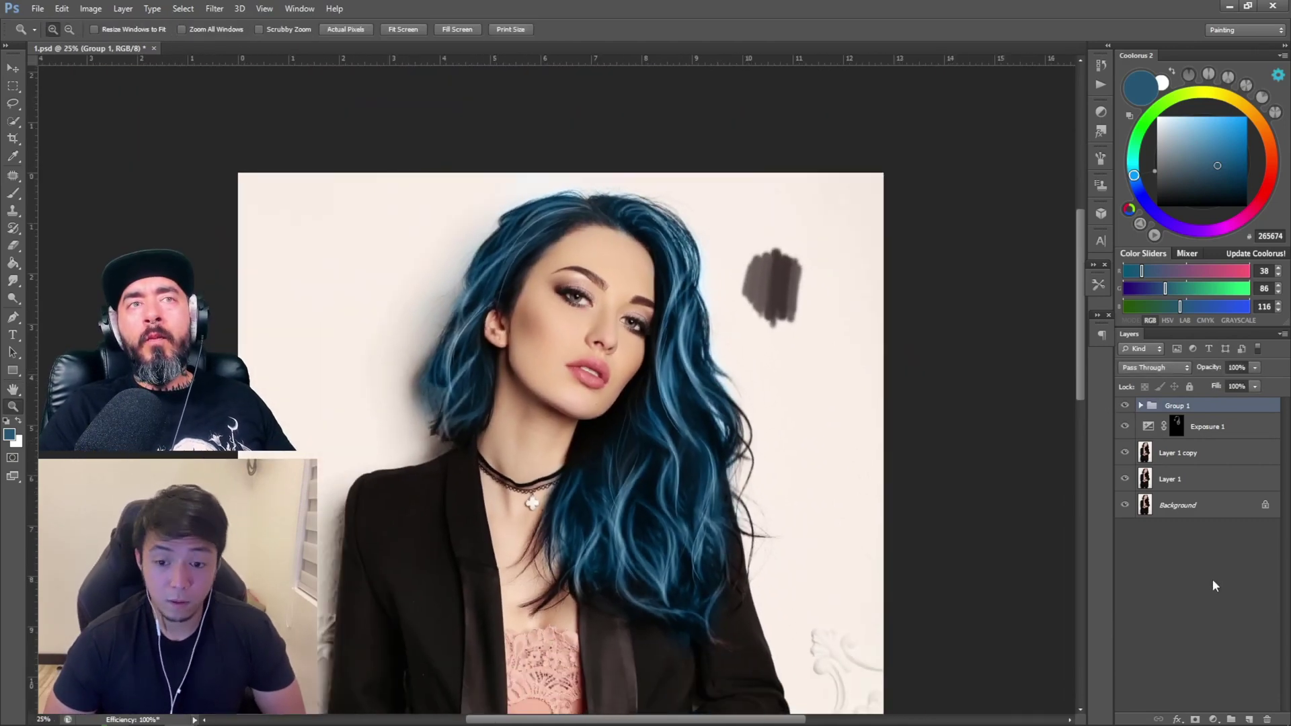
left_click(1249, 719)
left_click(1175, 367)
left_click(1176, 369)
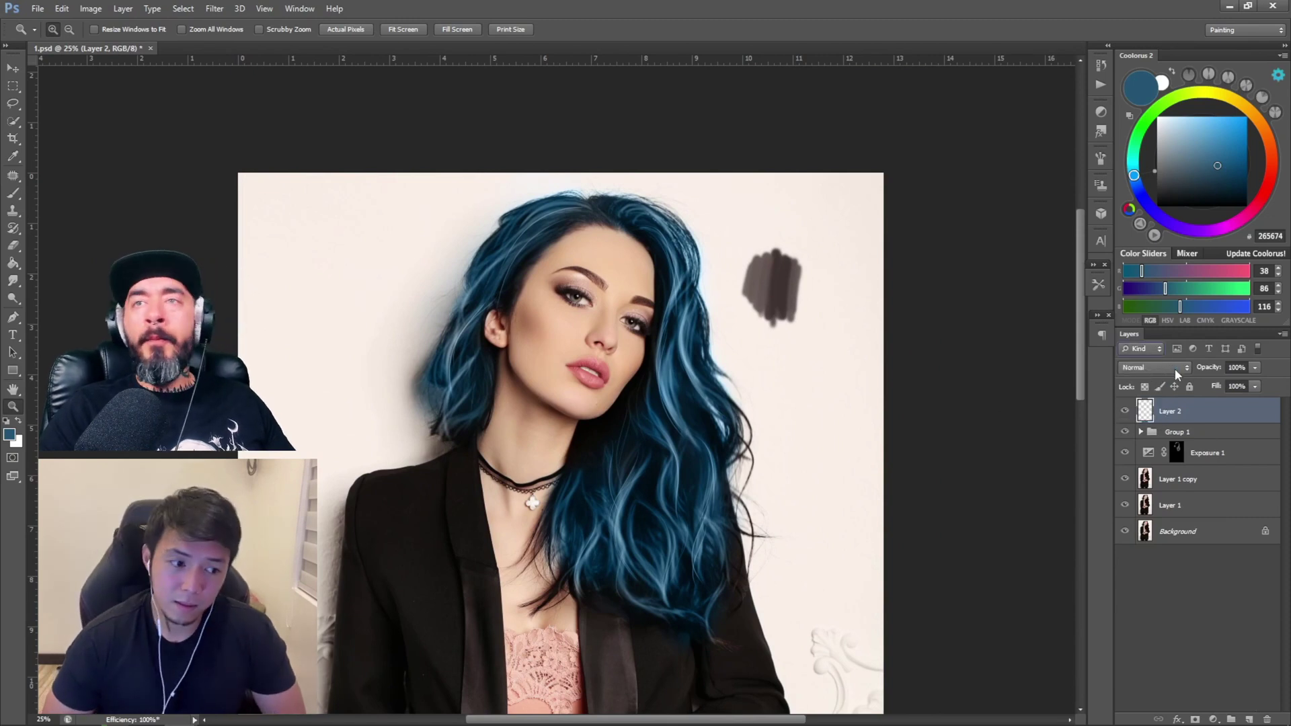
left_click(1176, 369)
left_click(1149, 501)
left_click(1223, 173)
key("b")
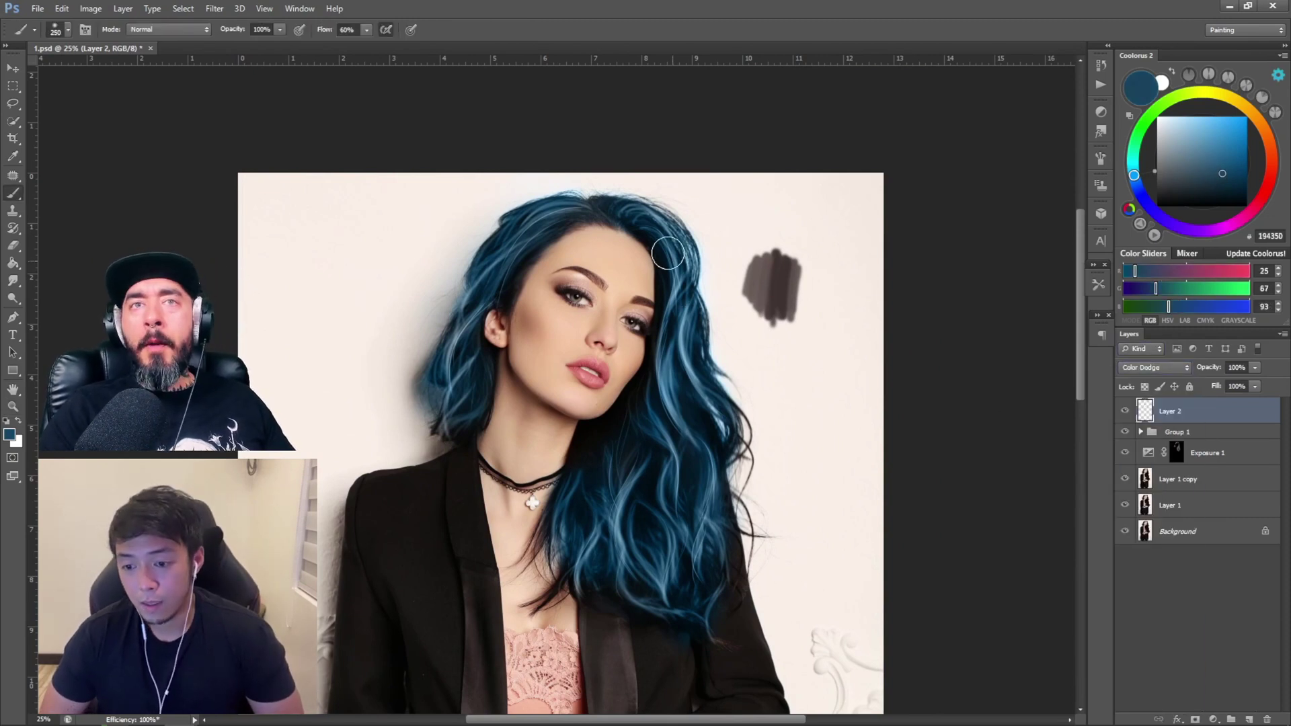
Paint a soft blue glow over the long waves, crown and outer hair on the Color Dodge layer with a size 400 brush.
key("]")
key("]")
mouse_move(662, 225)
left_mouse_down()
mouse_move(713, 559)
mouse_move(728, 356)
mouse_move(671, 223)
mouse_move(724, 422)
mouse_move(707, 556)
left_mouse_up()
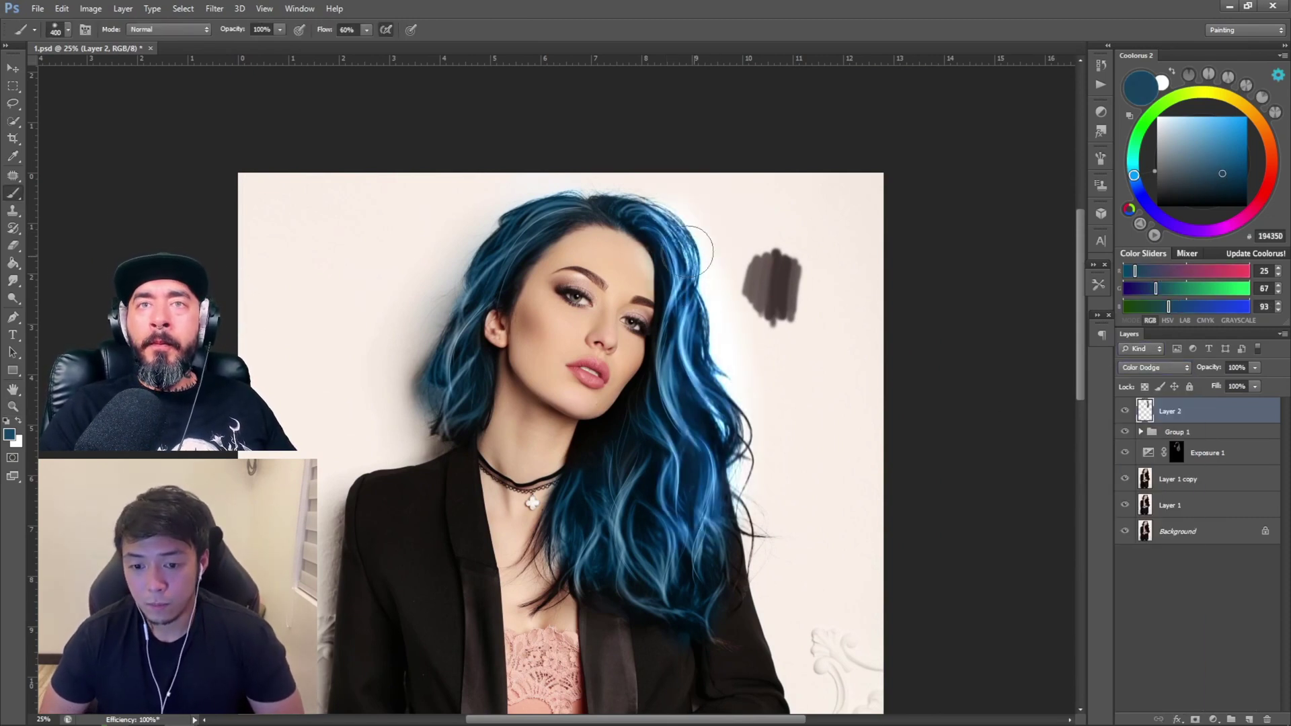
mouse_move(687, 252)
left_mouse_down()
mouse_move(631, 210)
mouse_move(440, 294)
left_mouse_up()
Enlarge the eraser to size 400.
key("e")
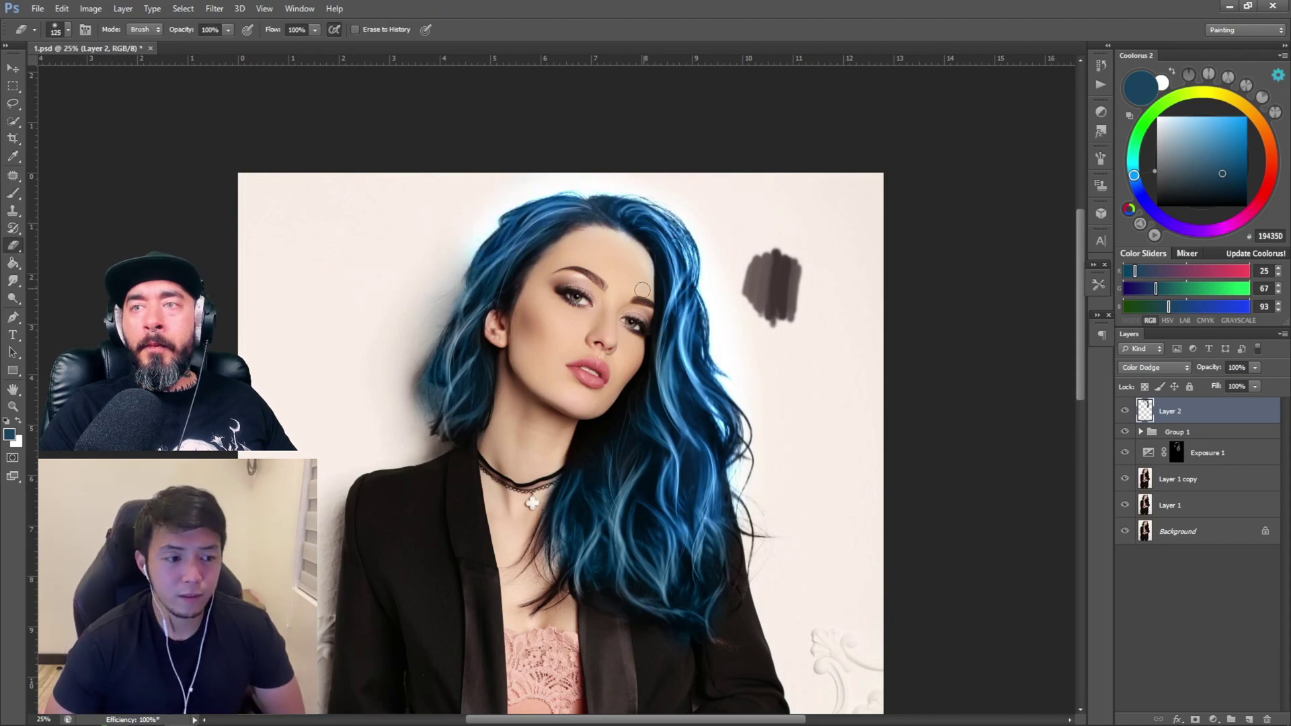
key("bracketright")
key("bracketright")
key("bracketright")
key("bracketright")
key("bracketright")
key("bracketright")
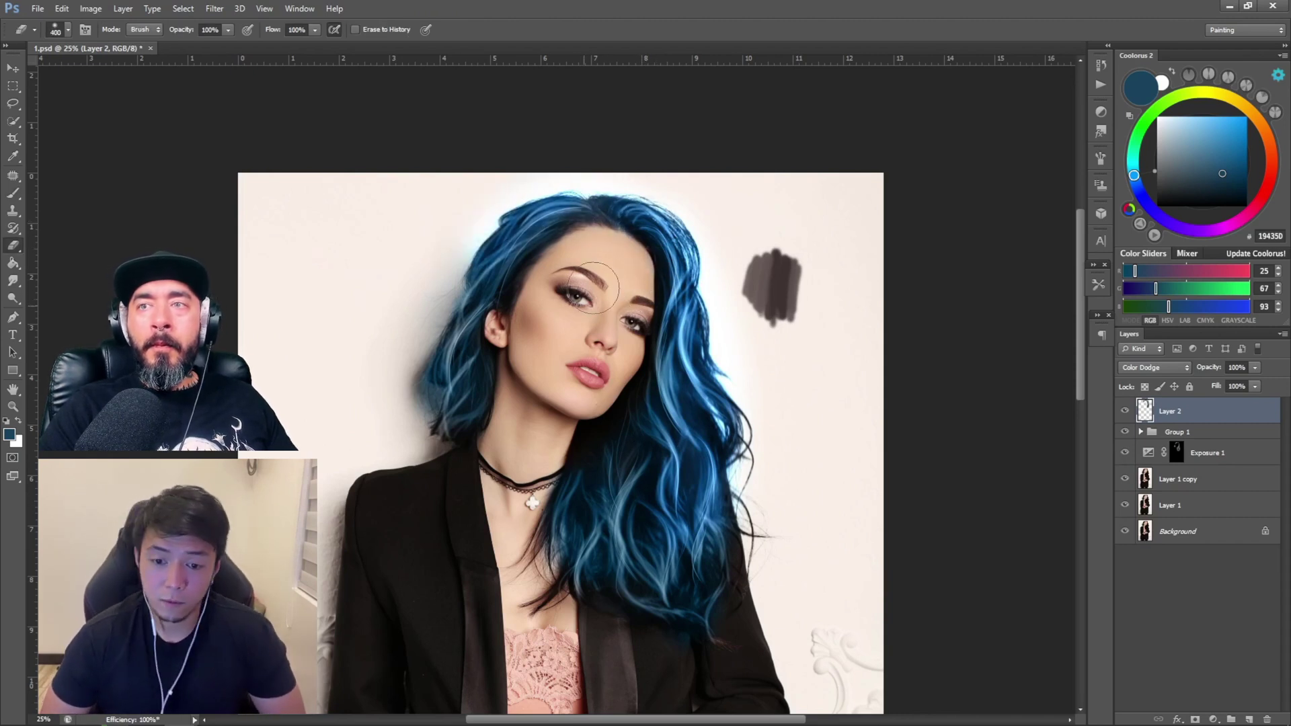
Examine the Color Dodge glow on the hair and its edges in the full image and close up.
key("z")
left_click(651, 298, "alt")
left_click(651, 283, "alt")
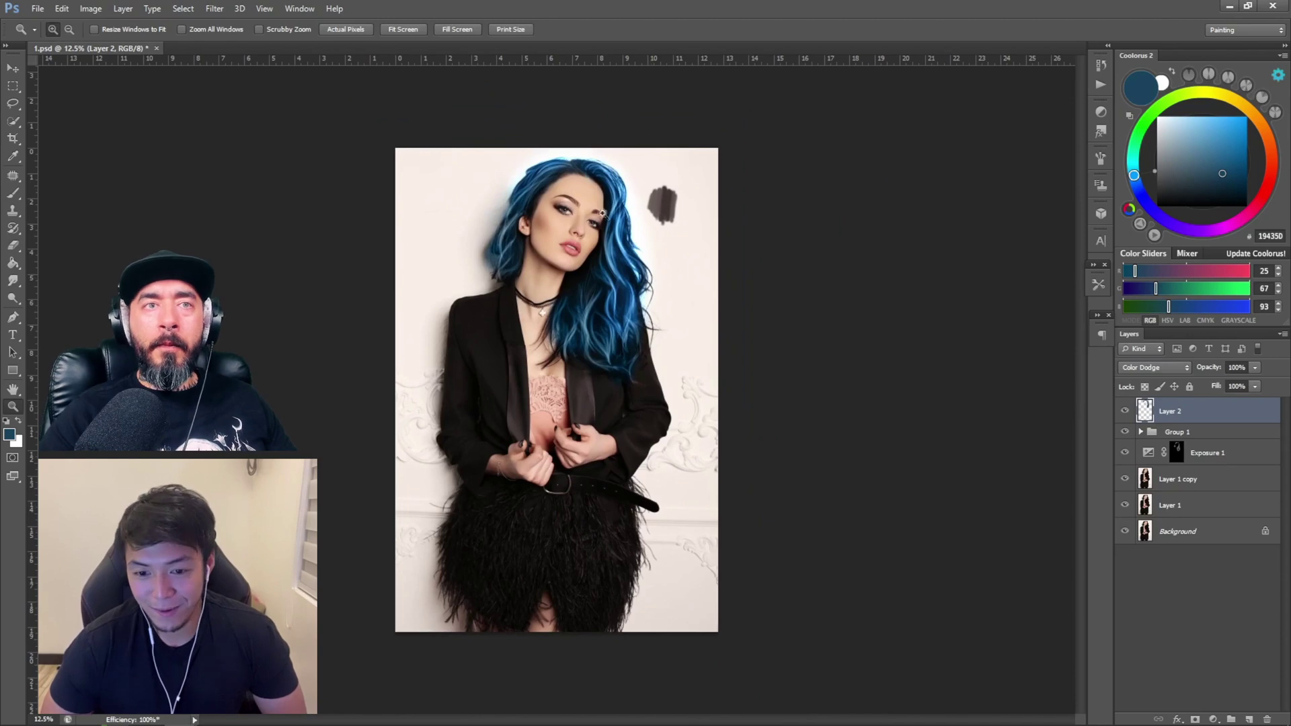
left_click(569, 282)
left_click(569, 282)
left_click(569, 282)
key("space")
left_click_drag(604, 140, 597, 311)
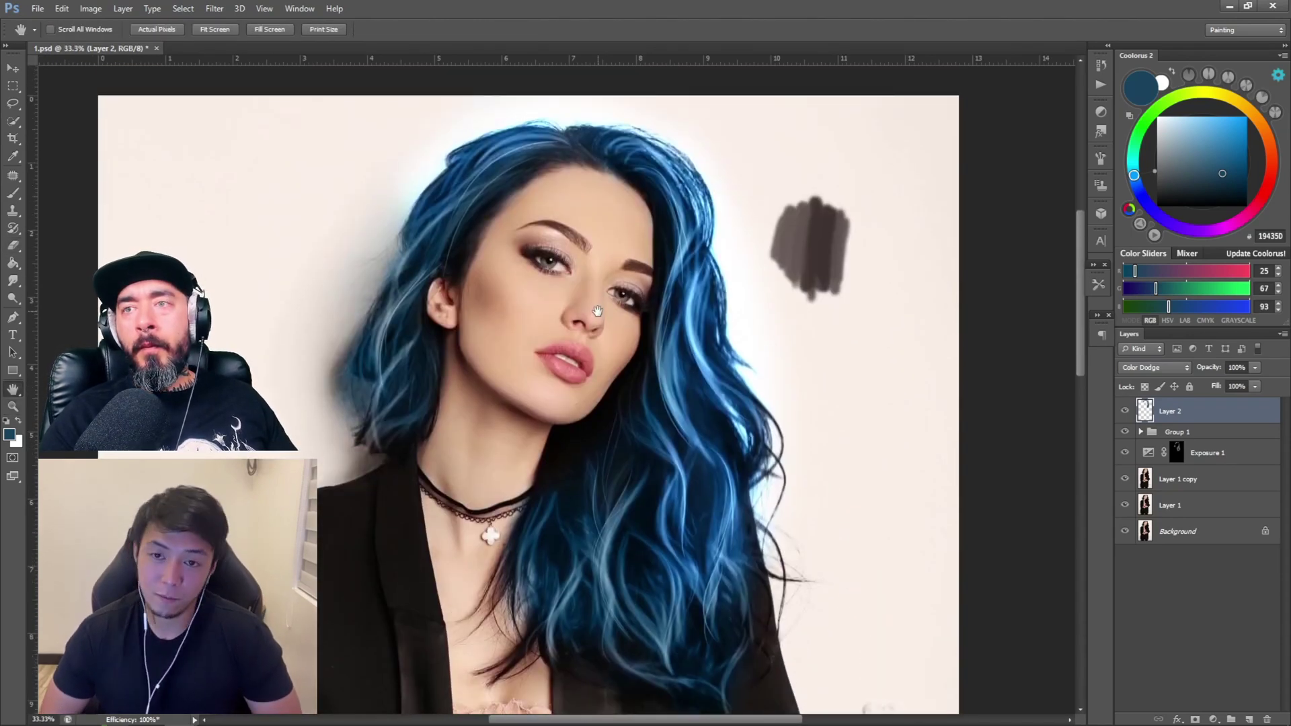
key("b")
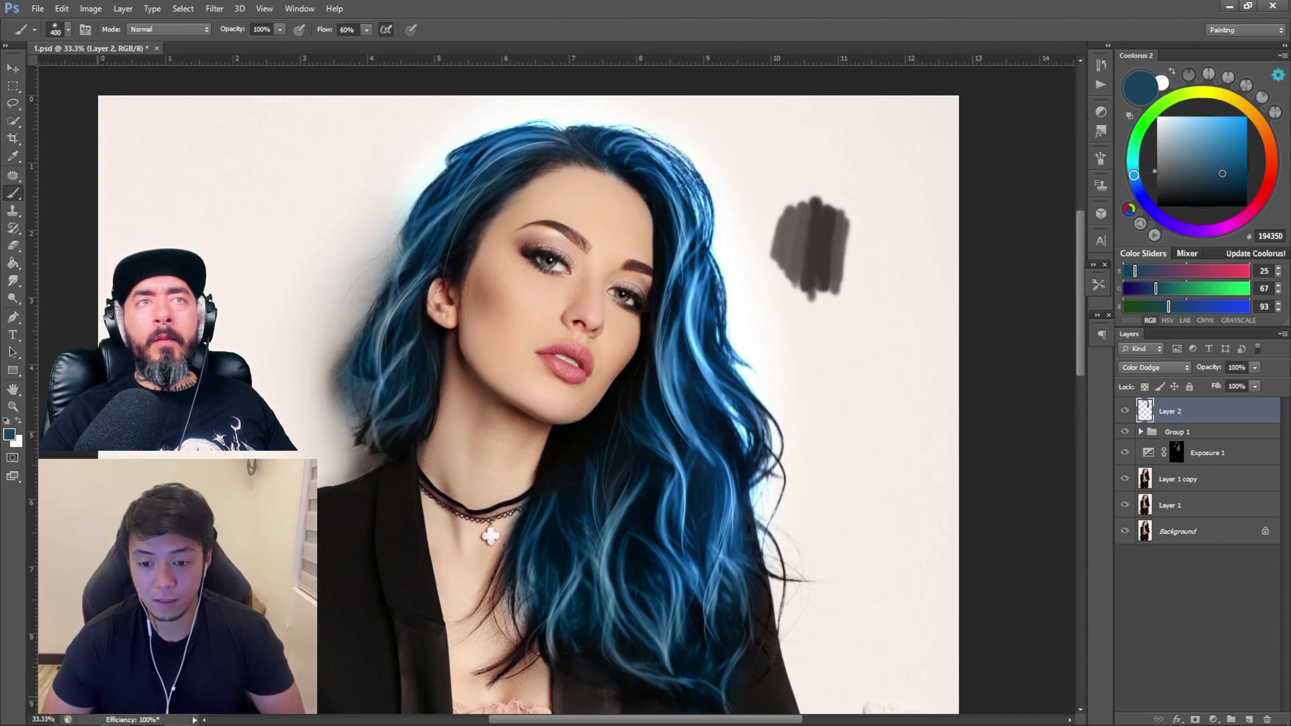